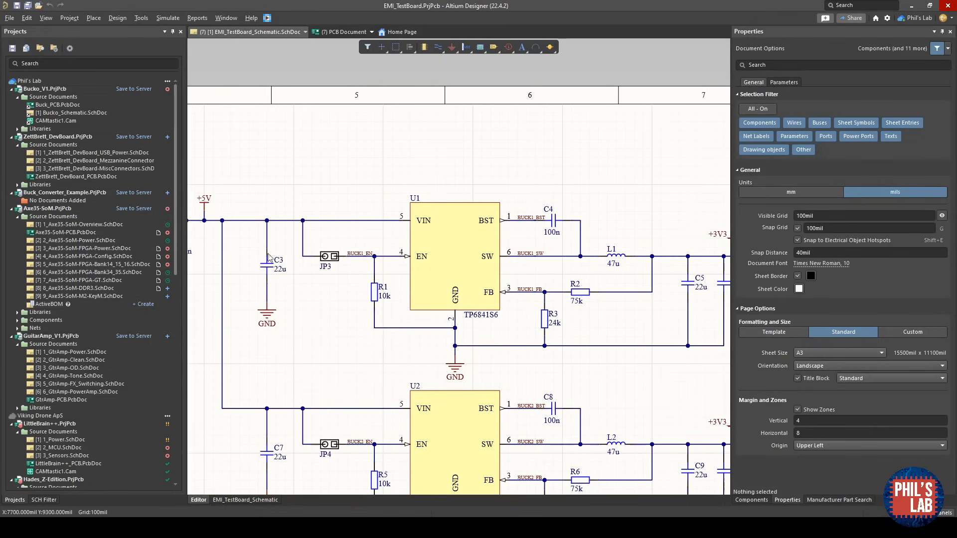
- Examine the U1 buck converter circuit in the schematic and open the SwitcherExample PCB layout with its components
ctrl+scroll(301, 277, up, 1)
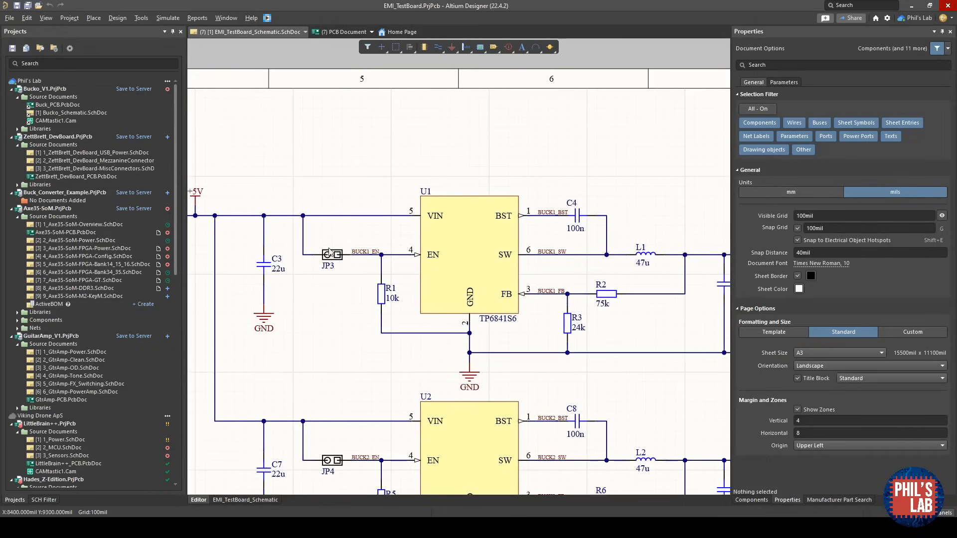
right_drag(594, 252, 486, 265)
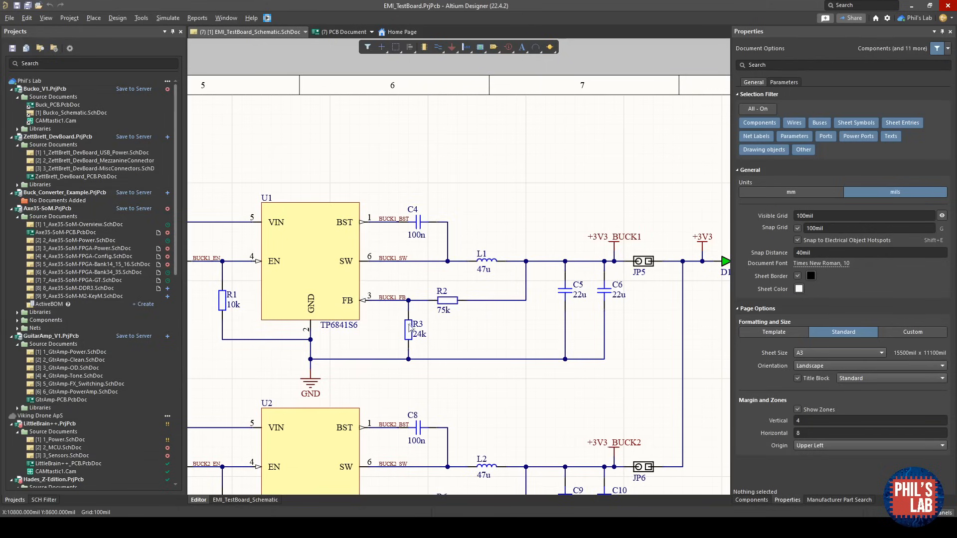
shift+scroll(445, 317, left, 2)
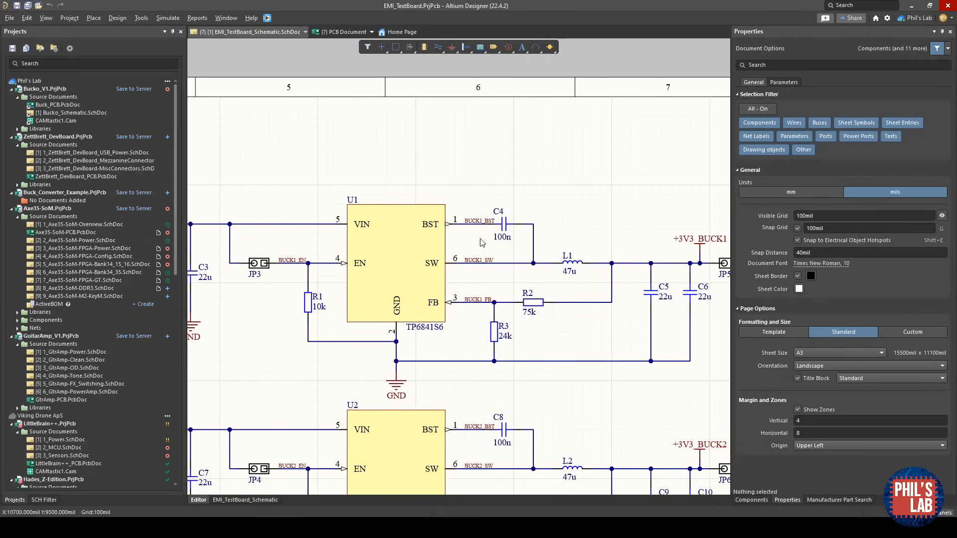
right_drag(498, 227, 519, 269)
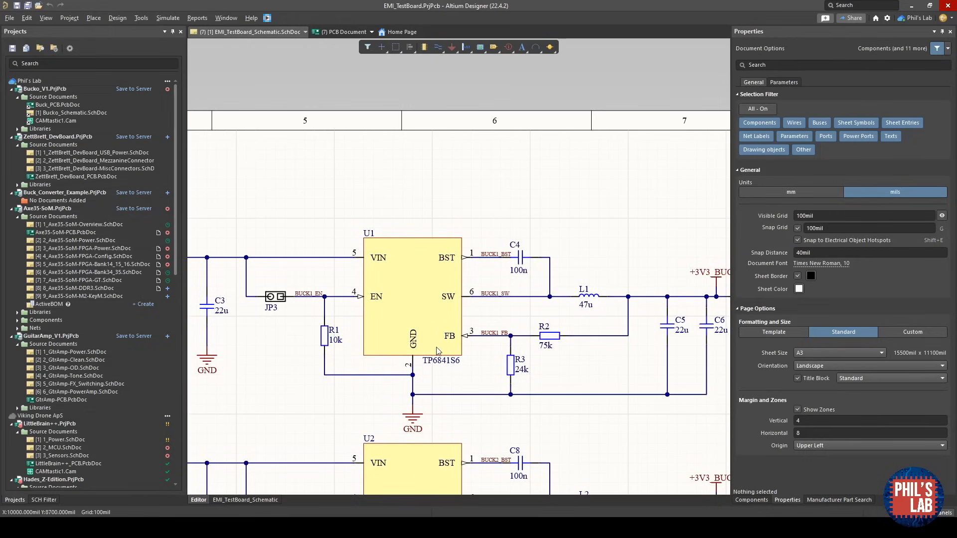
click(335, 32)
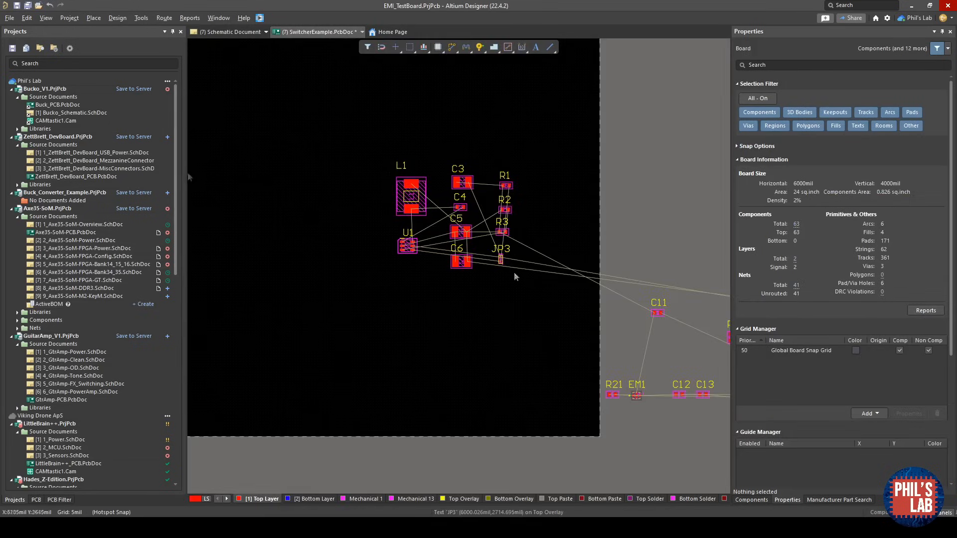
ctrl+scroll(513, 312, down, 3)
ctrl+scroll(339, 239, up, 5)
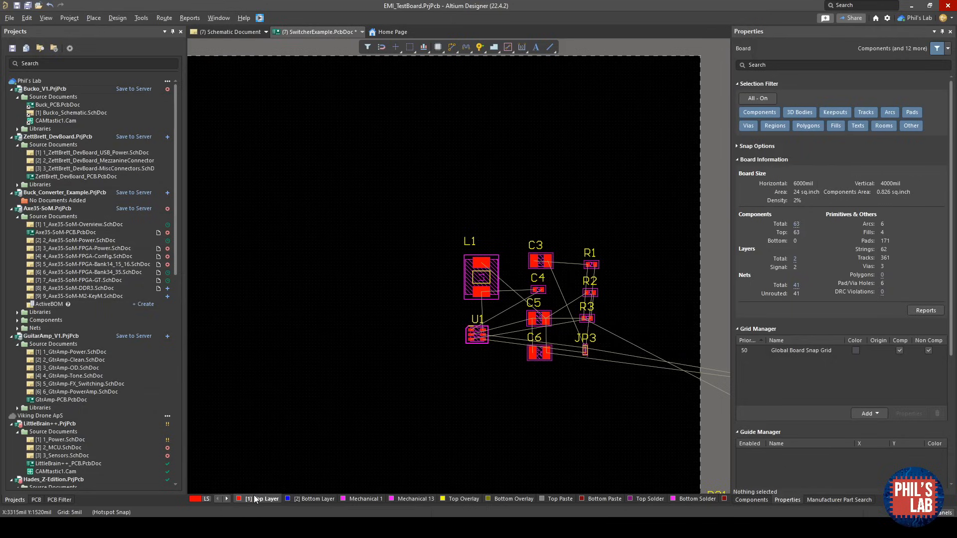
- Rename the top layer to "L1 (Sig)" and the bottom layer to "L2 (GND)"
click(312, 498)
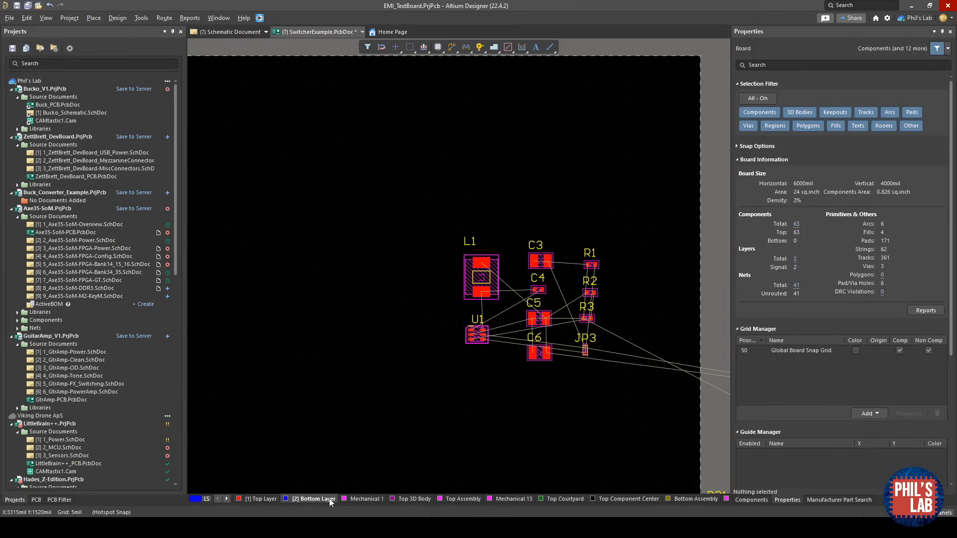
double_click(263, 500)
text(L1 (Sig))
key(Return)
double_click(288, 499)
text(L2 (GND))
key(Return)
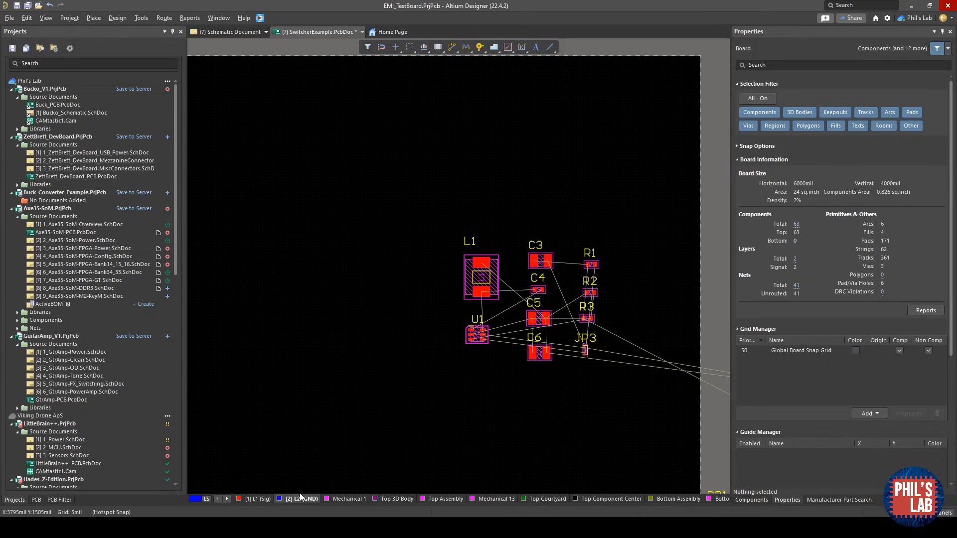
- Switch the board units to millimetres and set the snap grid to 0.250 mm
ctrl+scroll(458, 358, down, 1)
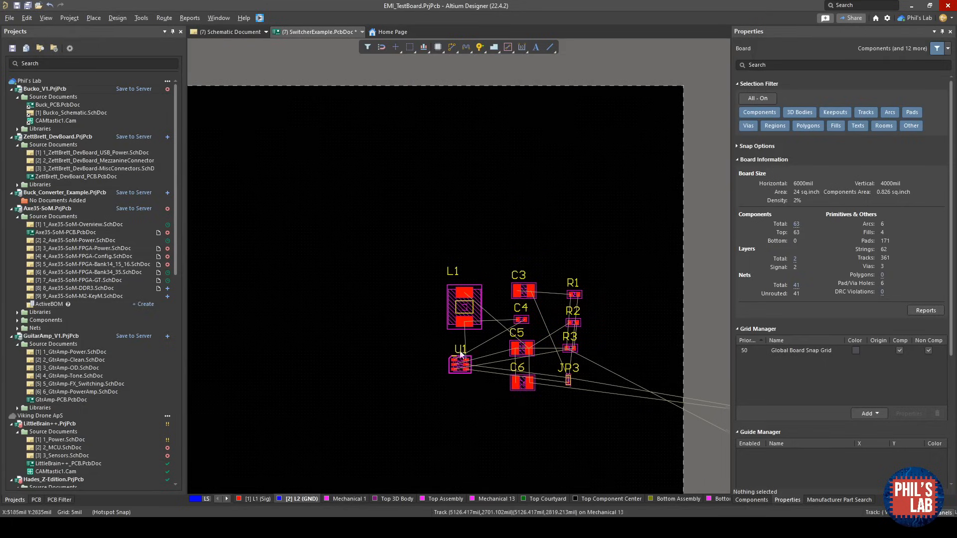
ctrl+scroll(448, 335, up, 2)
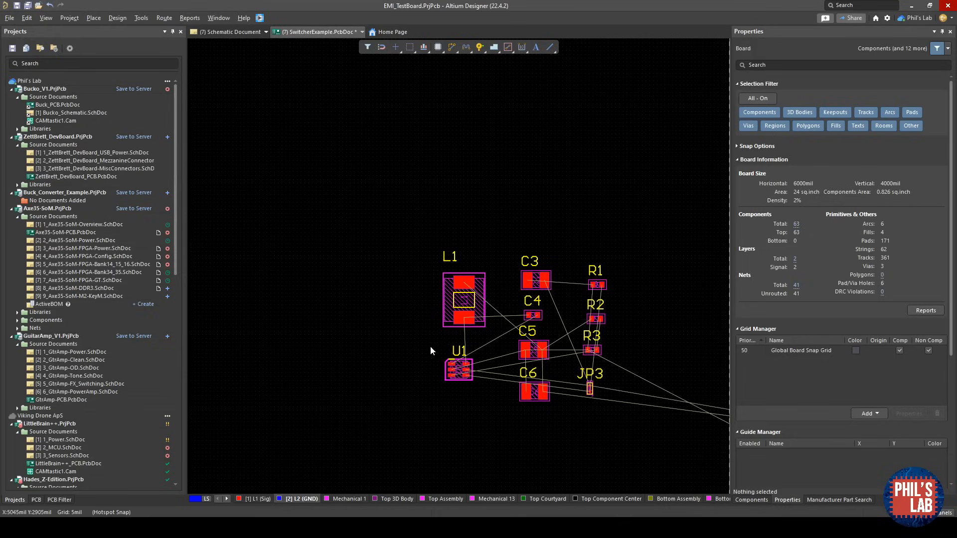
key(q)
key(g)
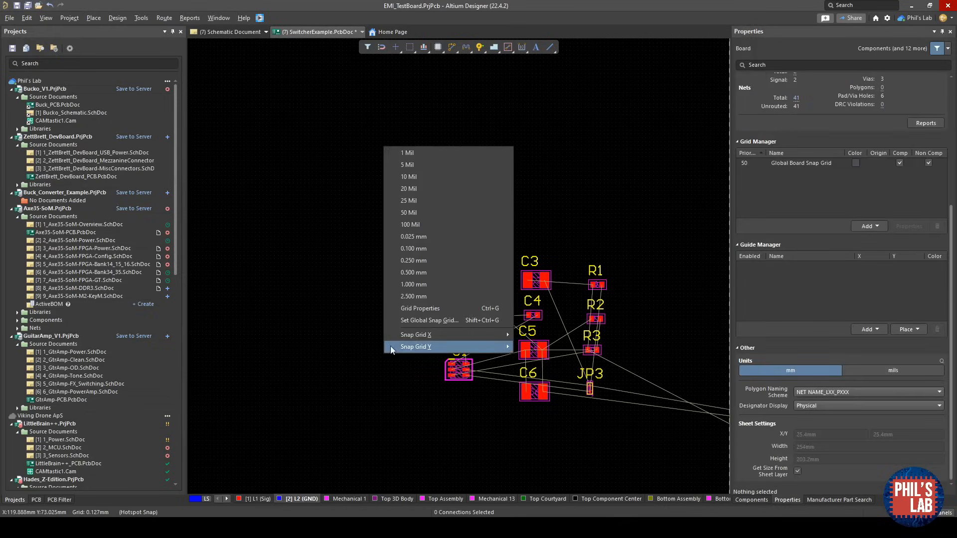
click(429, 261)
- Move U1 away from the other parts into the empty board area left of L1
ctrl+scroll(437, 358, up, 4)
right_drag(437, 357, 494, 327)
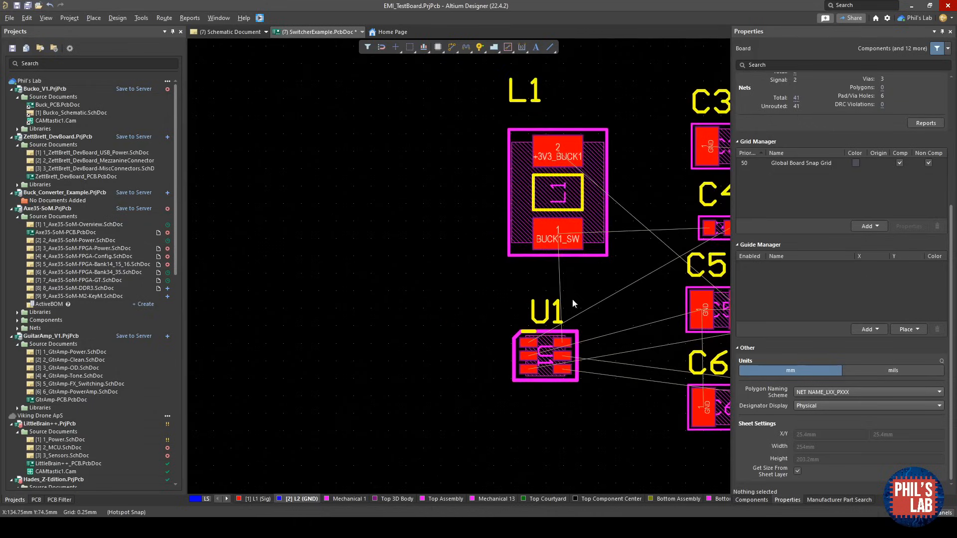
drag(549, 357, 354, 328)
right_drag(376, 336, 430, 339)
ctrl+scroll(430, 338, up, 5)
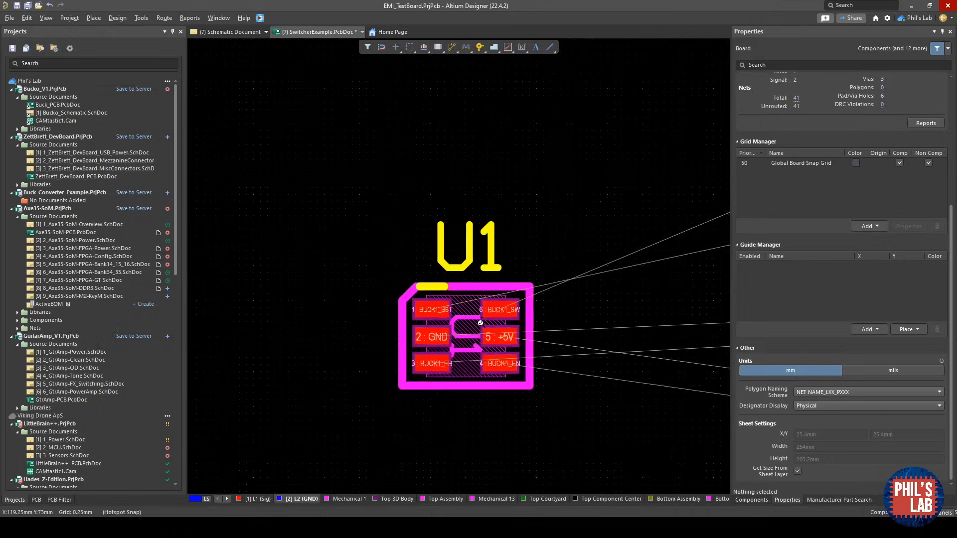
- Hide the Mechanical 13 layer and U1's designator
right_click(489, 498)
click(536, 346)
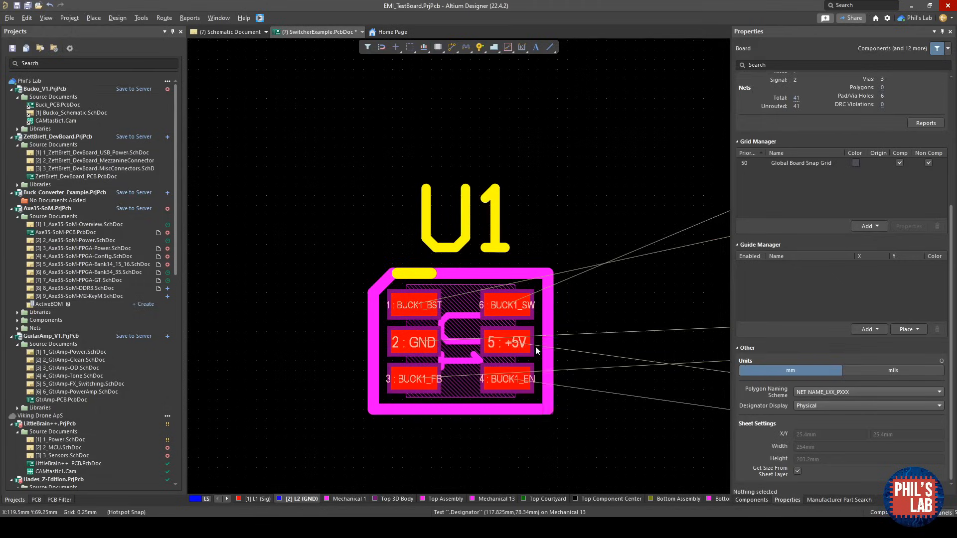
click(453, 326)
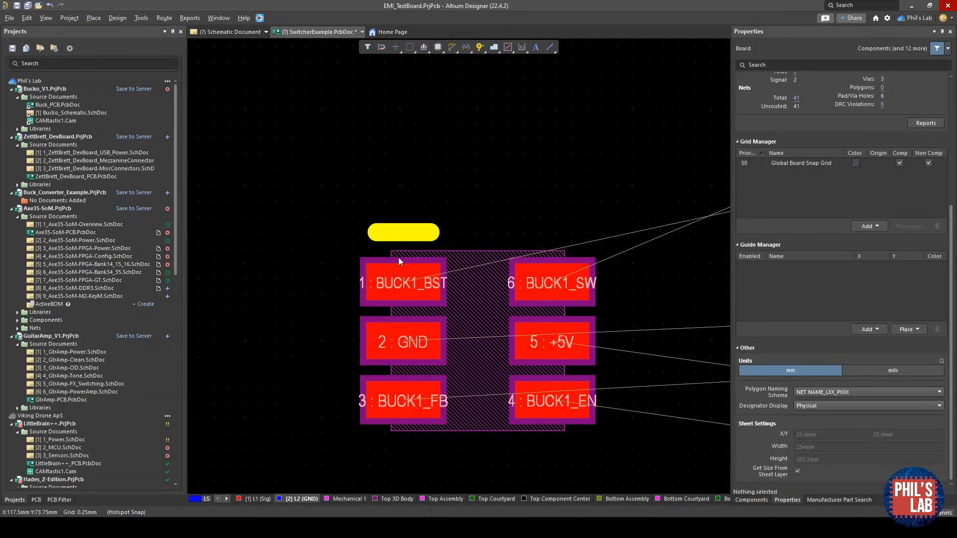
- Place input capacitor C3 just right of U1, rotated vertically with its +5V pad uppermost near pin 5
ctrl+scroll(494, 277, down, 5)
right_drag(531, 321, 481, 362)
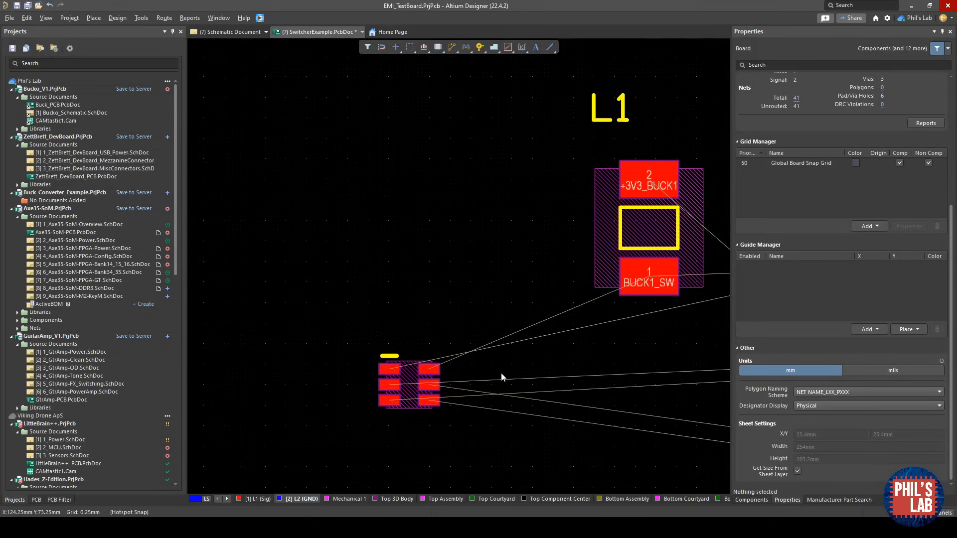
right_drag(562, 391, 411, 364)
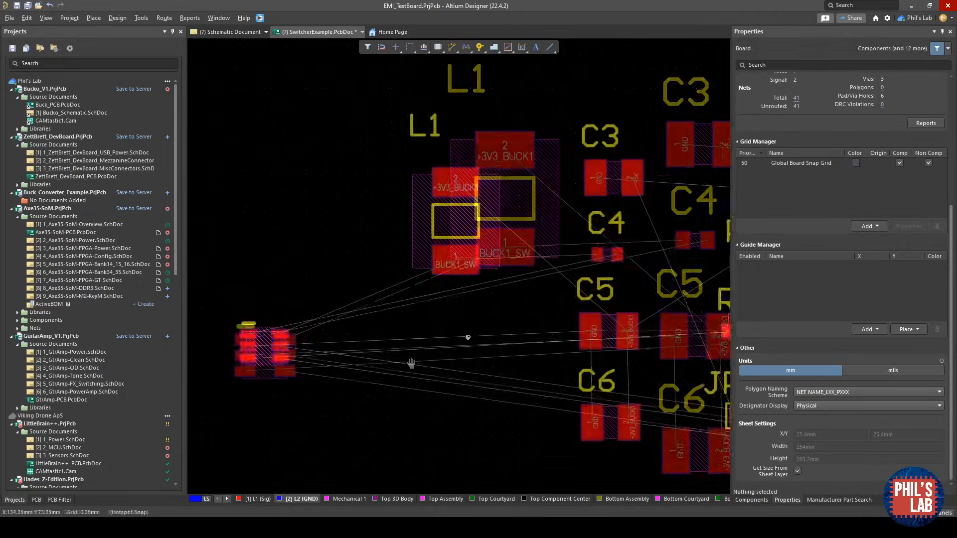
ctrl+scroll(467, 338, down, 3)
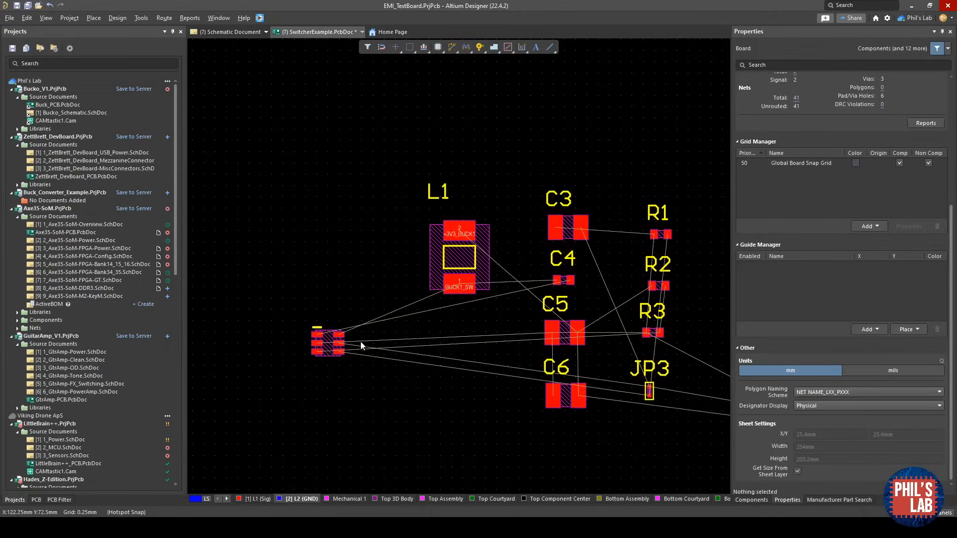
drag(571, 228, 366, 355)
ctrl+scroll(367, 355, up, 4)
drag(557, 365, 533, 373)
key(space)
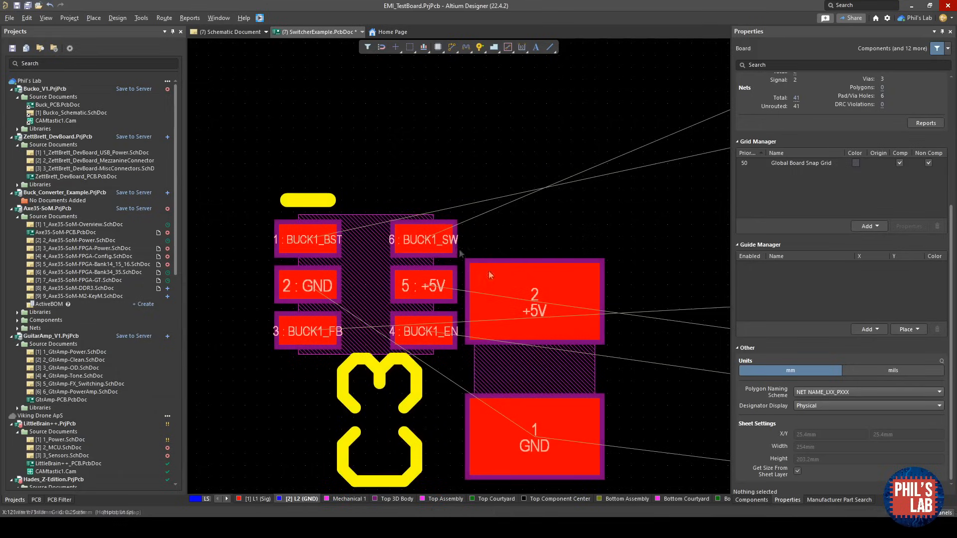
- Try C3 horizontally with its +5V pad facing U1's pin 5, and restore its vertical orientation
drag(472, 337, 617, 272)
key(space)
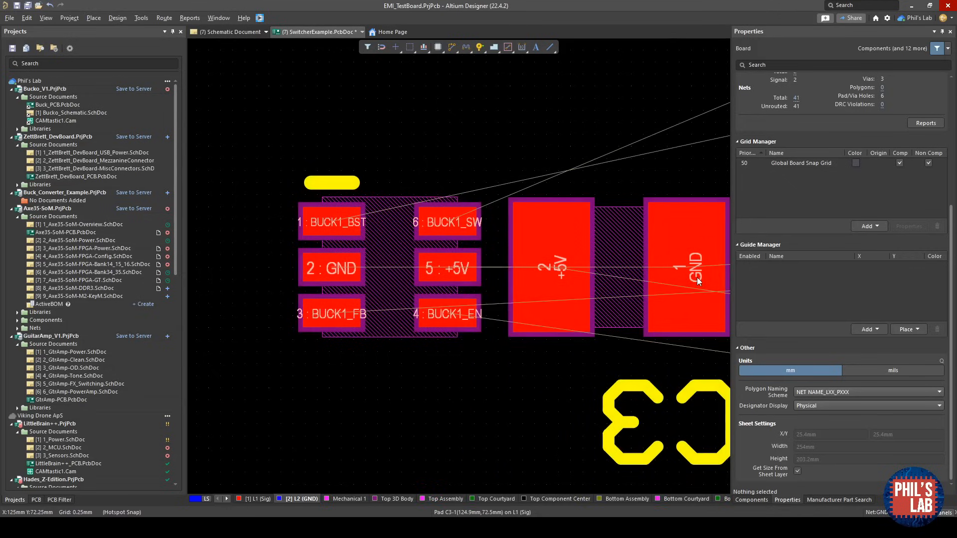
key(space)
drag(613, 271, 573, 339)
key(space)
key(space)
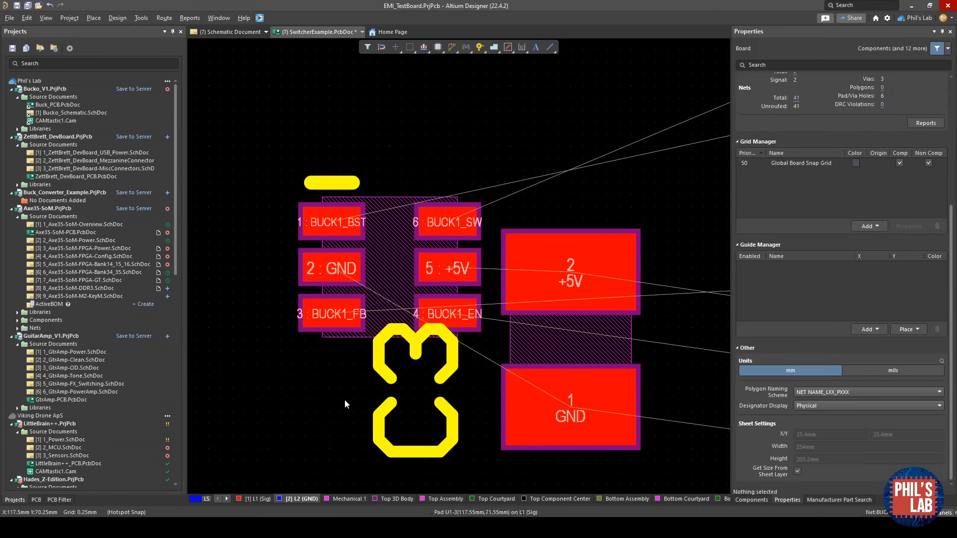
- Hide C3's designator and try C3 at X 122.5 mm, Y 73.75 mm with a 270° rotation, GND pad uppermost
click(572, 334)
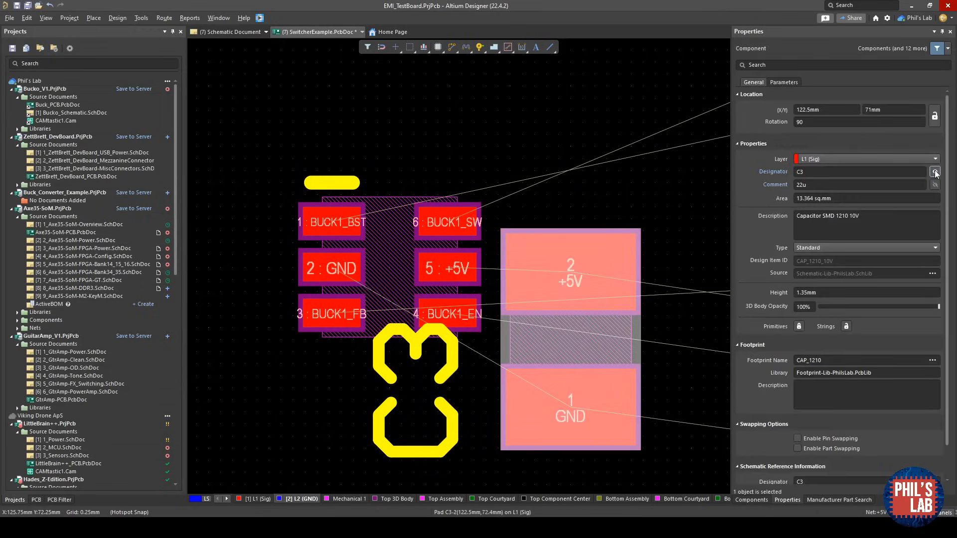
click(935, 172)
drag(572, 339, 567, 204)
key(space)
key(space)
right_drag(507, 234, 519, 308)
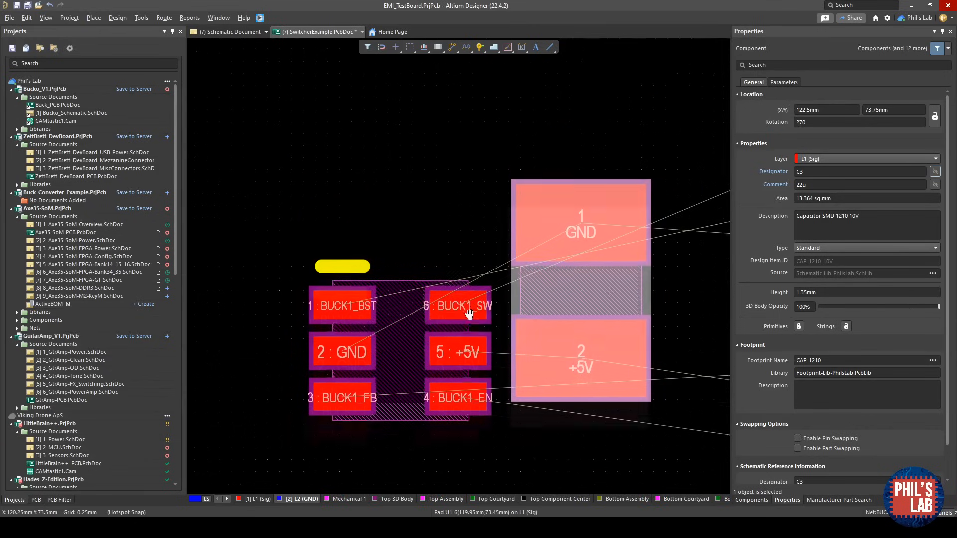
ctrl+scroll(571, 363, down, 2)
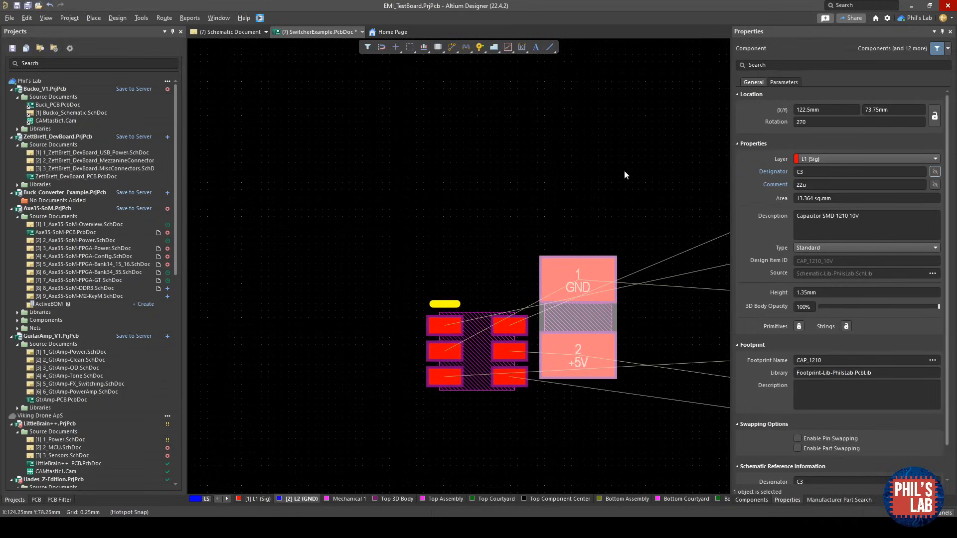
- Reposition C3 to X 122.75 mm, Y 71 mm with a 90° rotation, +5V pad uppermost beside U1
middle_drag(572, 328, 572, 320)
key(space)
drag(572, 319, 591, 420)
key(space)
middle_drag(619, 362, 623, 342)
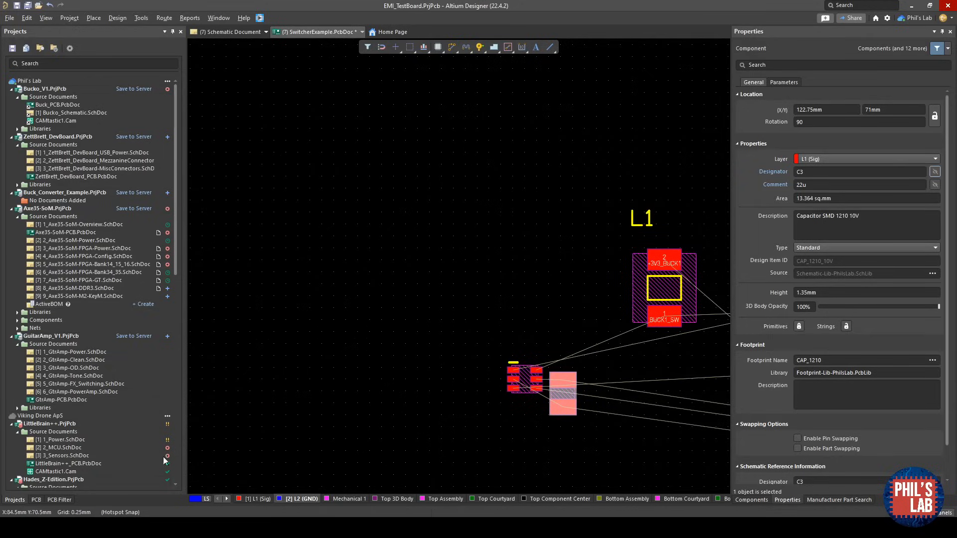
key(alt+Tab)
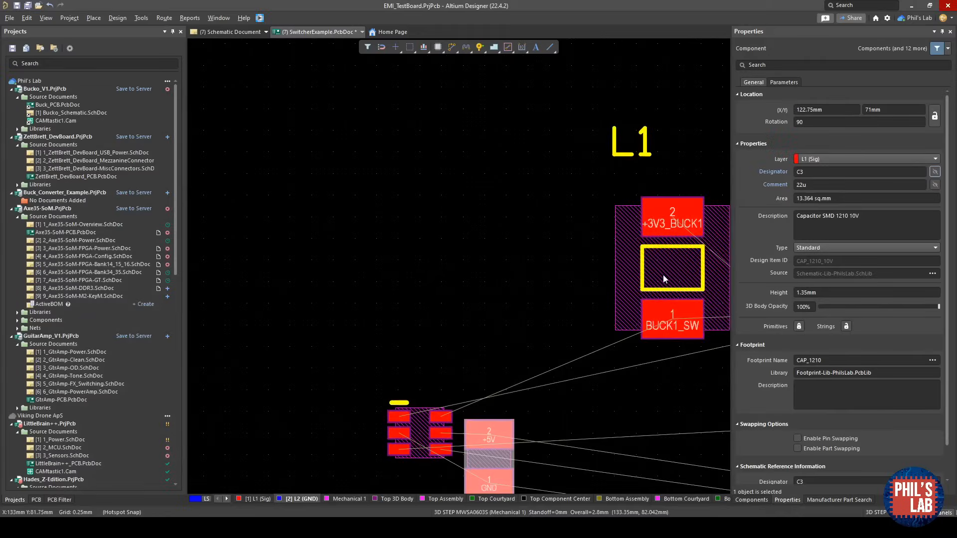
- Place inductor L1 above U1 at X 119 mm, Y 79.25 mm, rotated to 180°, and hide its designator
drag(663, 274, 491, 274)
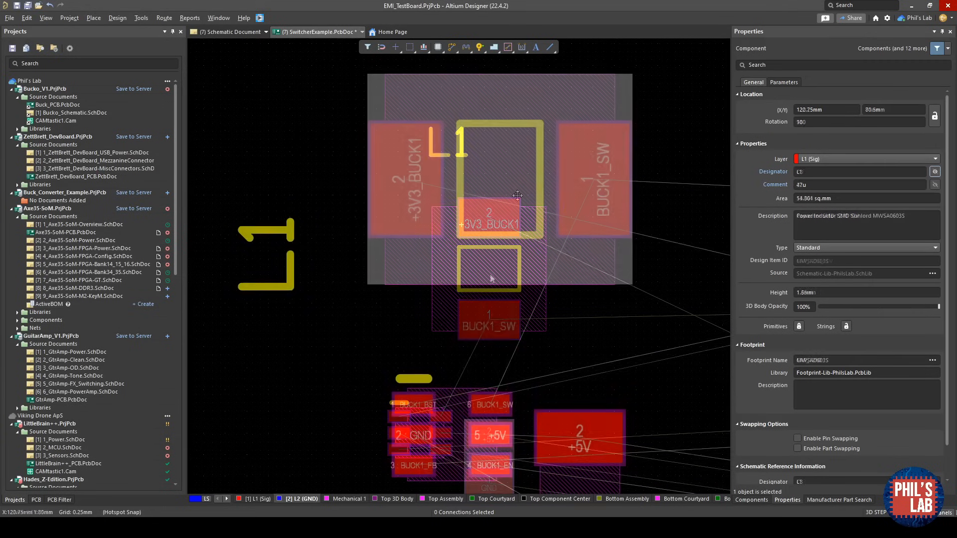
click(935, 172)
right_drag(534, 378, 534, 368)
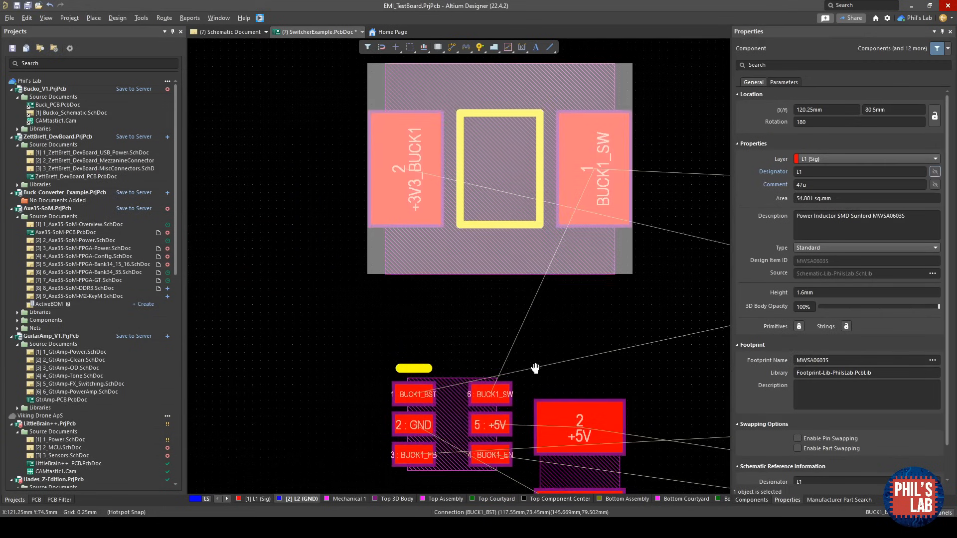
drag(487, 271, 447, 313)
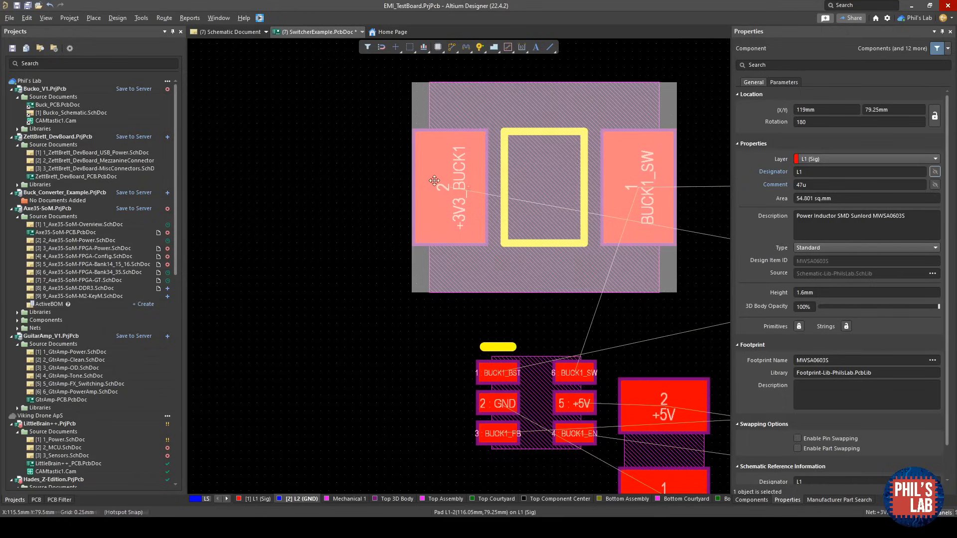
- Try L1 at X 123 mm, Y 77.5 mm with 0° rotation, its BUCK1_SW pad above U1's pin 6
drag(554, 202, 663, 229)
key(space)
key(space)
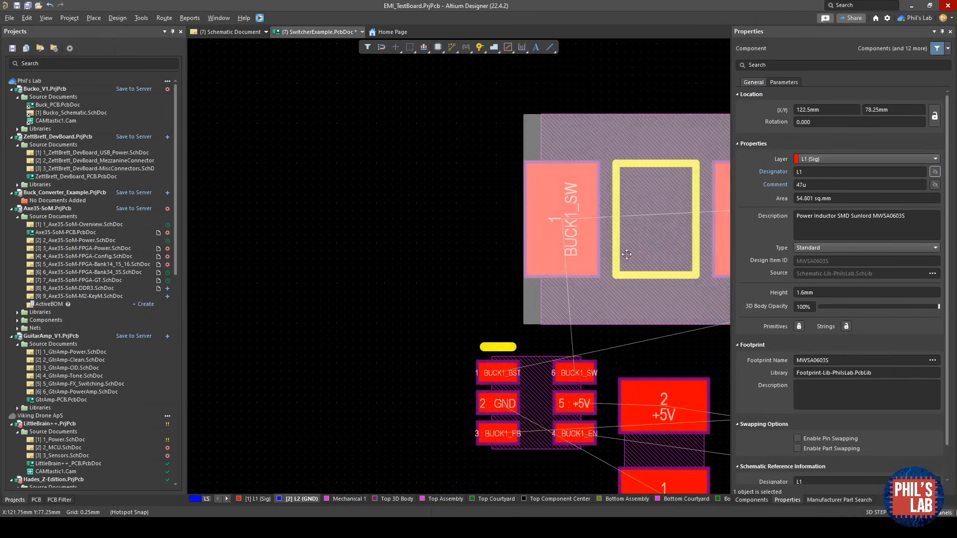
right_drag(664, 229, 535, 227)
drag(536, 228, 551, 252)
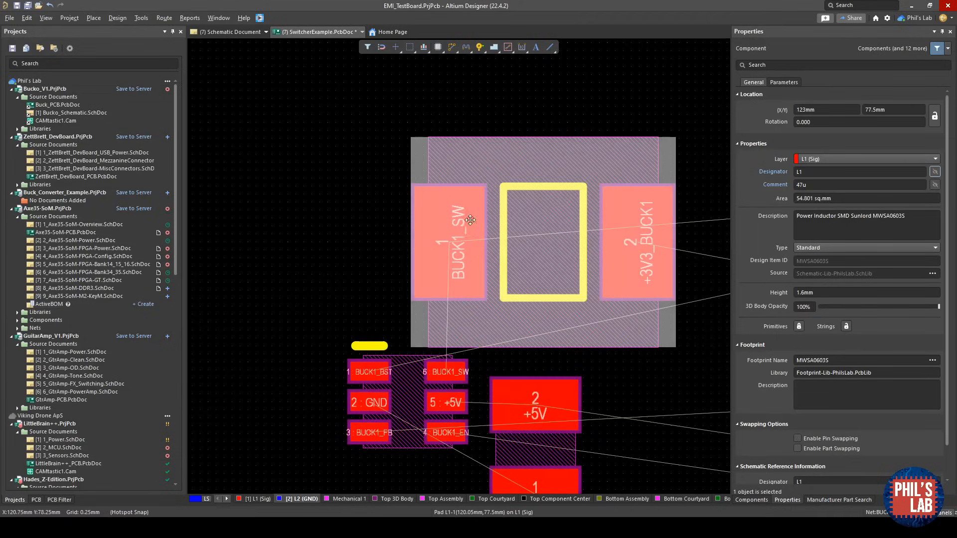
right_drag(561, 271, 495, 266)
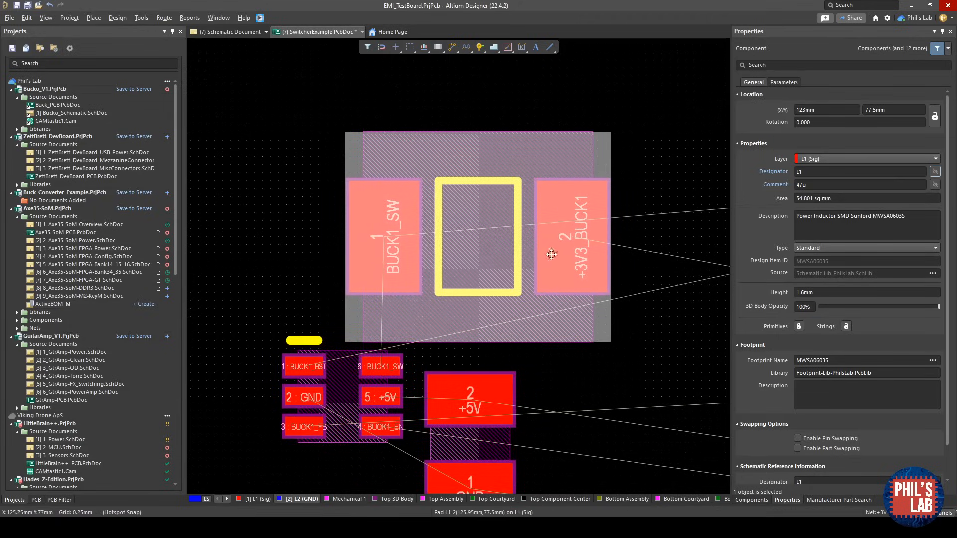
- Place output capacitors C5 and C6 side by side right of C3, rotated vertically with their +3V3_BUCK1 pads uppermost
ctrl+scroll(495, 230, down, 5)
drag(618, 277, 442, 297)
key(space)
key(space)
drag(642, 358, 479, 302)
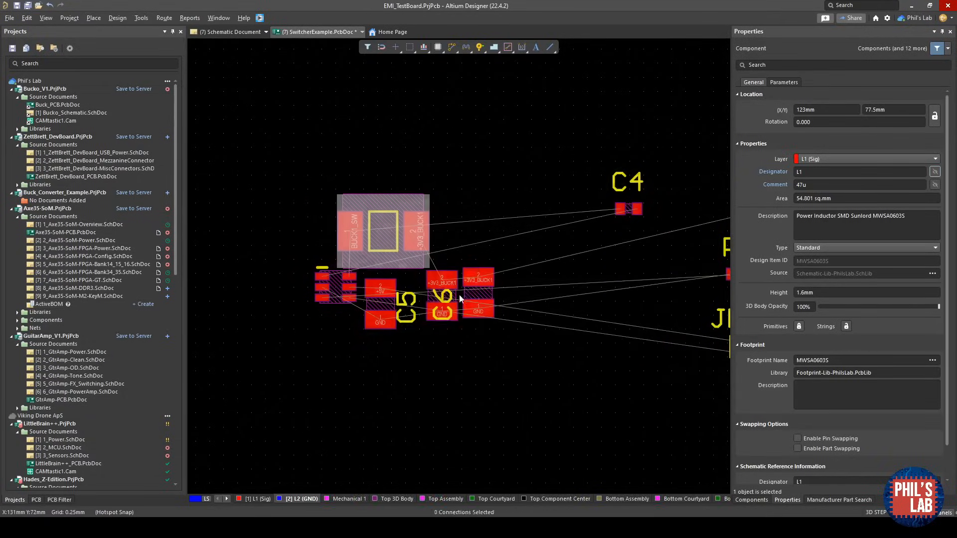
ctrl+scroll(410, 280, up, 5)
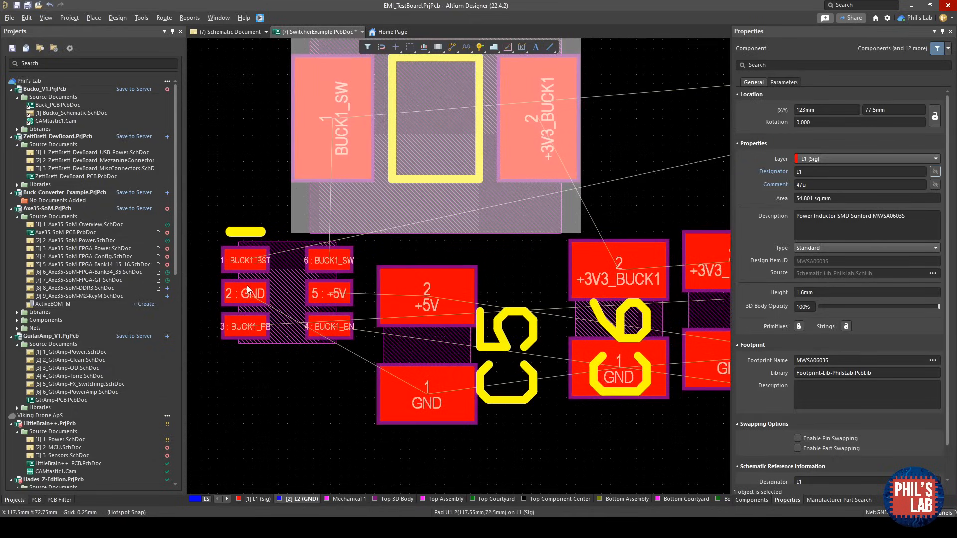
- Move L1 back over U1 to about X 118.75 mm, Y 78.25 mm and rotate it to 180°
right_drag(327, 243, 483, 381)
drag(577, 281, 454, 229)
key(space)
key(space)
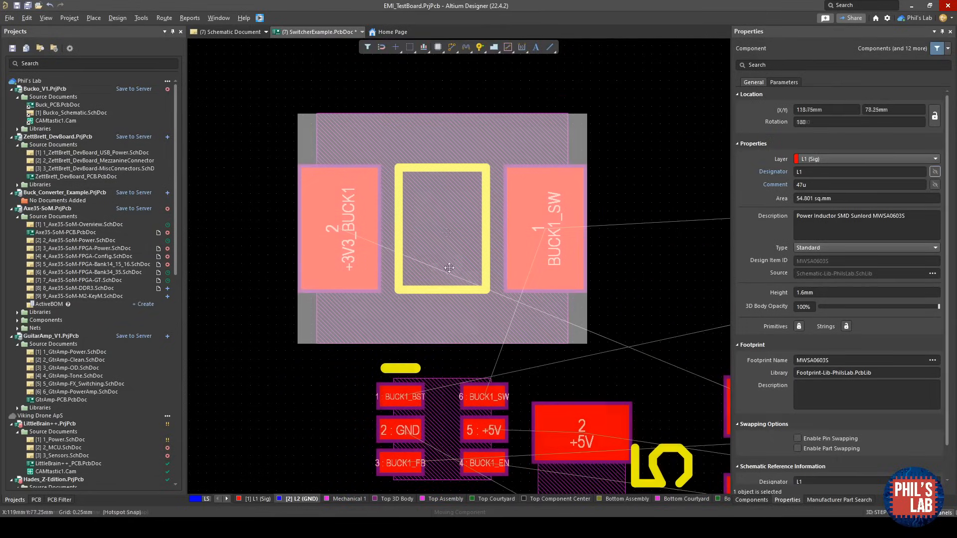
right_drag(478, 278, 541, 269)
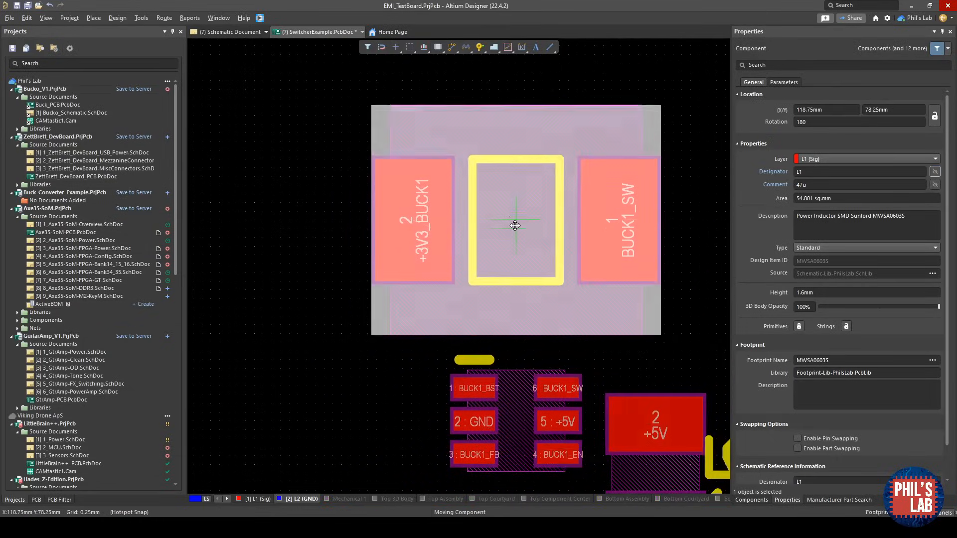
click(519, 417)
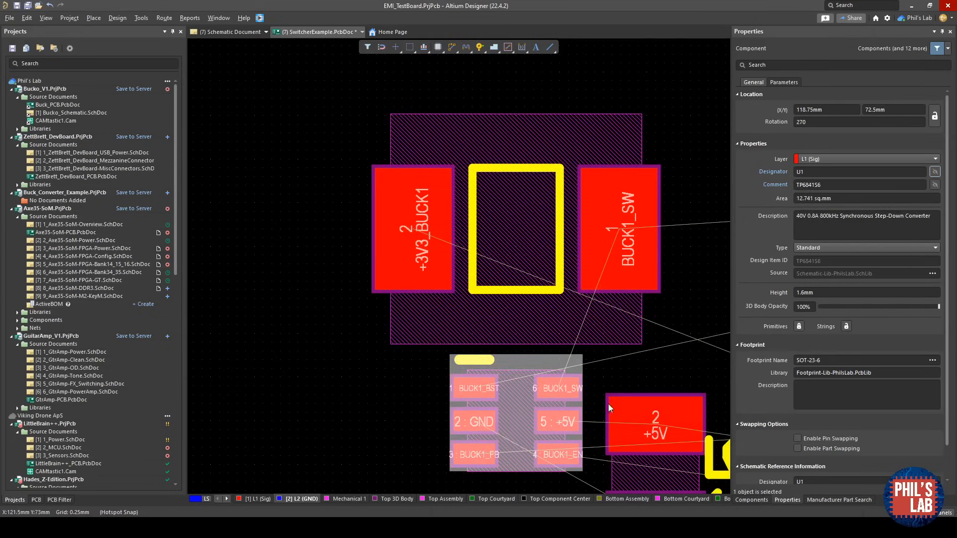
click(624, 366)
- Move output capacitors C5 and C6 side by side to the left of U1, +3V3_BUCK1 pads uppermost, and hide their designators
right_drag(625, 366, 582, 339)
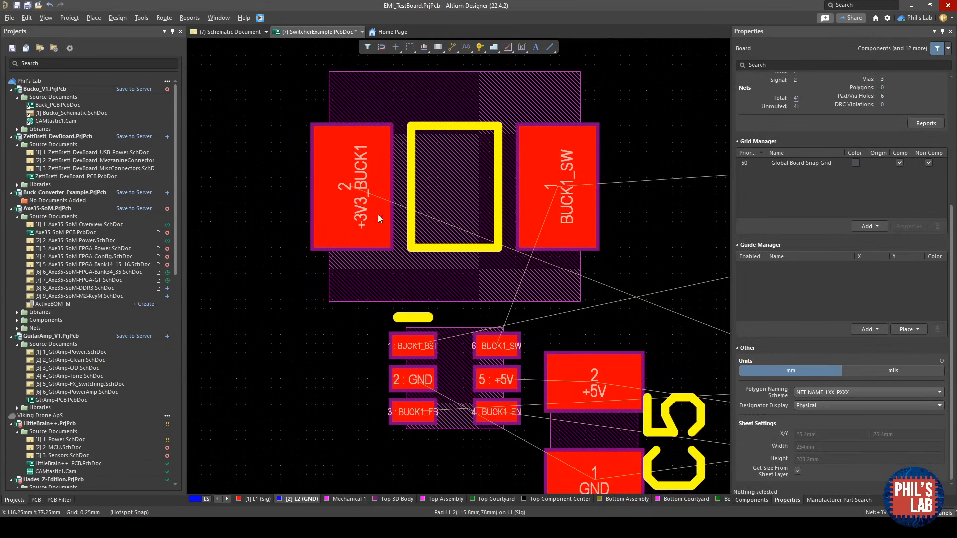
middle_drag(359, 173, 359, 192)
drag(698, 407, 297, 304)
click(936, 172)
click(563, 295)
drag(674, 310, 228, 295)
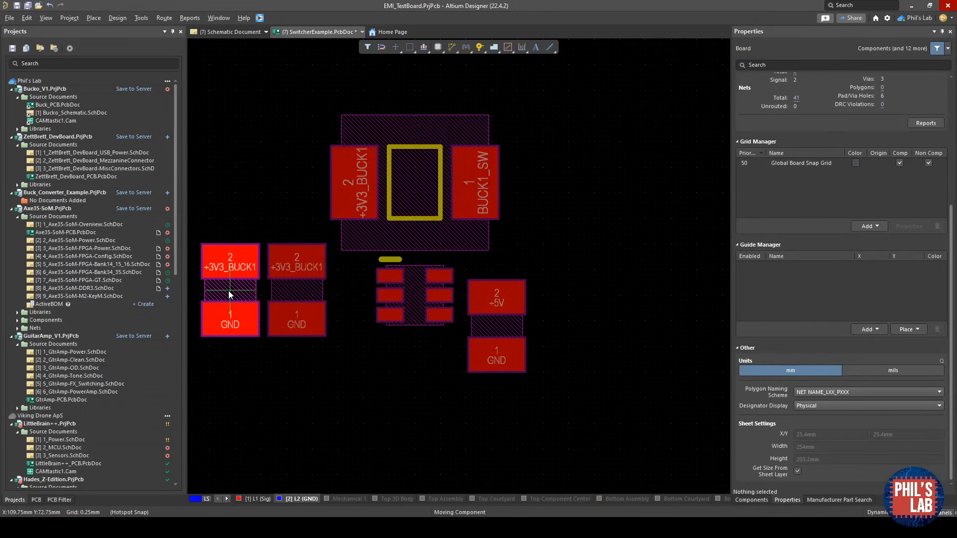
- Nudge C5 and C6 right and slightly down, closer to U1's GND pin, keeping them side by side
ctrl+scroll(327, 270, up, 2)
right_drag(327, 264, 435, 273)
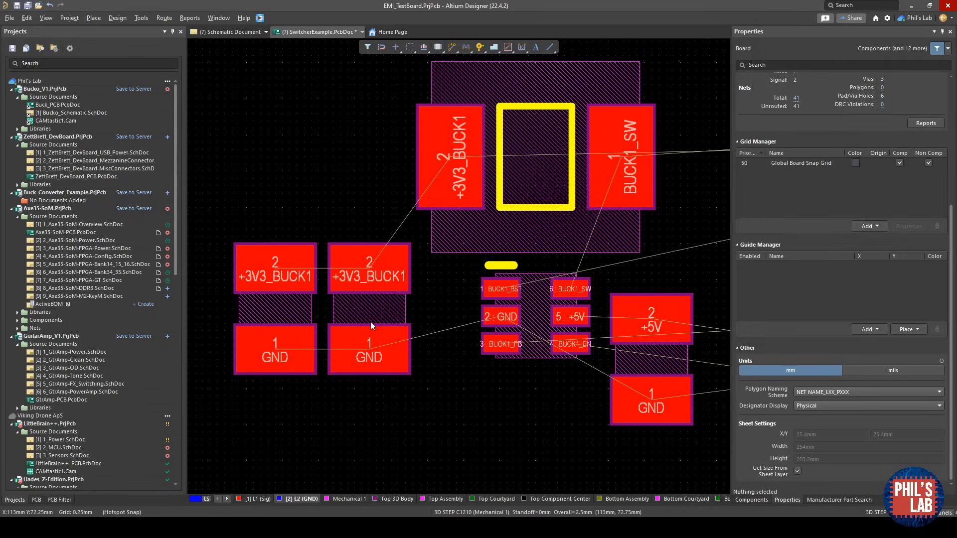
drag(370, 323, 406, 325)
drag(275, 310, 312, 324)
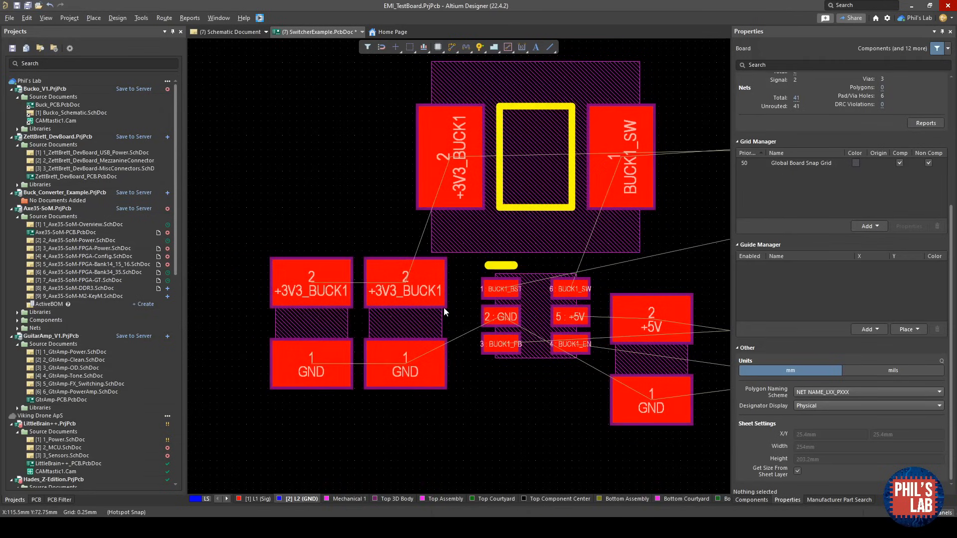
- Bring bootstrap capacitor C4 beside U1 and check its connection between the BST and SW pins in the schematic
ctrl+scroll(462, 323, up, 1)
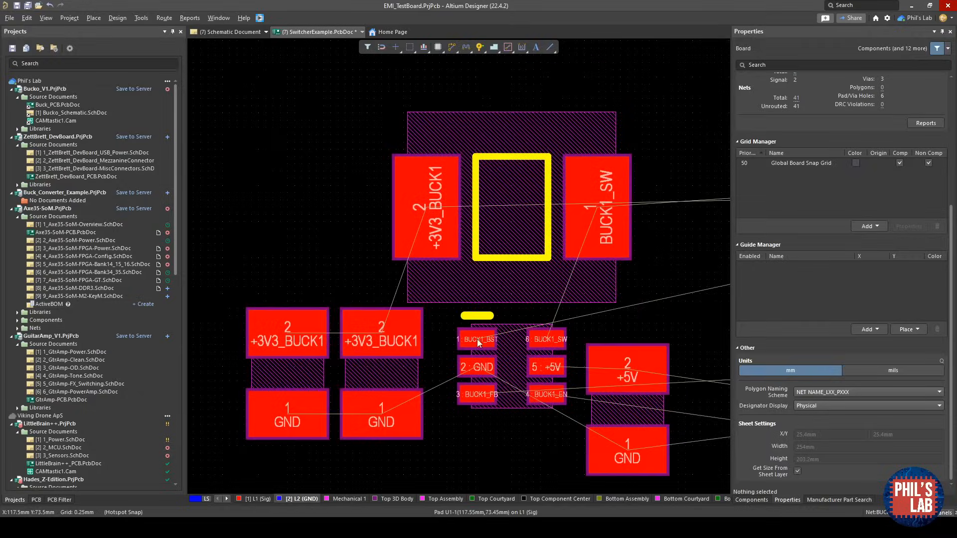
ctrl+scroll(490, 338, up, 2)
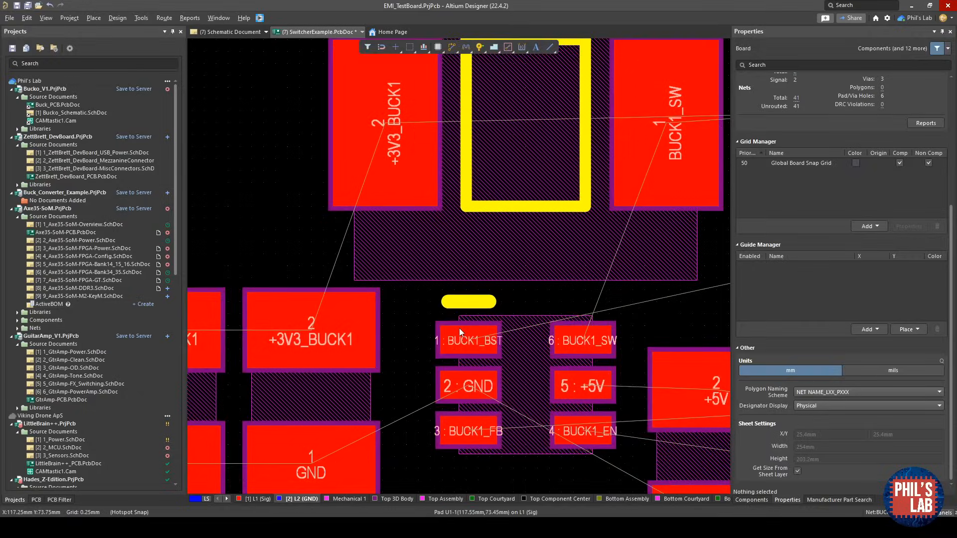
ctrl+scroll(459, 328, down, 5)
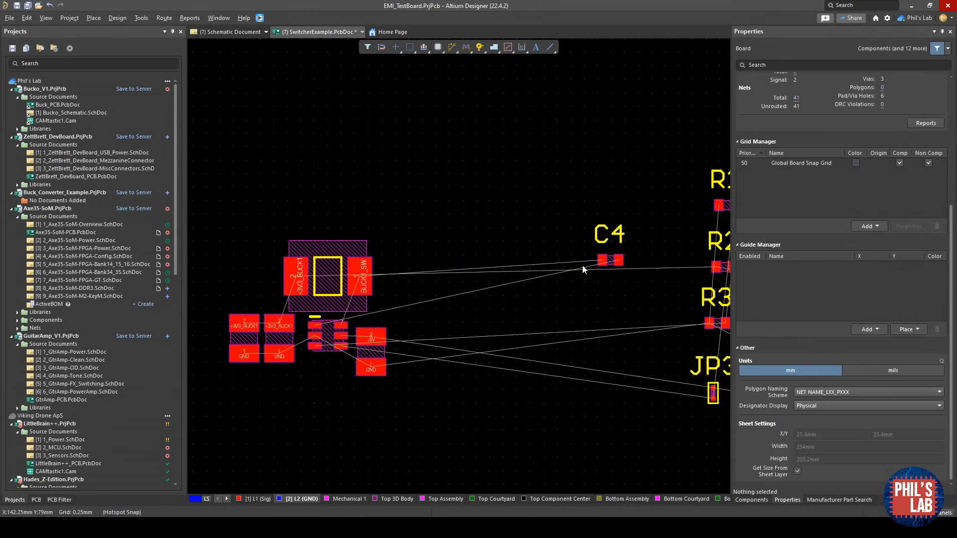
drag(617, 261, 402, 314)
ctrl+scroll(368, 310, up, 3)
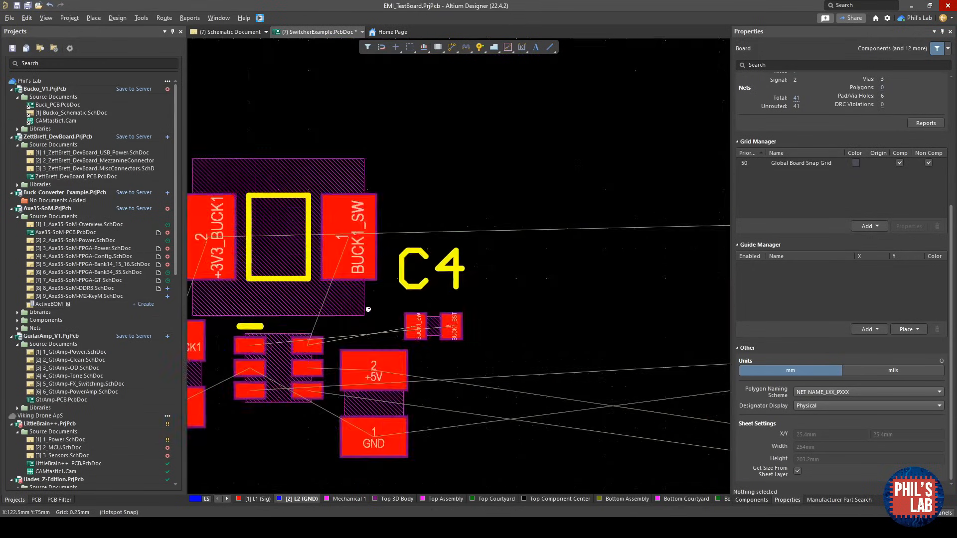
right_drag(369, 310, 573, 322)
click(218, 33)
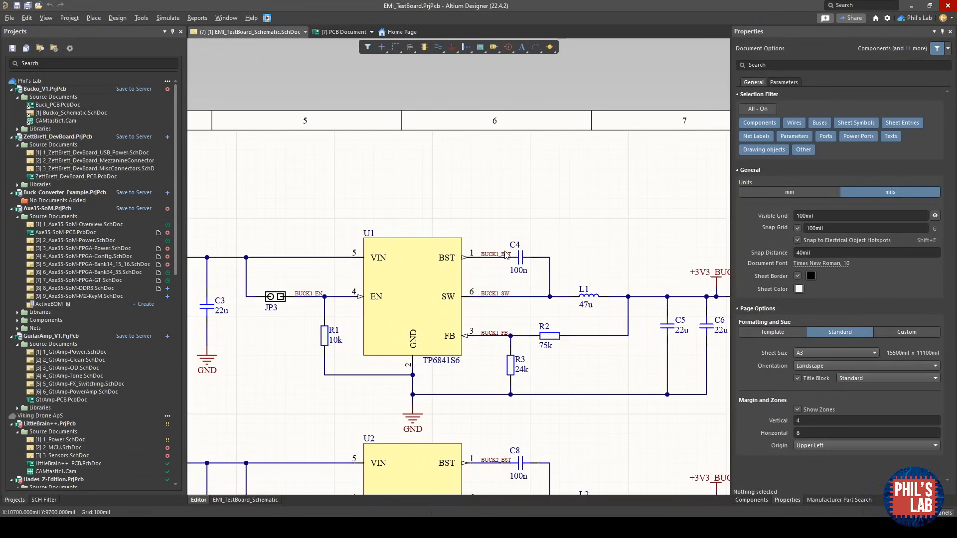
click(339, 35)
- Shift L1 up and place C4 directly above U1 at X 118.75 mm, Y 74.75 mm, rotated to 180°, with its designator hidden
drag(481, 261, 481, 203)
ctrl+scroll(480, 329, up, 2)
drag(643, 343, 482, 298)
key(space)
key(space)
click(482, 301)
click(934, 172)
right_drag(466, 372, 489, 306)
drag(503, 247, 504, 273)
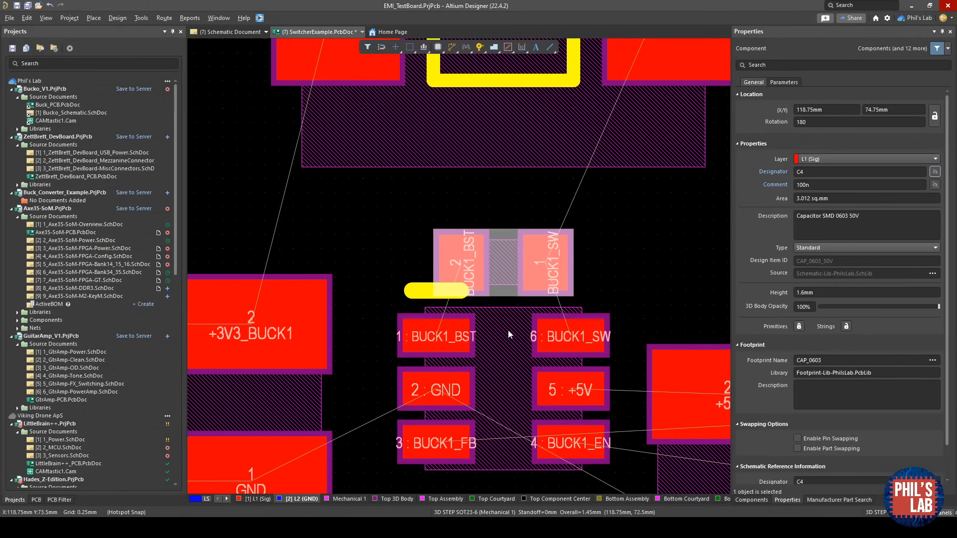
- Unlock U1's primitives and move its pin-1 marker on Top Overlay to the left of pin 1, rotated vertically
click(509, 377)
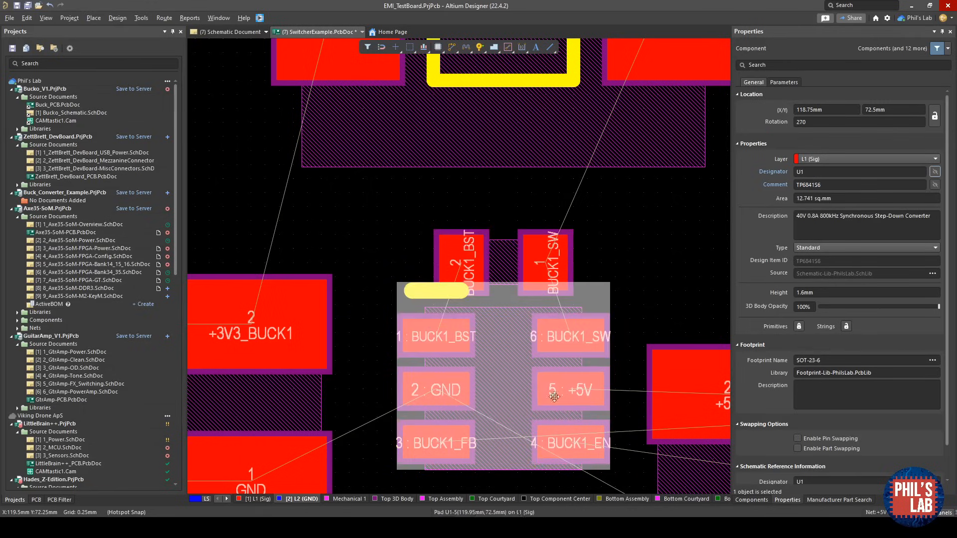
click(800, 325)
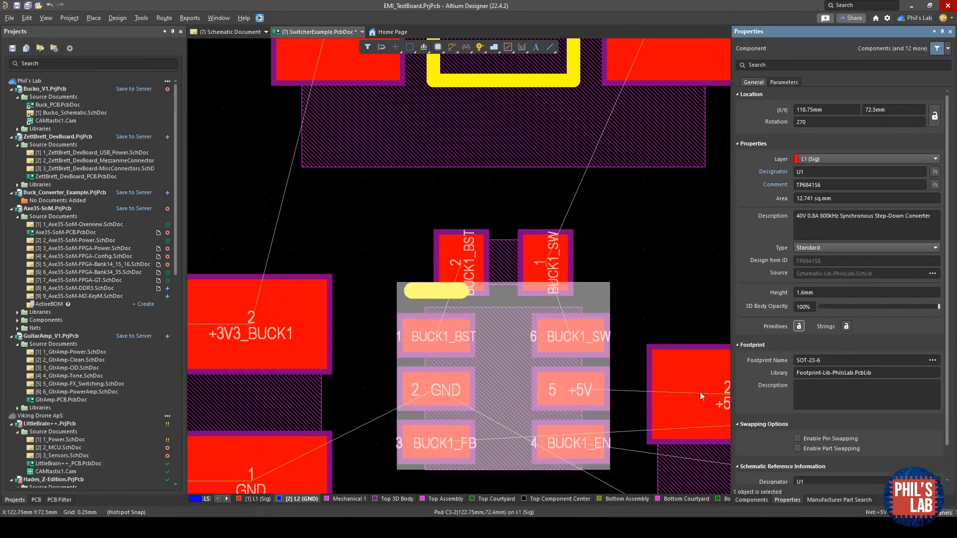
click(228, 499)
click(696, 499)
click(455, 291)
drag(455, 291, 377, 344)
key(space)
click(399, 299)
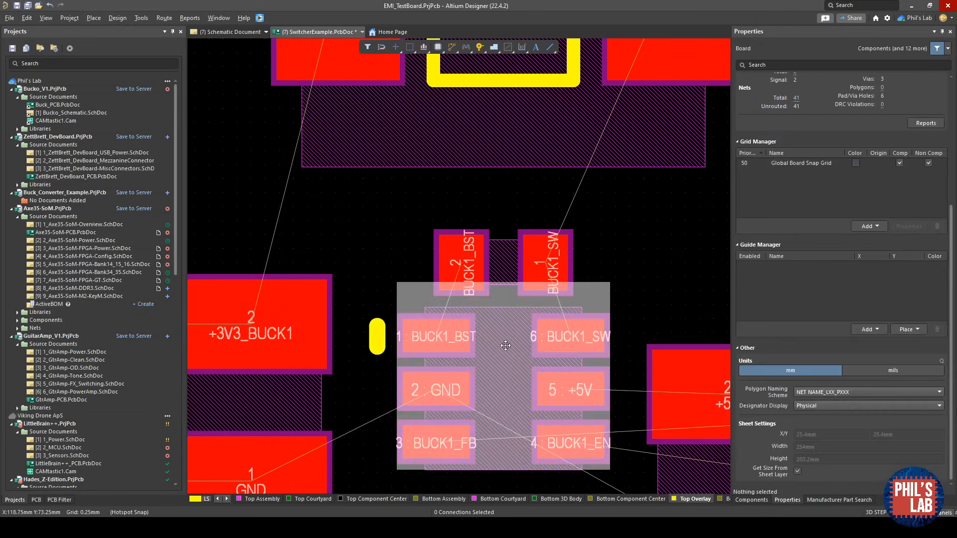
click(582, 219)
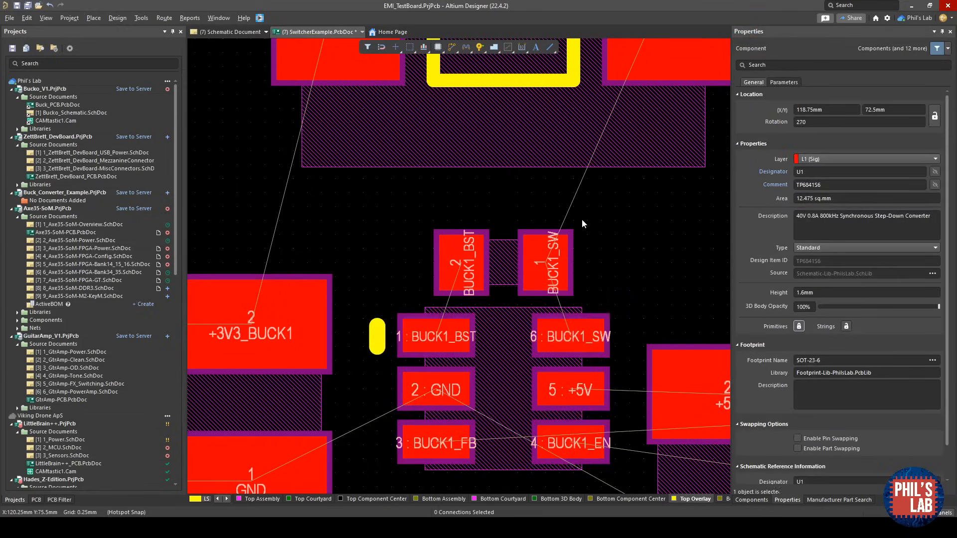
- Move L1 down toward C4 and to the left, to about X 117.25 mm, Y 79 mm
scroll(516, 187, up, 3)
mouse_move(510, 167)
mouse_down()
mouse_move(507, 119)
mouse_move(506, 148)
mouse_up()
scroll(540, 282, down, 2)
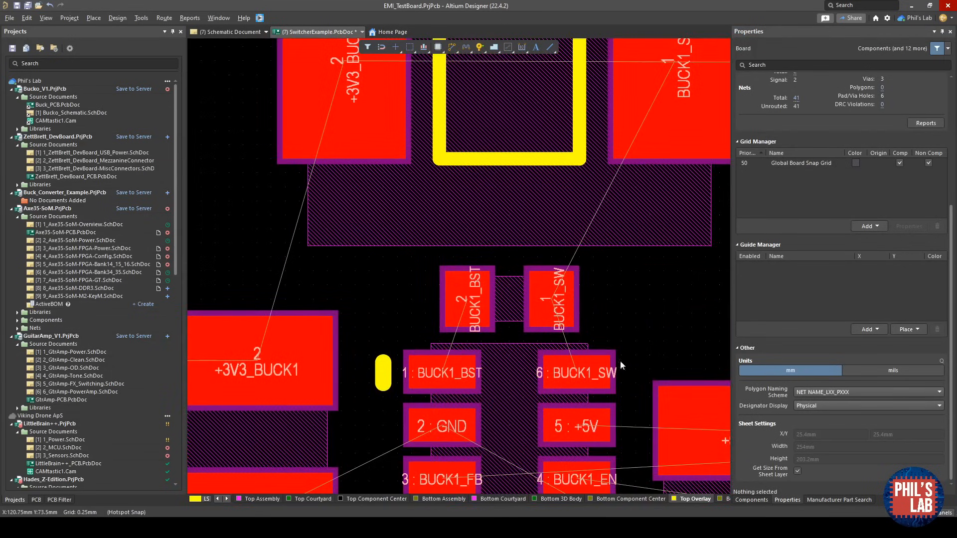
drag(512, 69, 428, 69)
right_drag(597, 327, 492, 337)
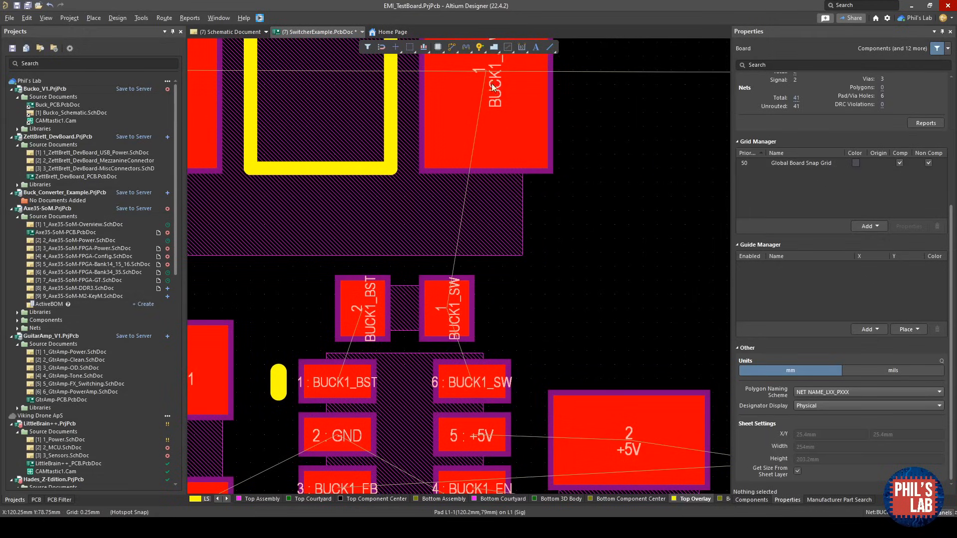
right_drag(455, 277, 560, 280)
ctrl+scroll(560, 280, down, 3)
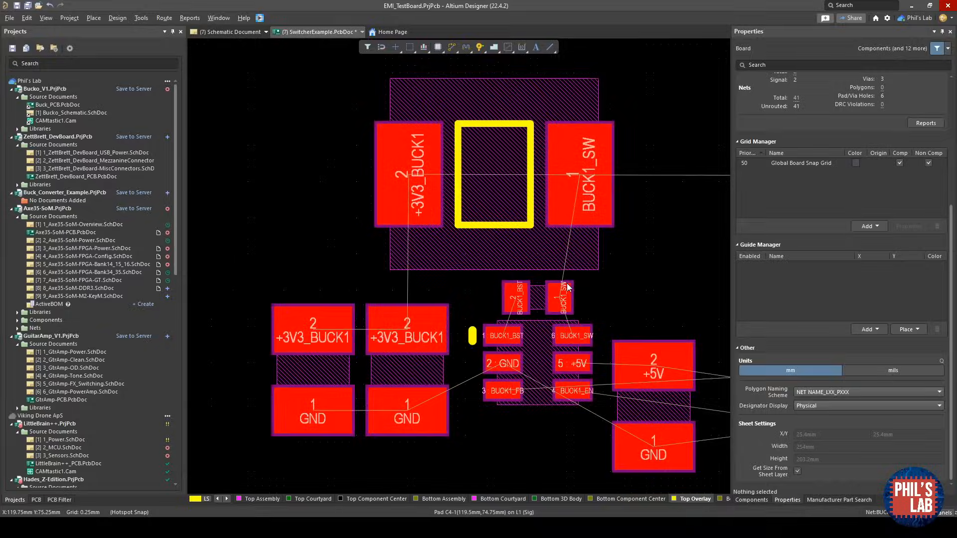
- Examine the converter placement in 3D from several angles, checking the spacing between L1, C4, U1 and the capacitors
key(3)
shift+right_drag(567, 284, 483, 293)
ctrl+scroll(499, 239, down, 3)
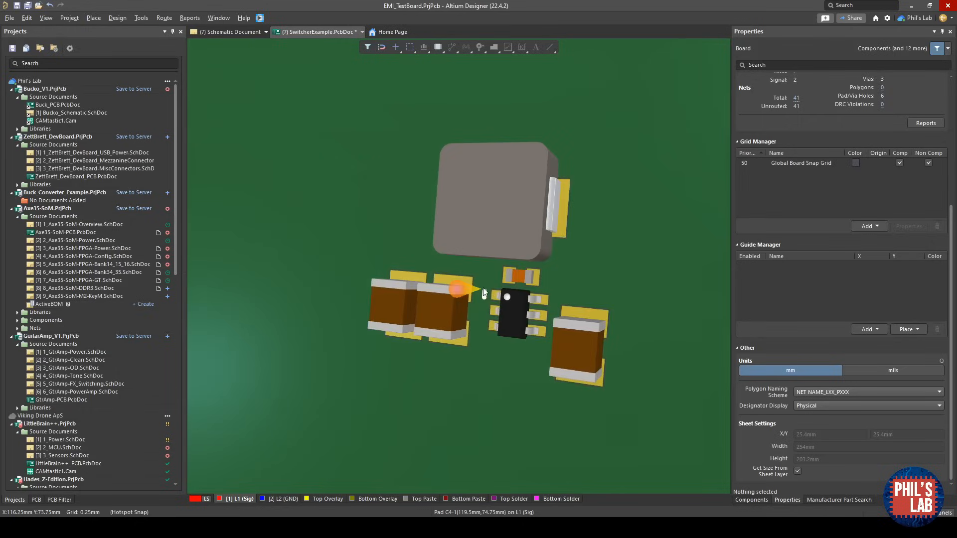
shift+right_drag(539, 276, 513, 292)
ctrl+scroll(528, 269, up, 2)
drag(515, 280, 515, 287)
drag(487, 180, 489, 197)
shift+right_drag(534, 274, 537, 210)
scroll(539, 228, down, 1)
shift+right_drag(522, 244, 593, 257)
- Return to the 2D view and move C5 and C6 up, closer to L1's +3V3_BUCK1 pad
key(2)
ctrl+scroll(451, 327, up, 2)
drag(395, 385, 403, 359)
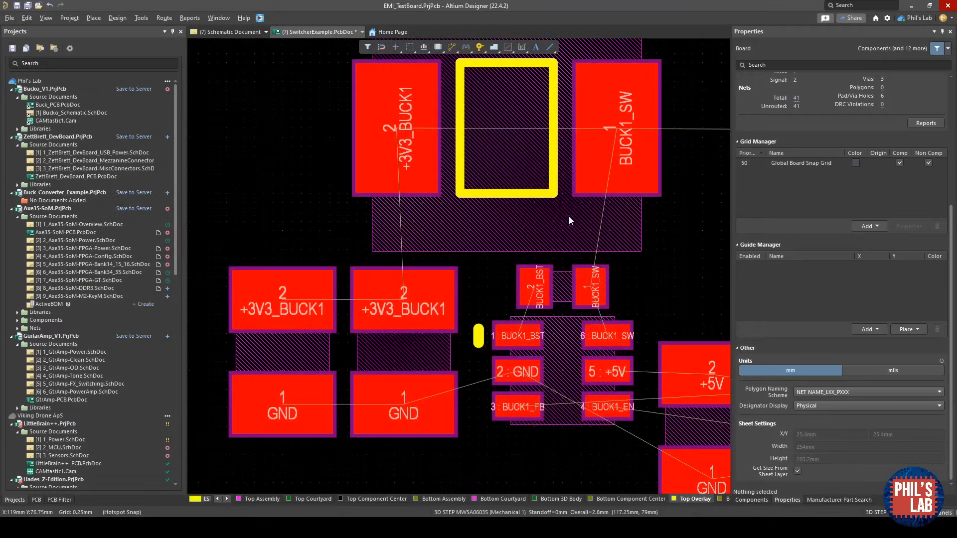
ctrl+scroll(533, 310, down, 3)
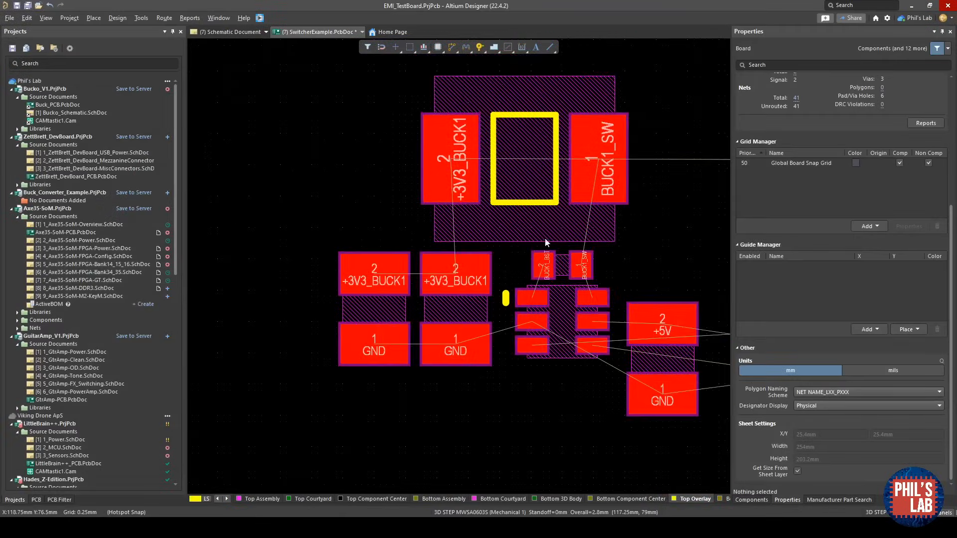
ctrl+scroll(533, 310, up, 5)
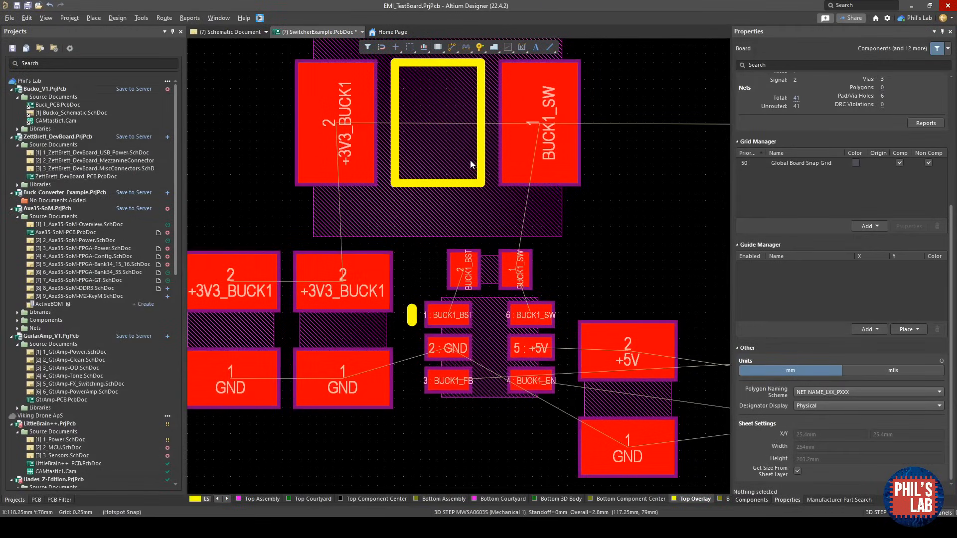
- Move resistor R1 down beside JP3 and rotate it to a vertical orientation
ctrl+scroll(499, 270, down, 5)
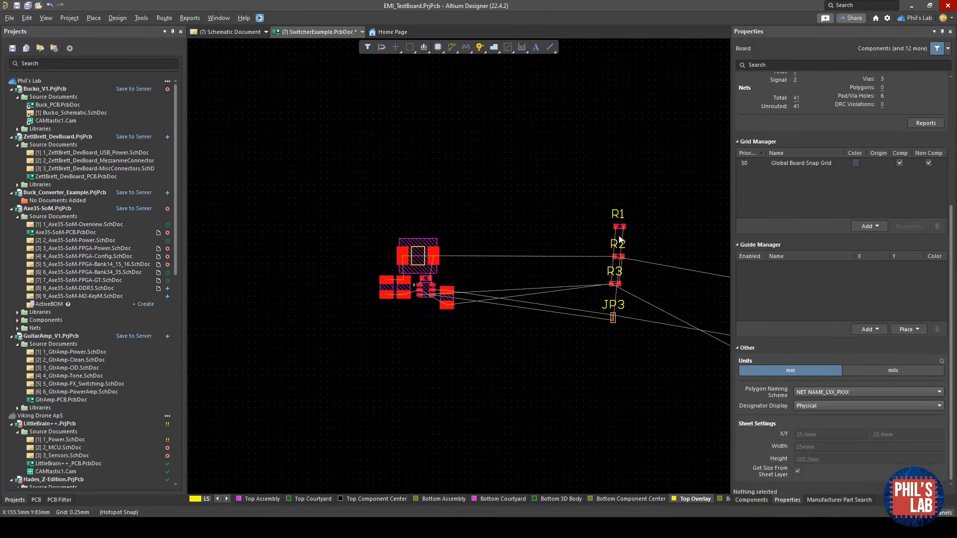
ctrl+scroll(639, 217, up, 5)
ctrl+scroll(640, 217, down, 5)
drag(636, 220, 608, 374)
key(space)
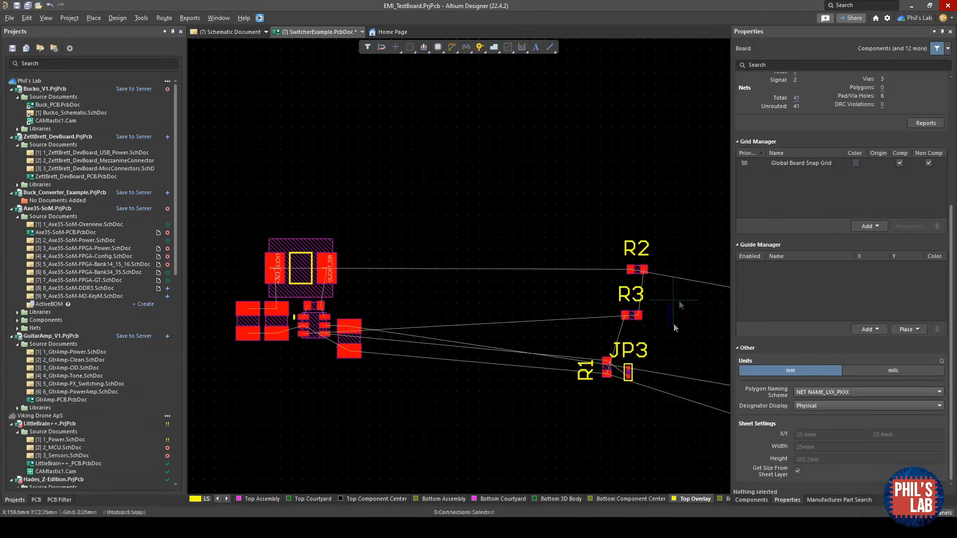
- Move feedback resistors R2 and R3 together to the area below U1 and hide their designators
drag(673, 302, 262, 391)
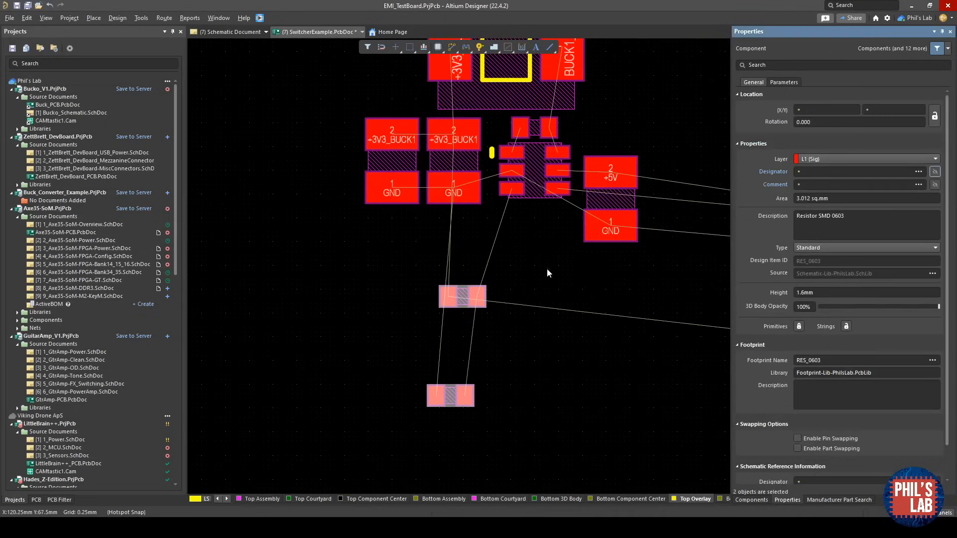
click(571, 265)
ctrl+scroll(504, 202, up, 2)
ctrl+scroll(515, 179, down, 2)
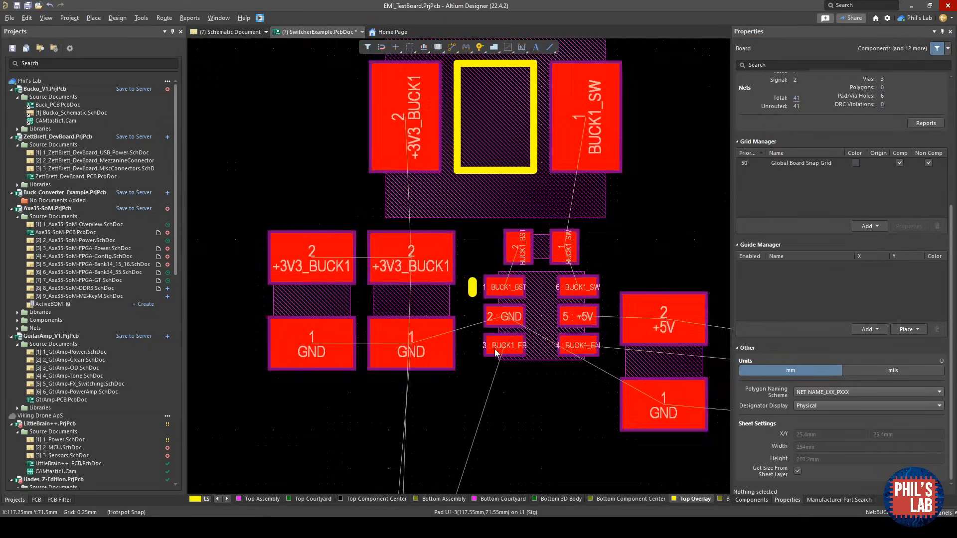
right_drag(496, 353, 510, 374)
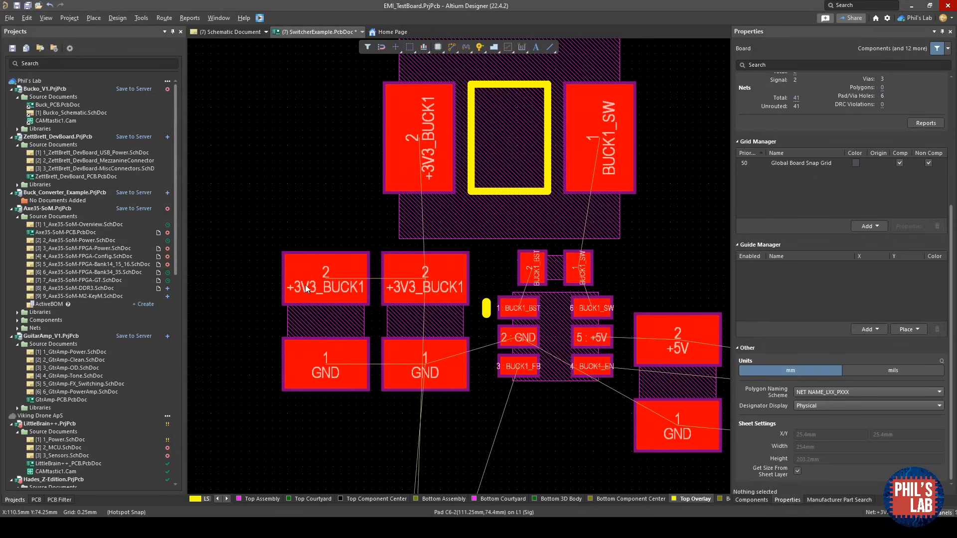
right_drag(263, 286, 338, 240)
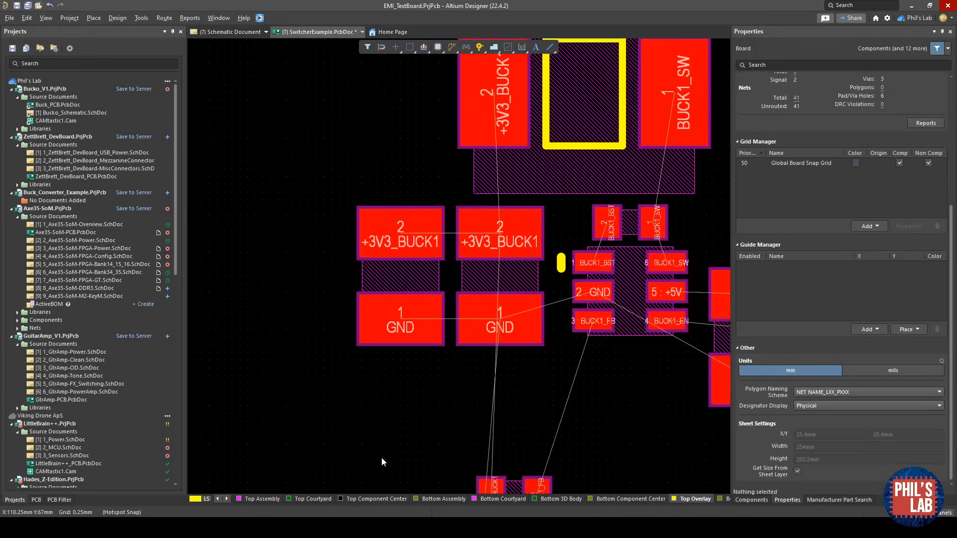
- Stack R3 and R2 horizontally below U1, R3 uppermost, with their BUCK1_FB pads aligned under pin 3
right_drag(593, 355, 583, 308)
drag(505, 447, 581, 349)
key(space)
right_drag(573, 390, 597, 250)
drag(508, 464, 587, 381)
drag(588, 381, 626, 312)
key(space)
right_drag(537, 329, 526, 377)
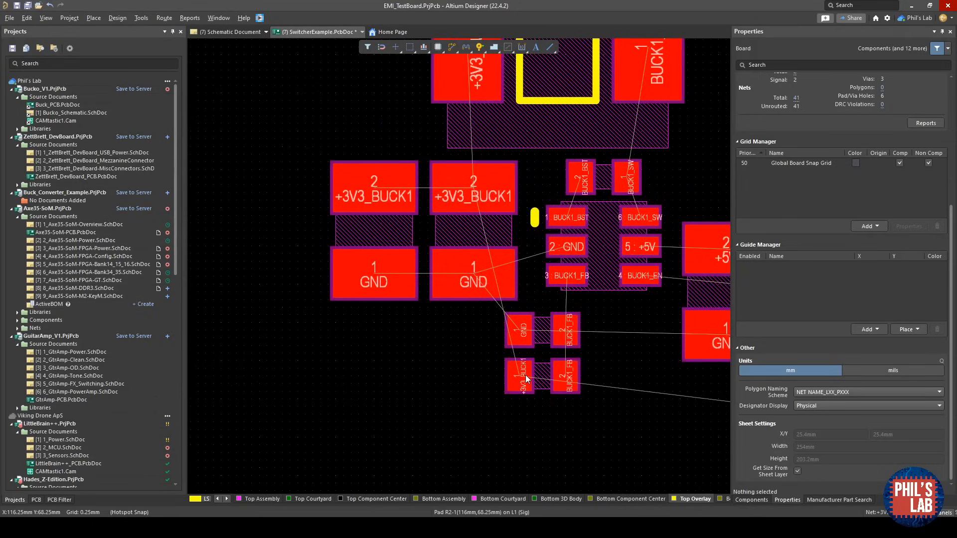
- Route a 0.254 mm +3V3_BUCK1 track on L1 (Sig) from C6's pad 2 around the output capacitors to R2's pad 1
right_drag(504, 338, 551, 383)
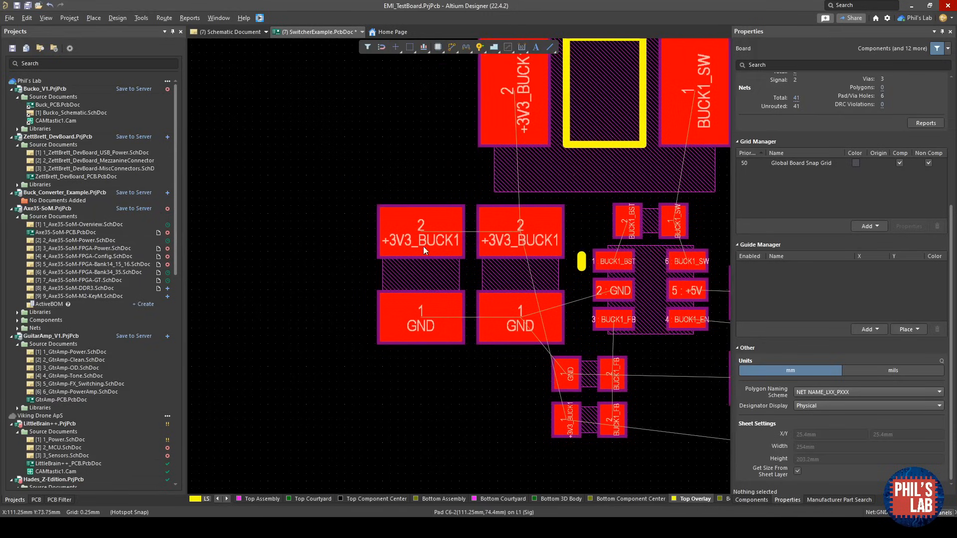
key(ctrl+w)
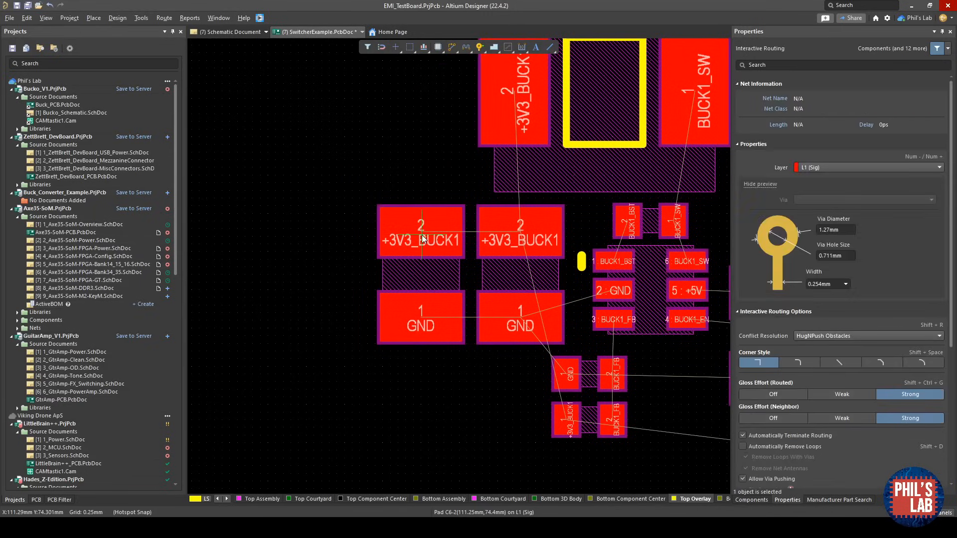
click(422, 235)
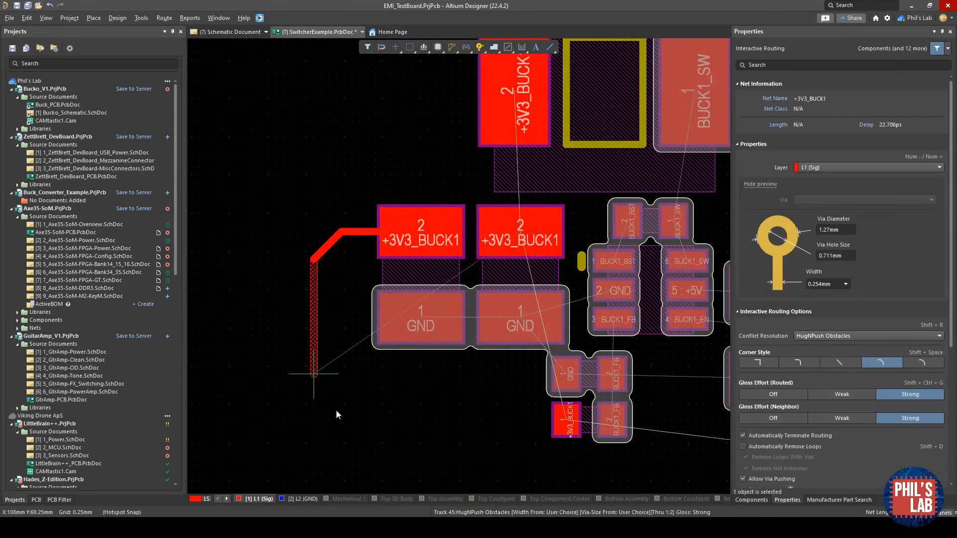
click(568, 420)
- Route the BUCK1_FB track straight from R2's pad 2 through R3's pad 2 to U1's pin 3
click(608, 421)
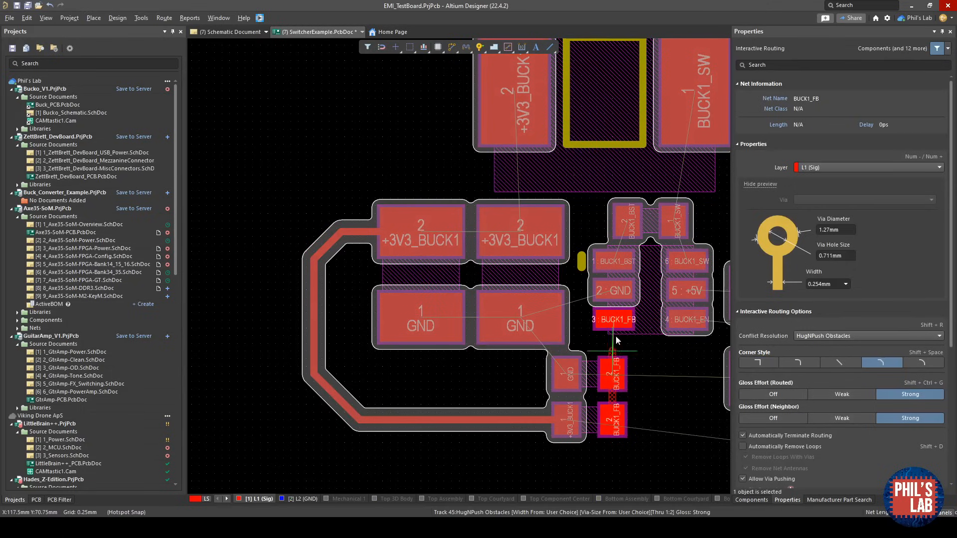
click(631, 322)
right_click(632, 323)
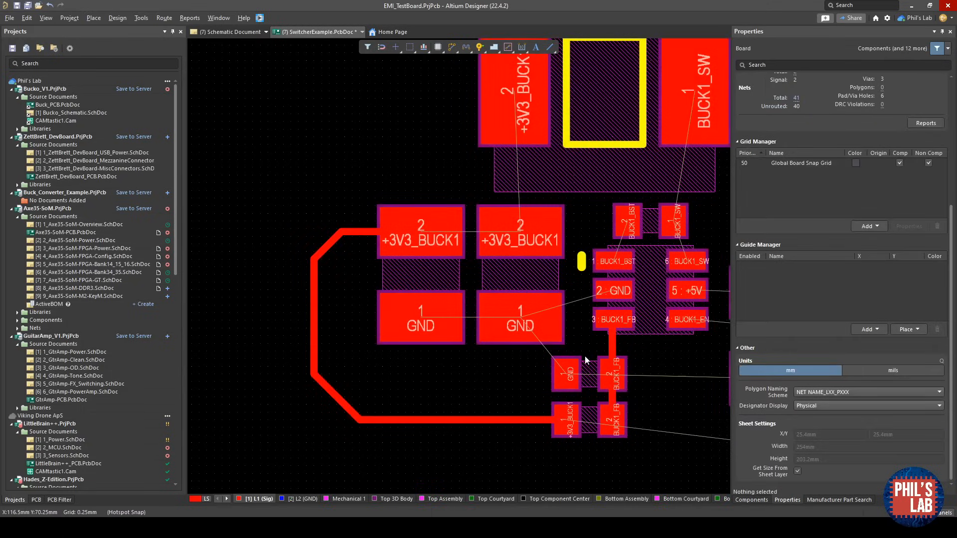
- Undo the routed +3V3_BUCK1 and BUCK1_FB feedback tracks
click(373, 233)
right_drag(309, 297, 284, 362)
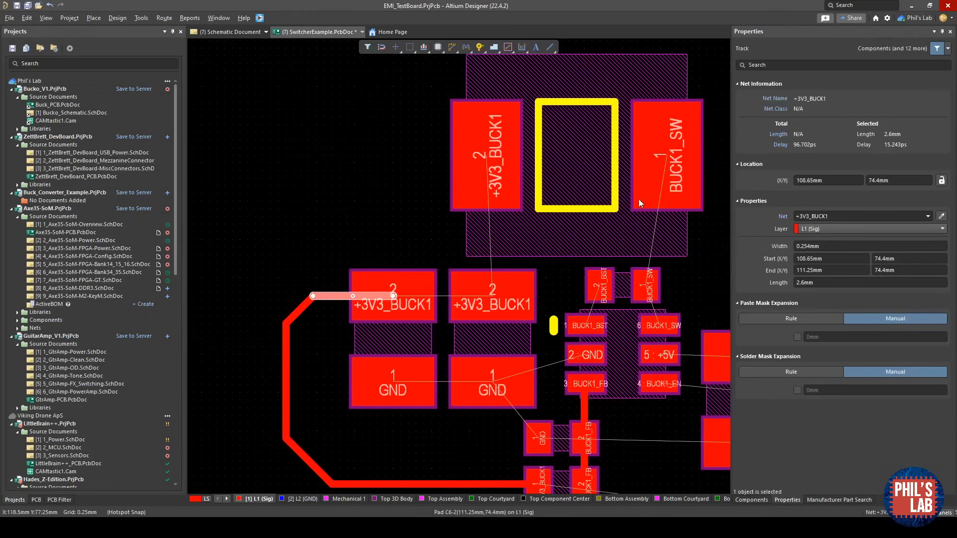
right_drag(532, 349, 531, 313)
key(ctrl+z)
key(ctrl+z)
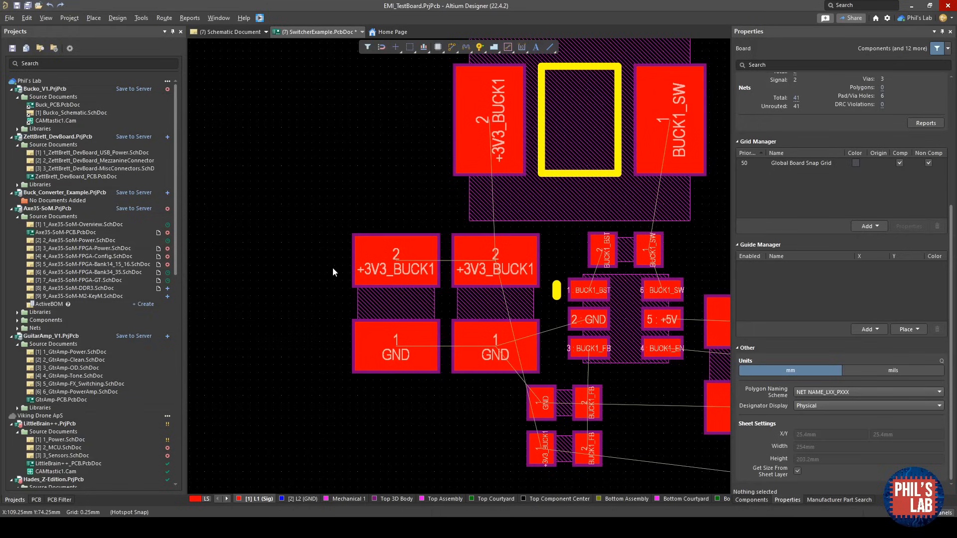
right_drag(388, 273, 424, 213)
right_drag(552, 372, 505, 424)
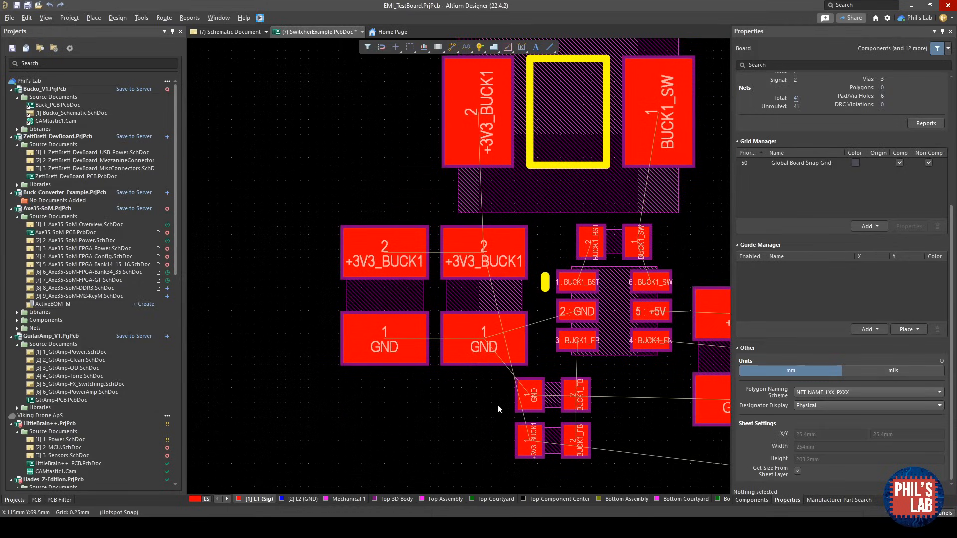
right_drag(495, 408, 504, 386)
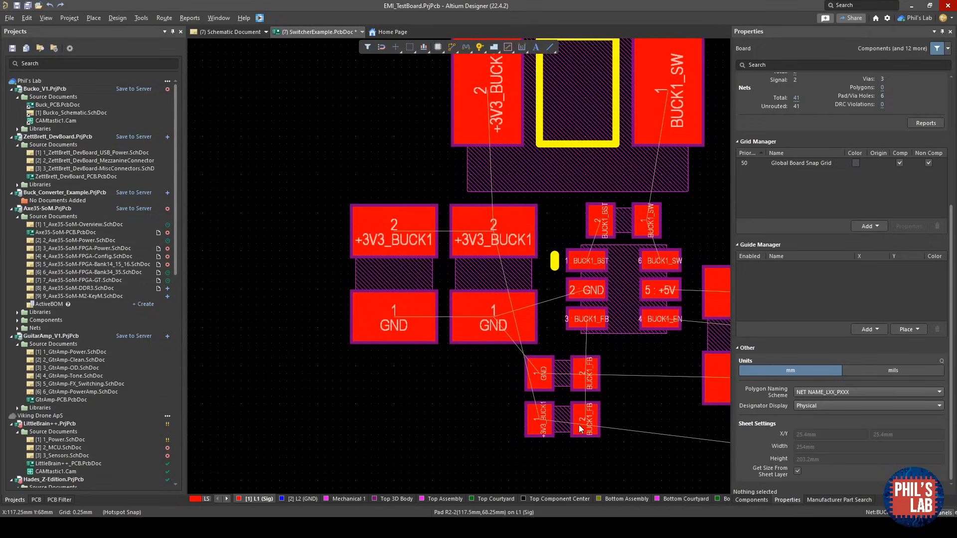
right_drag(579, 424, 468, 445)
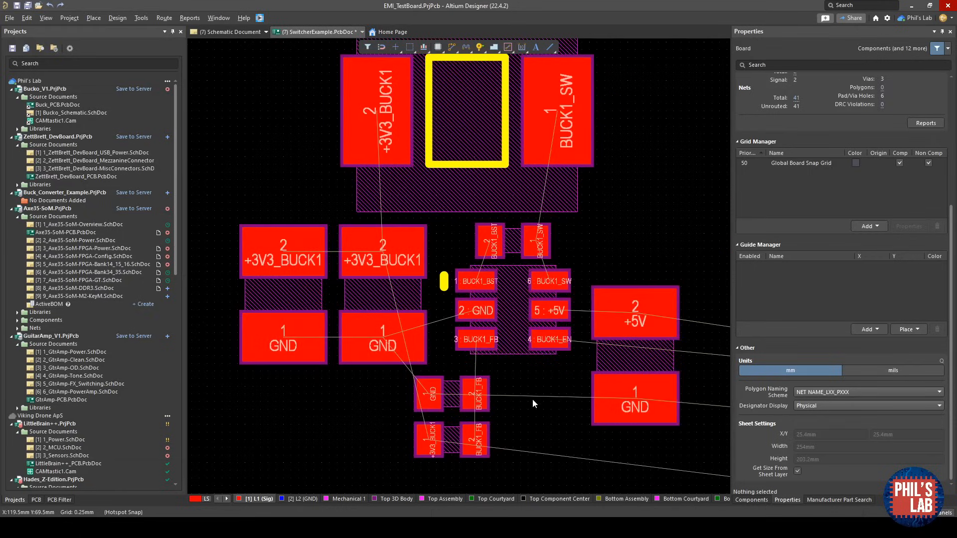
ctrl+scroll(533, 398, down, 2)
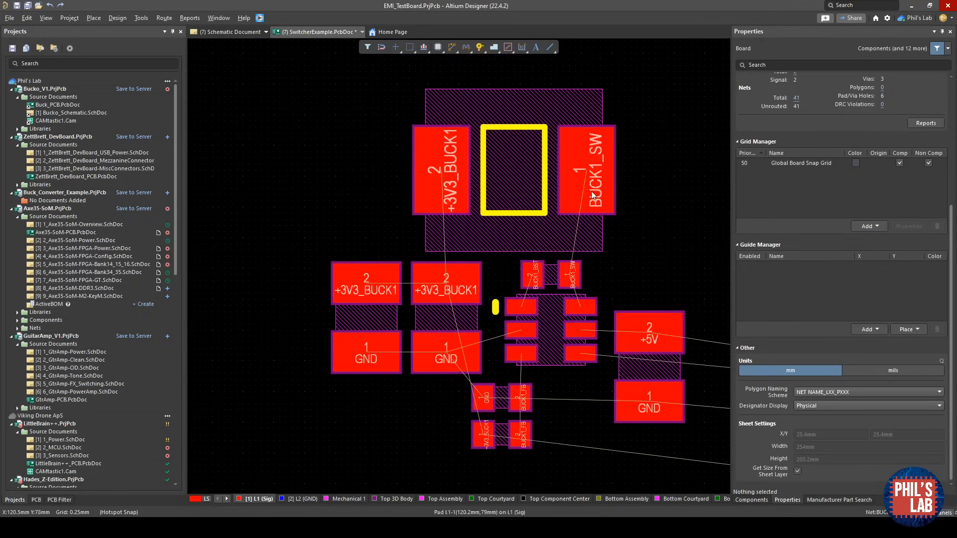
ctrl+scroll(583, 279, up, 1)
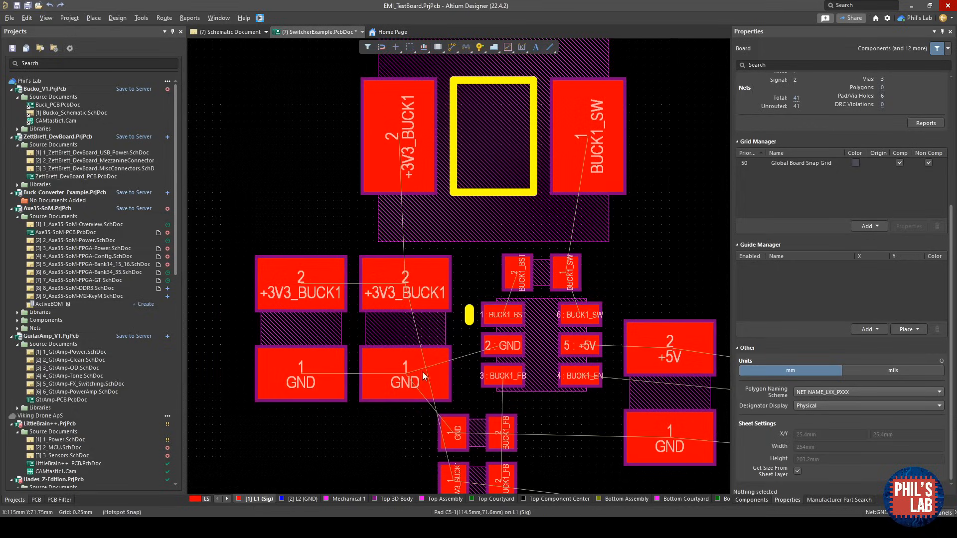
right_drag(423, 372, 430, 345)
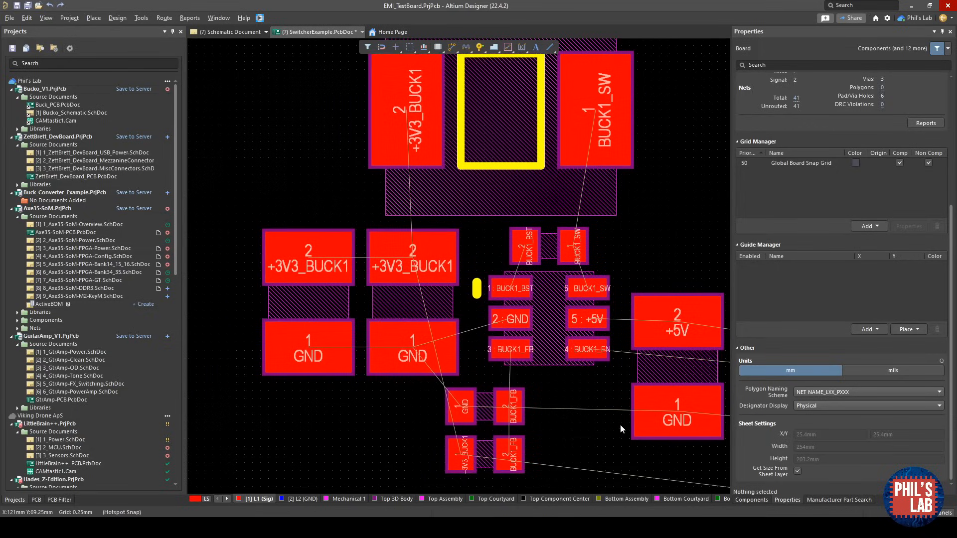
- Move R1 and JP3 together to the area below U1 and hide their designators
right_drag(620, 425, 534, 415)
ctrl+scroll(544, 379, down, 2)
drag(378, 369, 360, 368)
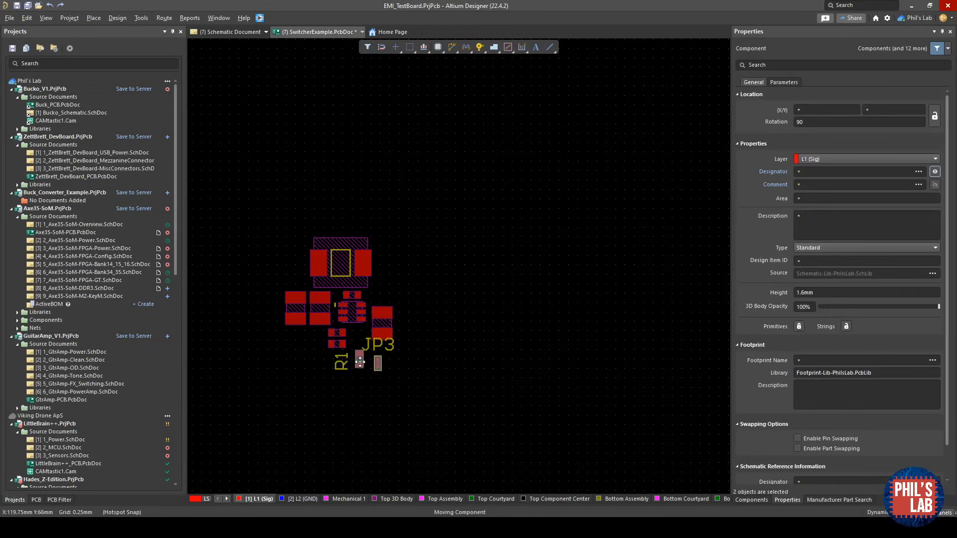
ctrl+scroll(360, 367, up, 4)
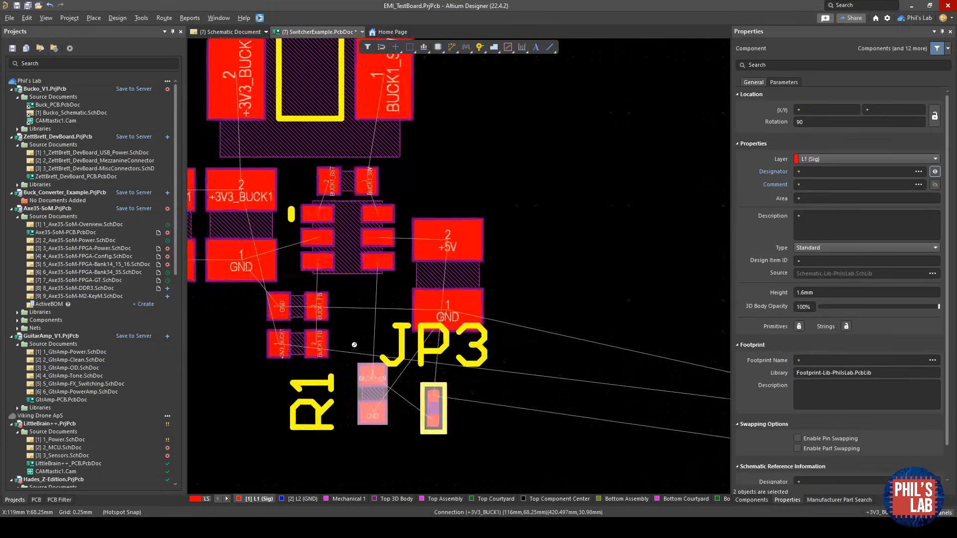
ctrl+scroll(354, 345, up, 1)
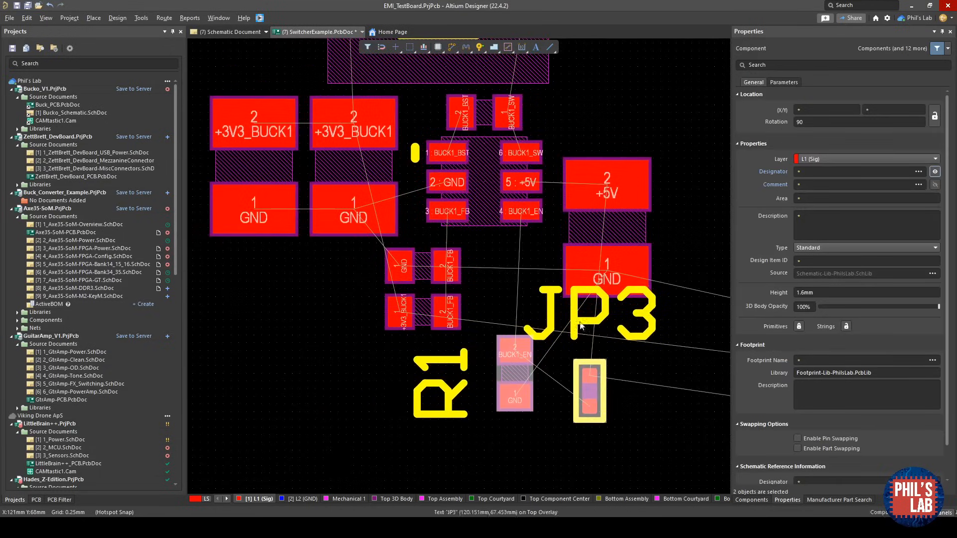
click(935, 172)
click(516, 286)
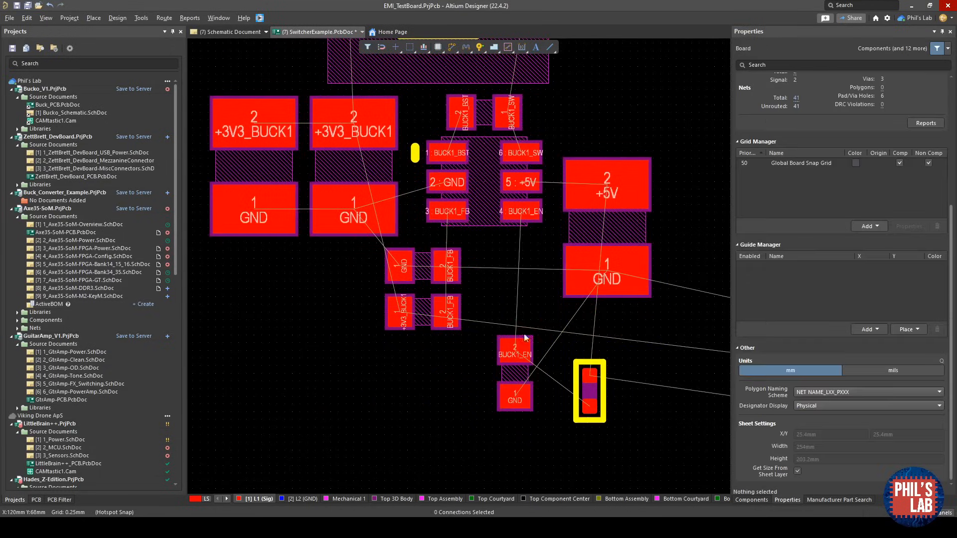
- Place R1 vertically below U1, beside the feedback resistors, with its BUCK1_EN pad under pin 4
ctrl+scroll(519, 371, down, 3)
drag(604, 353, 581, 474)
ctrl+scroll(551, 315, down, 3)
right_drag(551, 315, 538, 271)
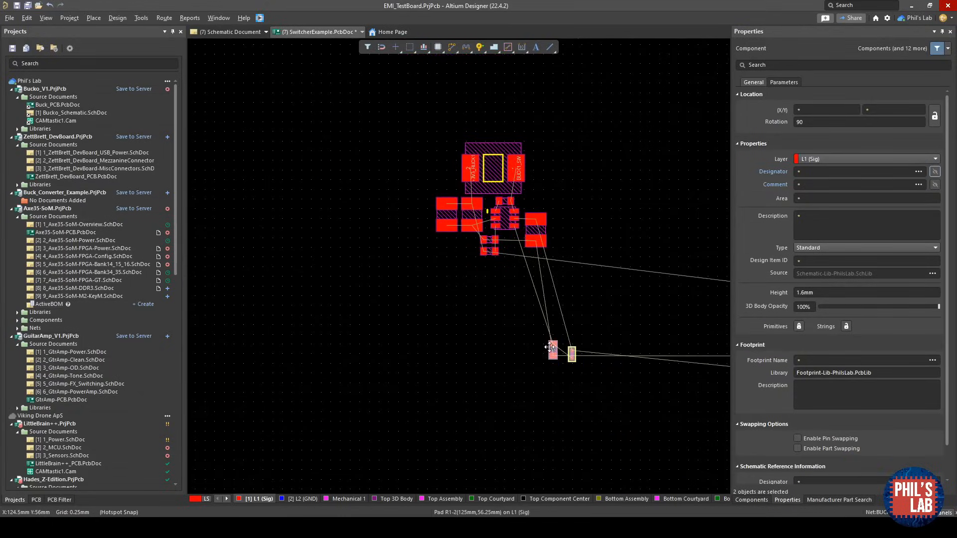
drag(549, 348, 526, 270)
click(515, 254)
ctrl+scroll(514, 245, up, 5)
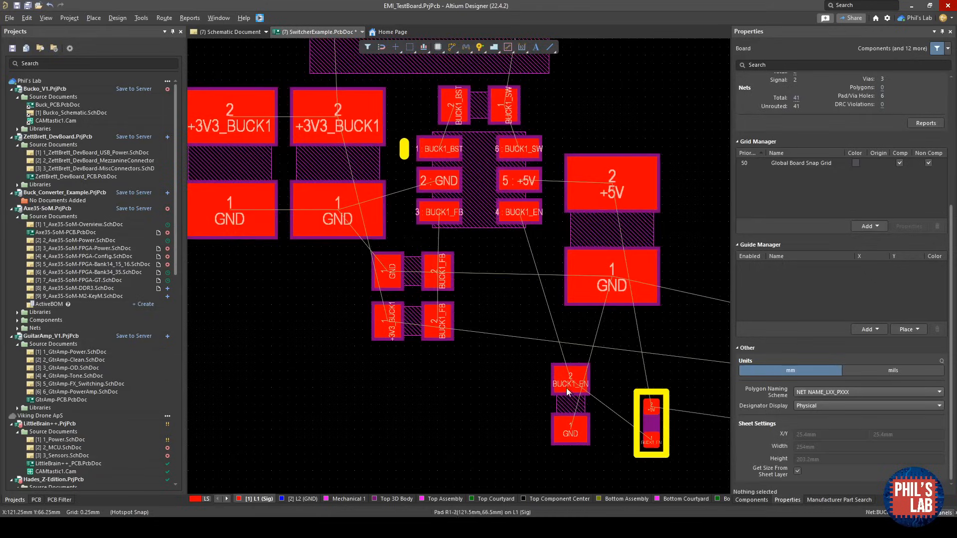
drag(568, 389, 518, 281)
- Rotate JP3 to horizontal and move it clear of the converter, down and to the right of input capacitor
drag(652, 424, 520, 405)
key(space)
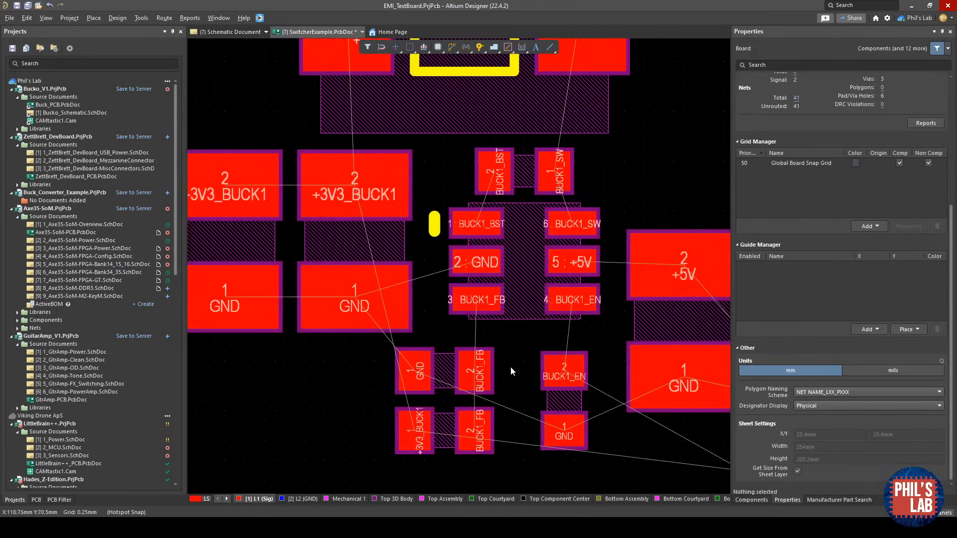
right_drag(576, 350, 350, 175)
ctrl+scroll(625, 361, down, 2)
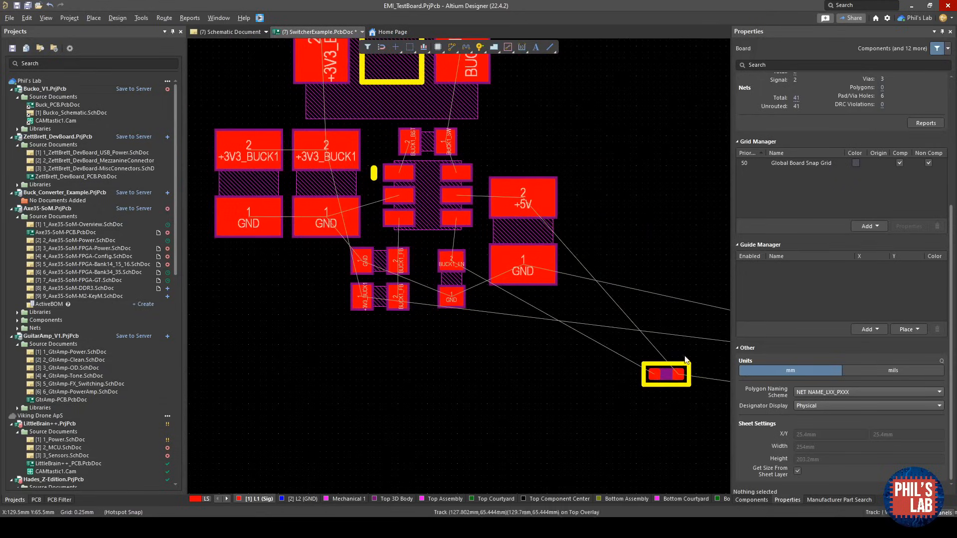
drag(686, 367, 614, 356)
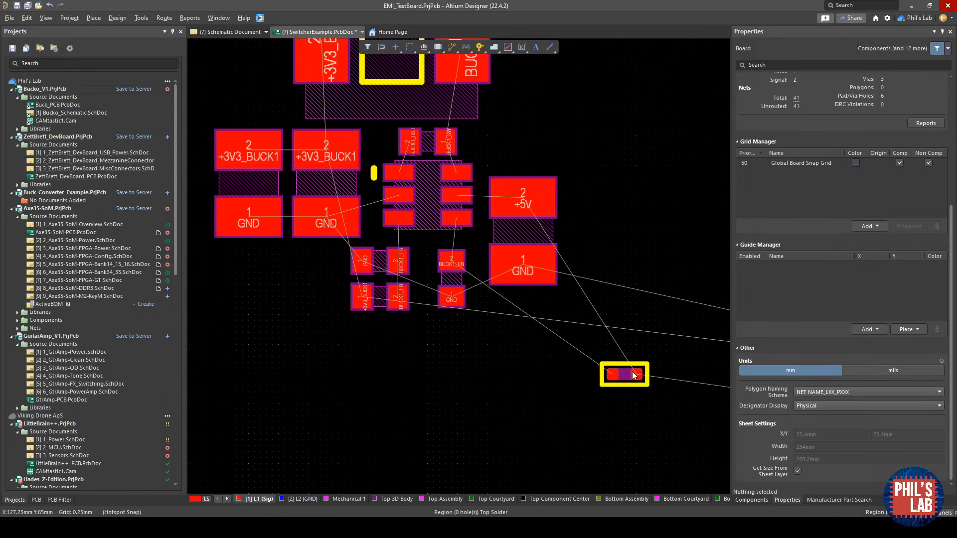
ctrl+scroll(628, 377, down, 3)
drag(623, 371, 667, 399)
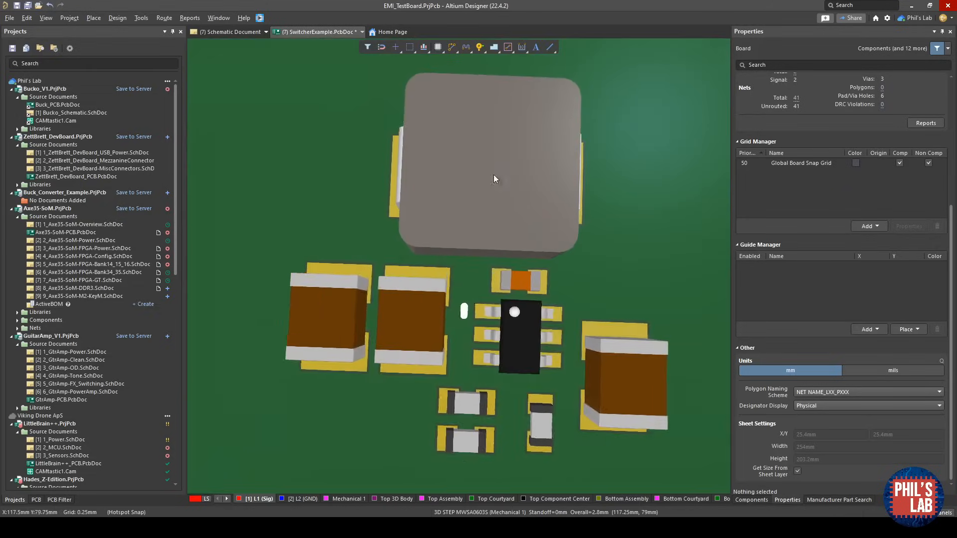
- Inspect the converter's component placement from several angles in 3D and return to the 2D layout
ctrl+scroll(504, 279, down, 2)
mouse_move(502, 274)
shift+right_down()
mouse_move(409, 246)
mouse_move(456, 273)
mouse_move(513, 287)
mouse_move(498, 272)
shift+right_up()
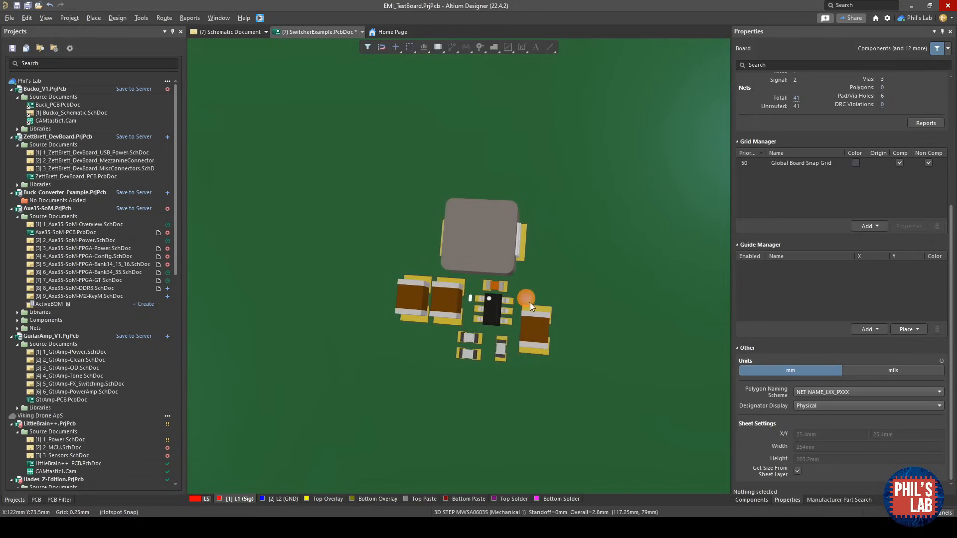
mouse_move(527, 302)
shift+right_down()
mouse_move(512, 314)
mouse_move(523, 304)
shift+right_up()
shift+right_drag(515, 348, 383, 395)
key(2)
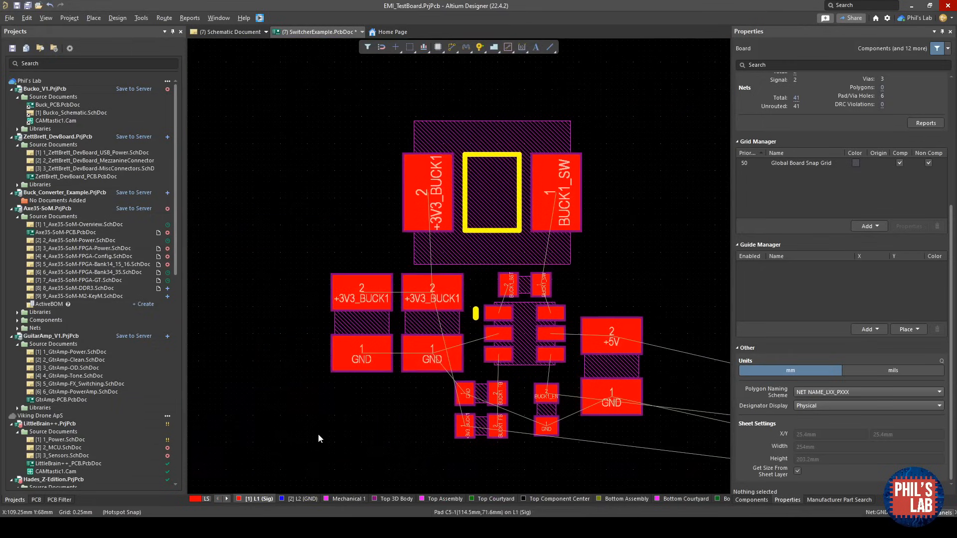
- Start a polygon pour on layer L2 (GND) and set the snap grid to 0.500 mm
click(303, 499)
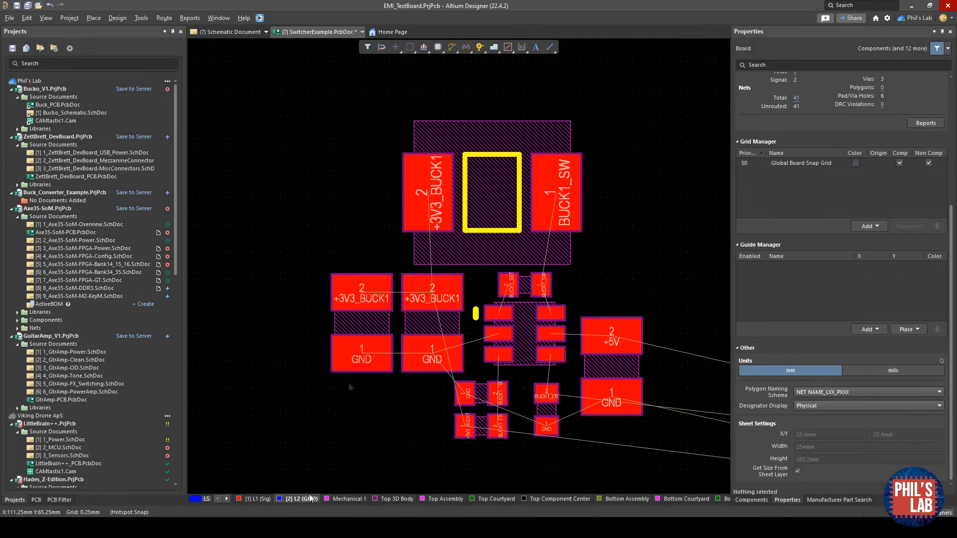
key(p)
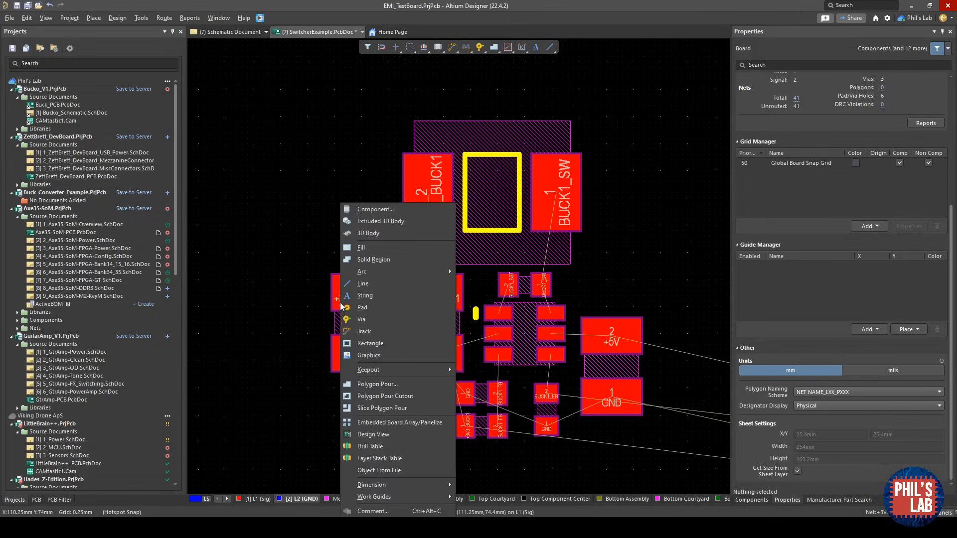
key(g)
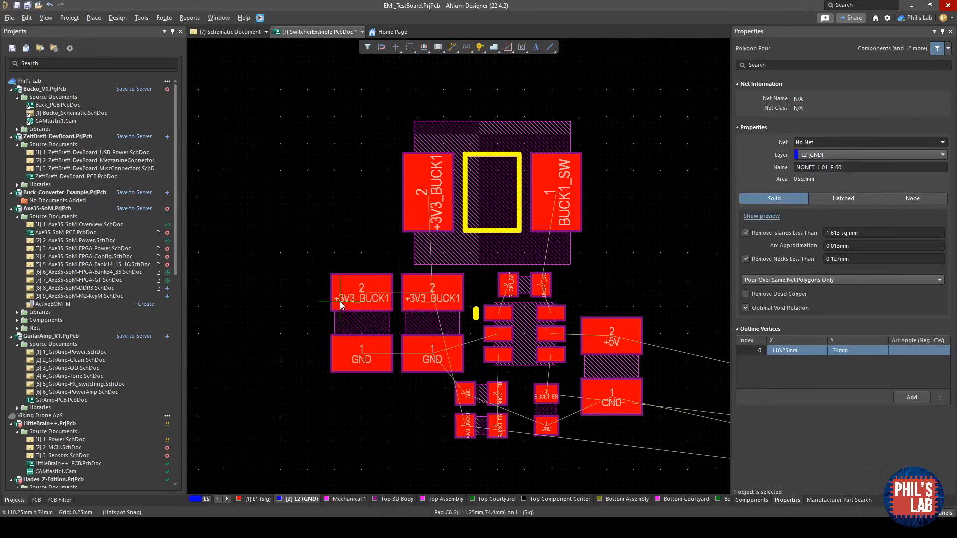
key(g)
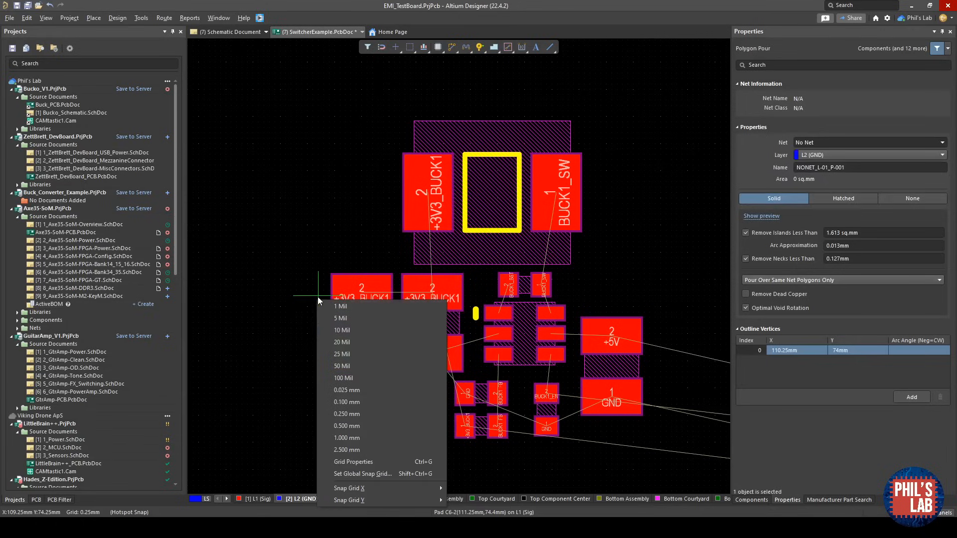
click(352, 425)
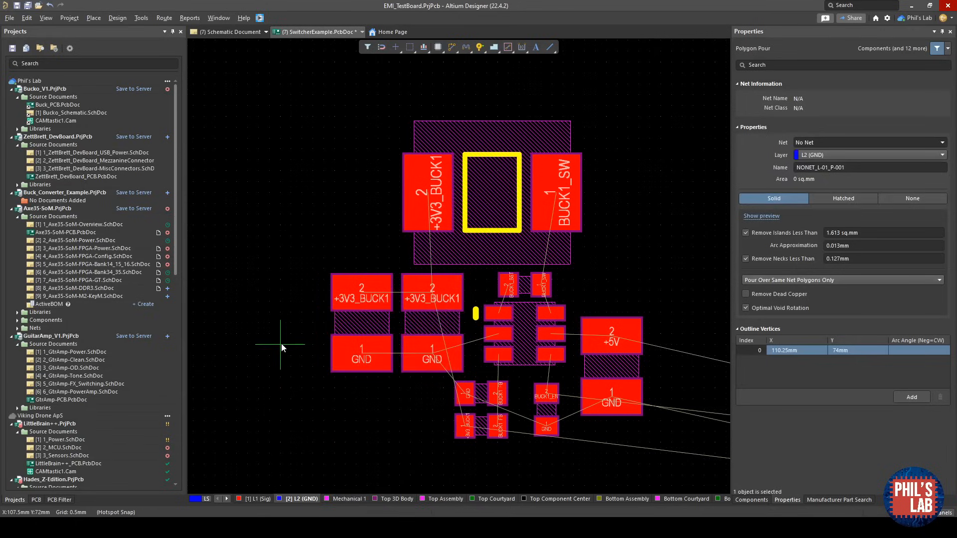
- Outline a solid, corner-chamfered polygon about 19.5 by 21 mm around the converter on L2 (GND) and pour it on the GND net
click(281, 343)
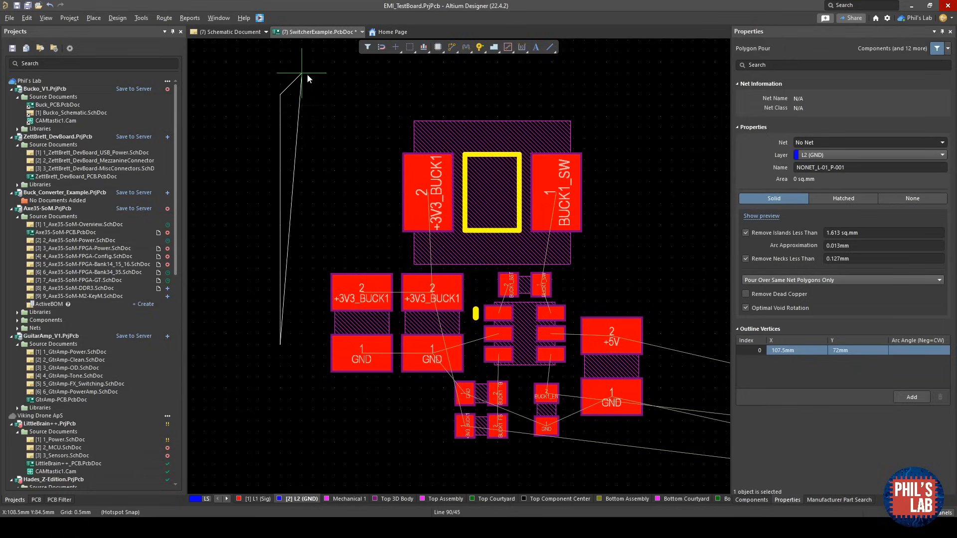
click(313, 63)
click(704, 84)
click(705, 182)
scroll(664, 474, down, 2)
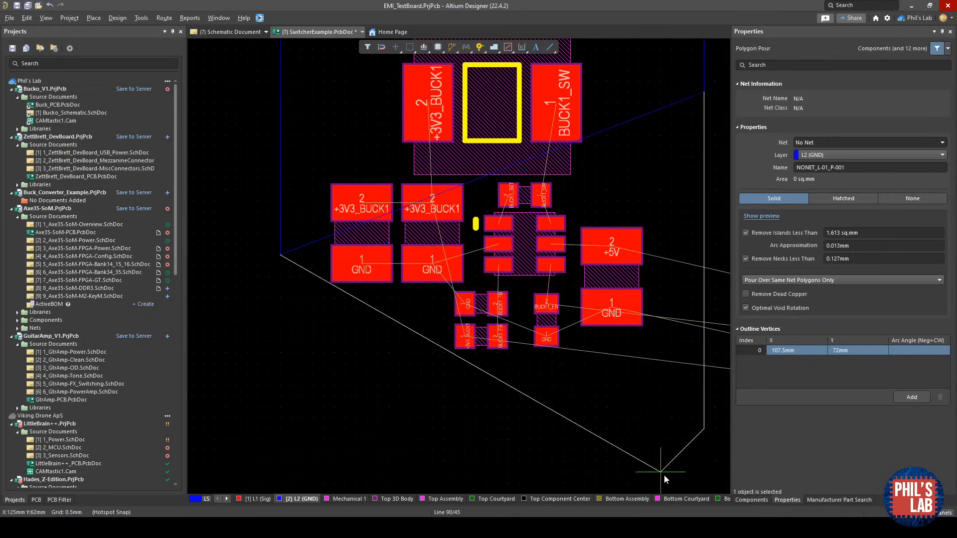
click(672, 429)
click(464, 429)
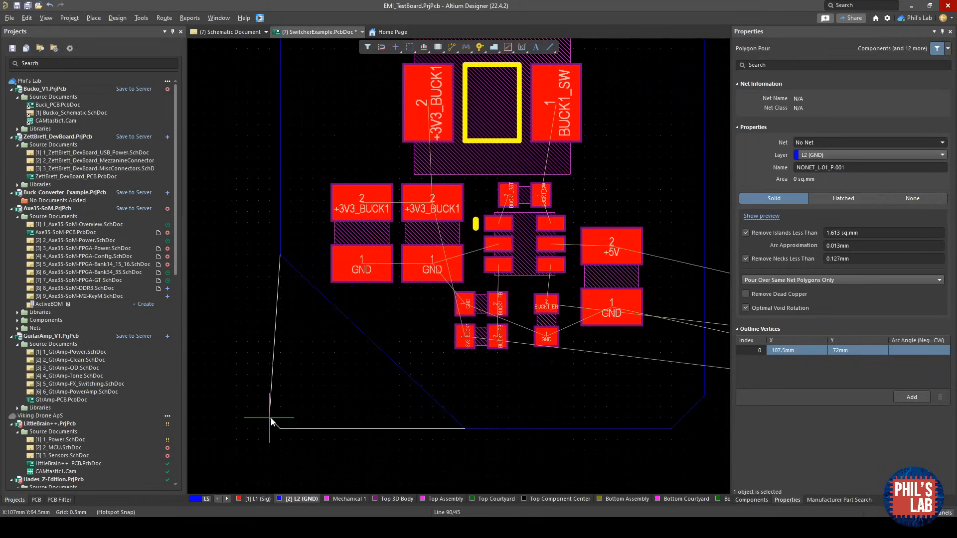
click(281, 257)
right_click(281, 257)
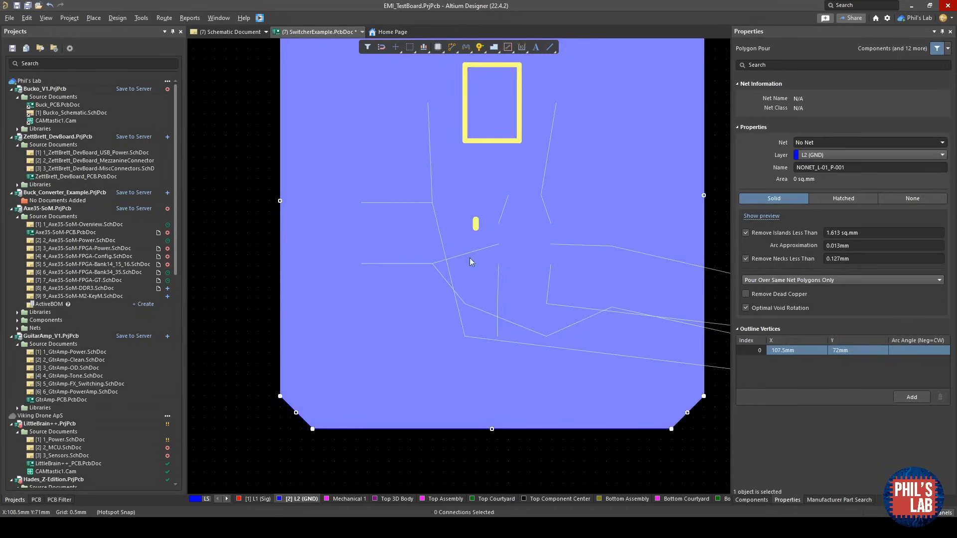
click(823, 197)
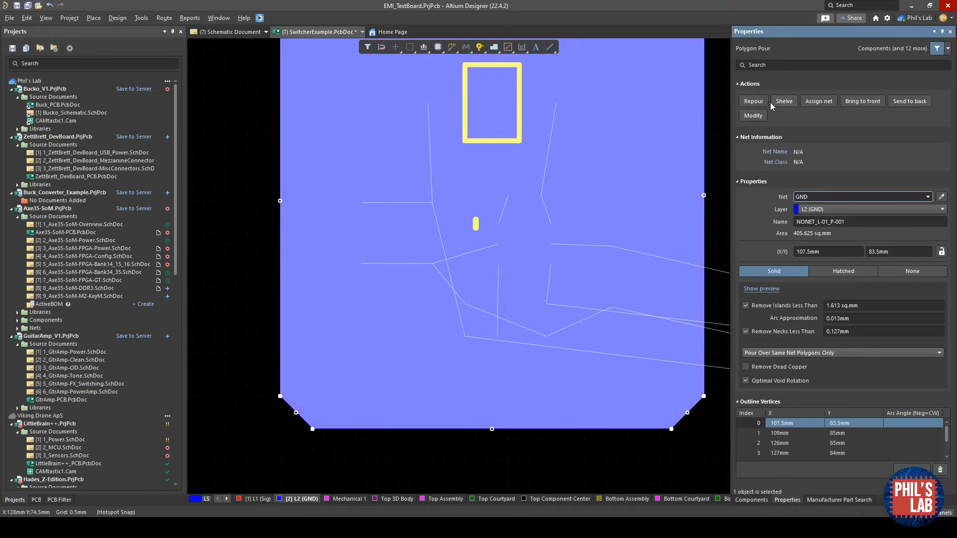
click(752, 102)
- Flip the board in 3D to examine the ground pour on its underside, and return to the 2D layout
key(3)
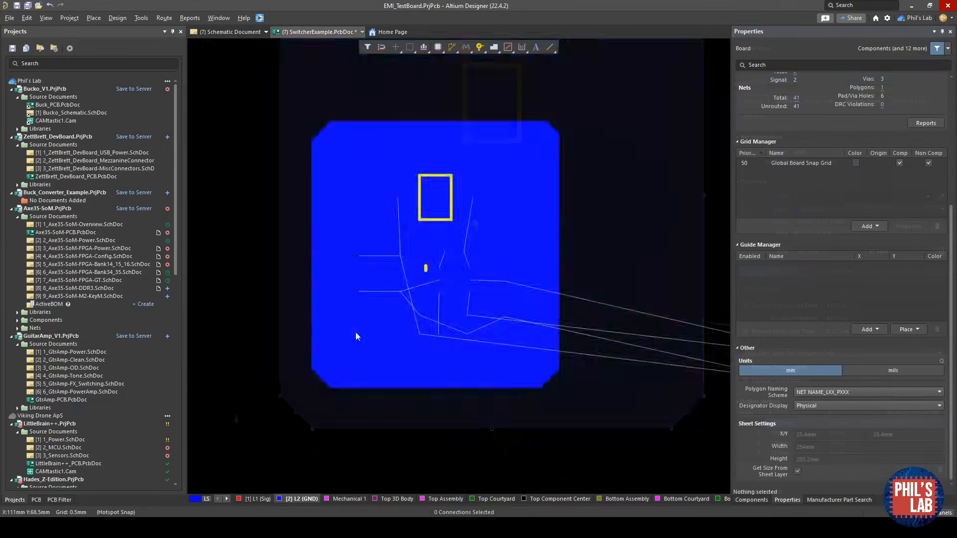
key(v)
key(b)
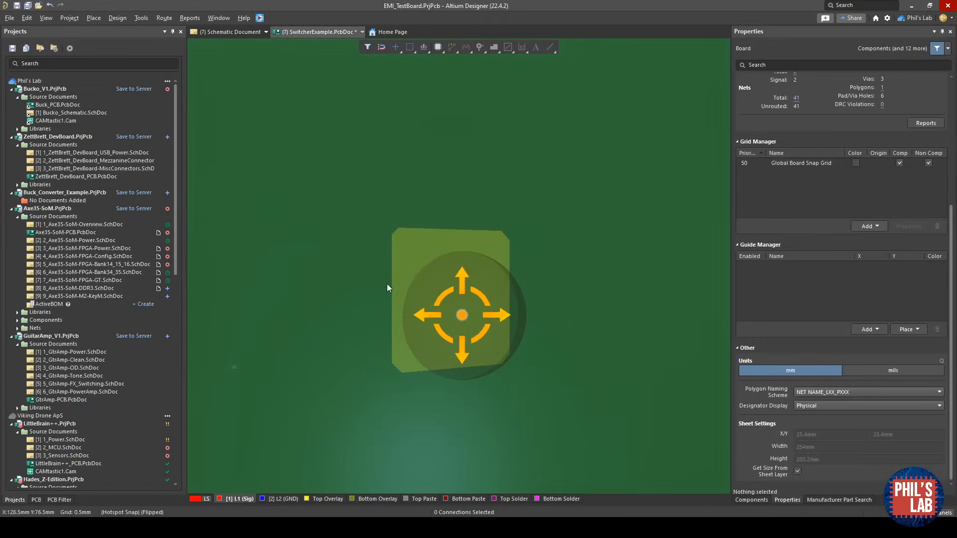
shift+right_drag(466, 264, 491, 451)
shift+right_drag(527, 370, 473, 314)
ctrl+scroll(473, 302, up, 3)
key(2)
- Hide layer L2 (GND) so that only the L1 (Sig) copper is shown
click(305, 500)
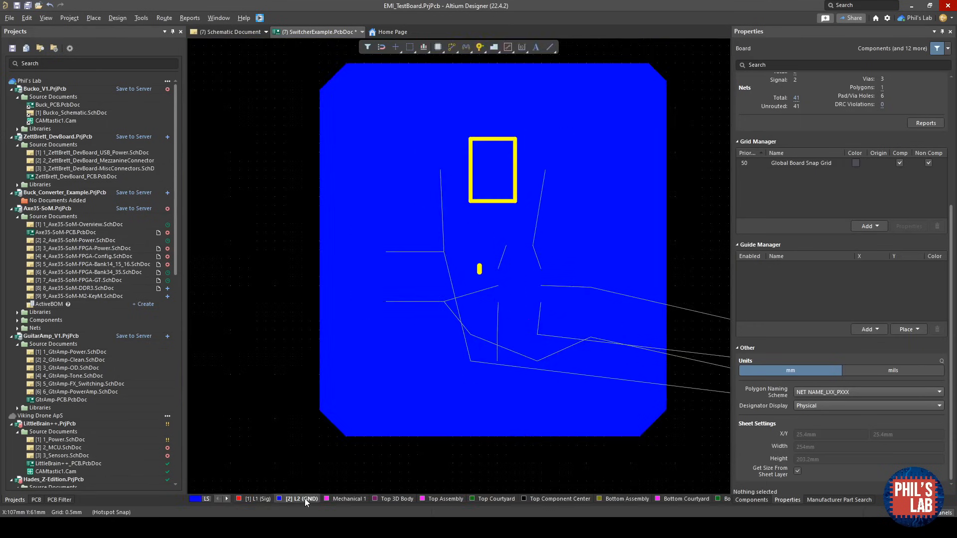
right_click(304, 499)
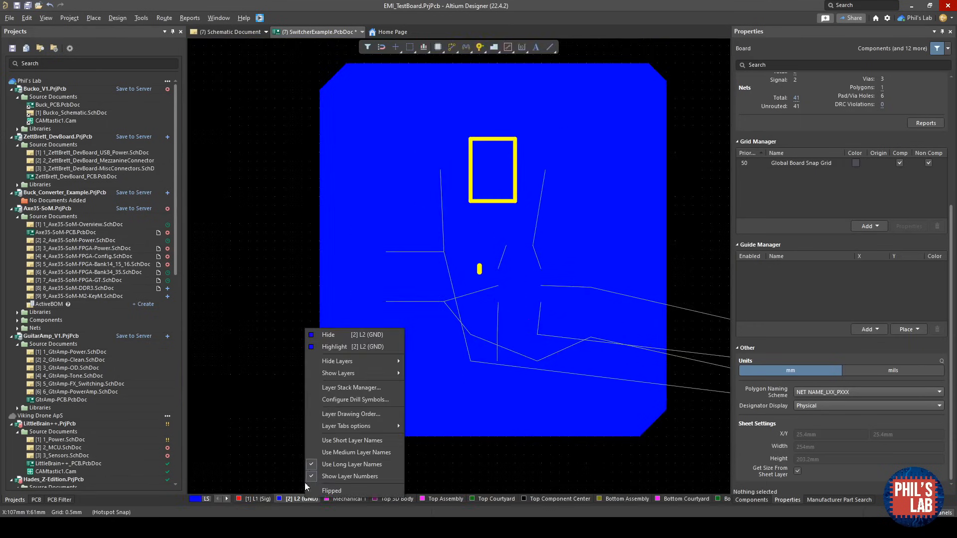
click(336, 336)
right_drag(526, 284, 502, 318)
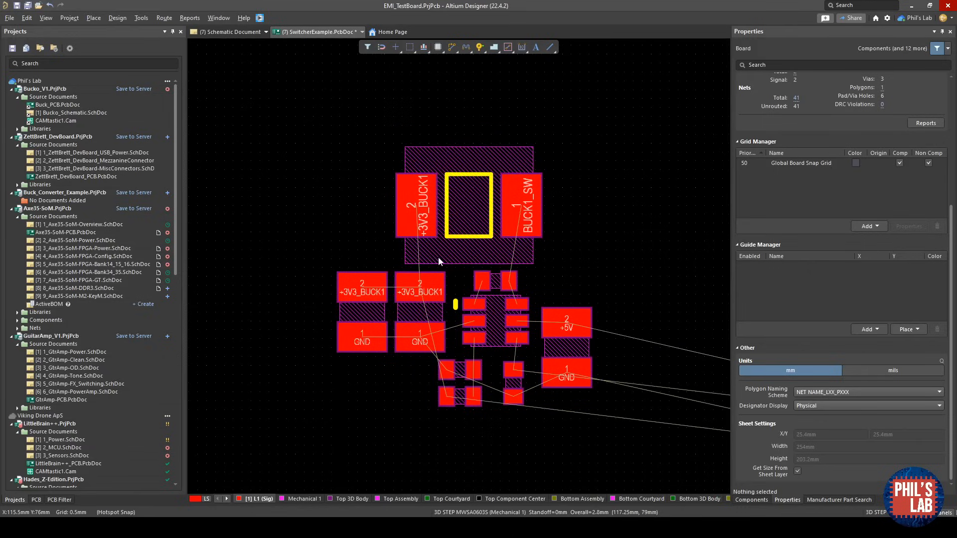
- Start a polygon pour on layer L1 (Sig) and set the snap grid to 0.250 mm
ctrl+scroll(519, 331, up, 4)
right_drag(391, 332, 488, 399)
key(p)
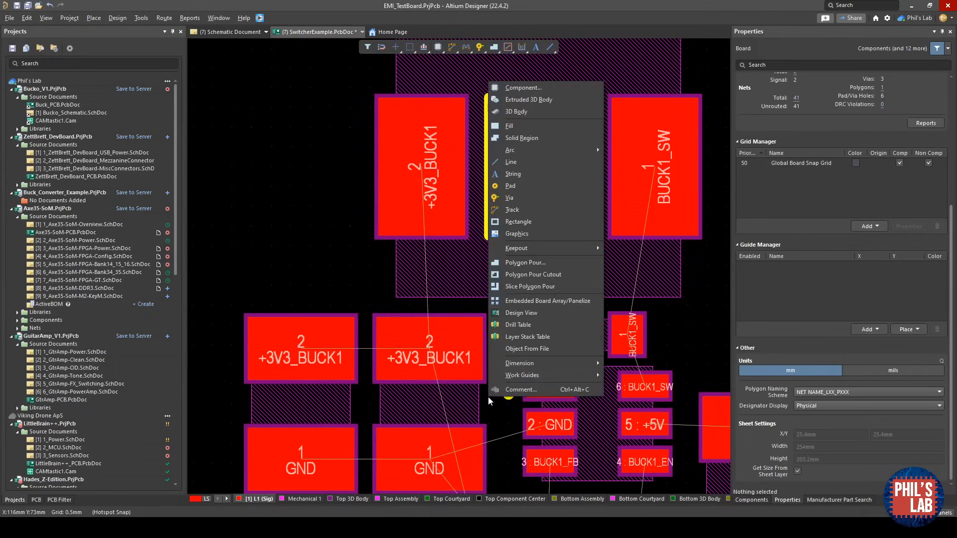
key(g)
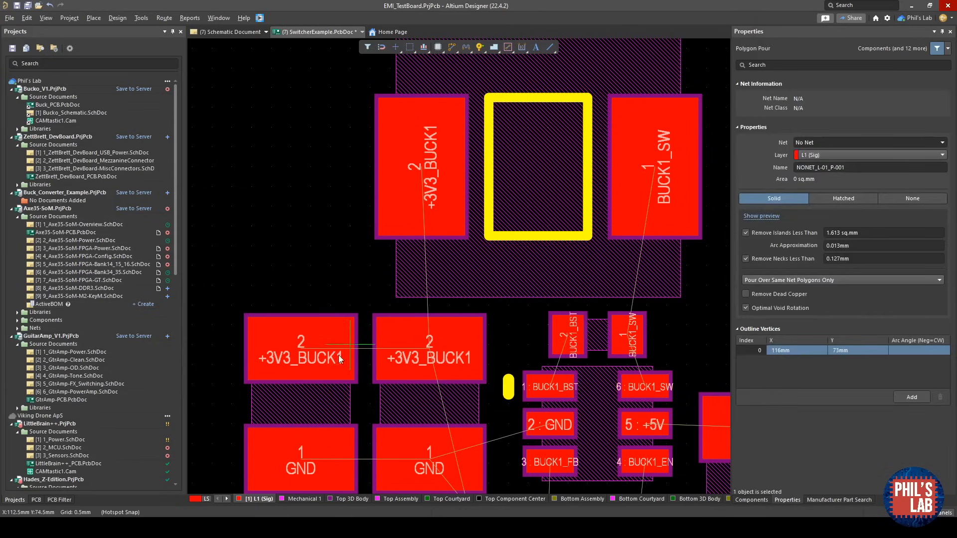
key(g)
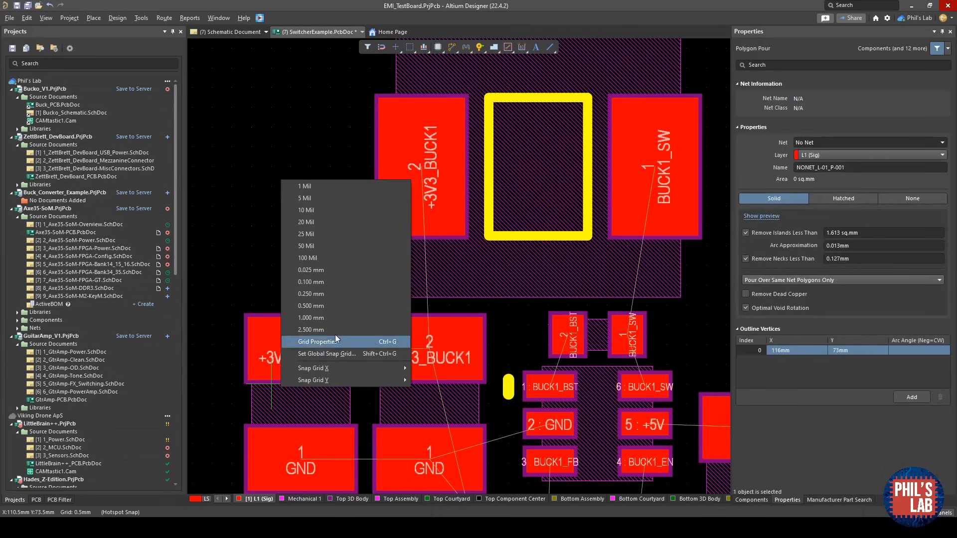
click(336, 289)
- Outline a solid, corner-chamfered polygon of about 33 sq mm around the inductor's and both output capacitors' +3V3_BUCK1 pads and pour it on that net
click(272, 394)
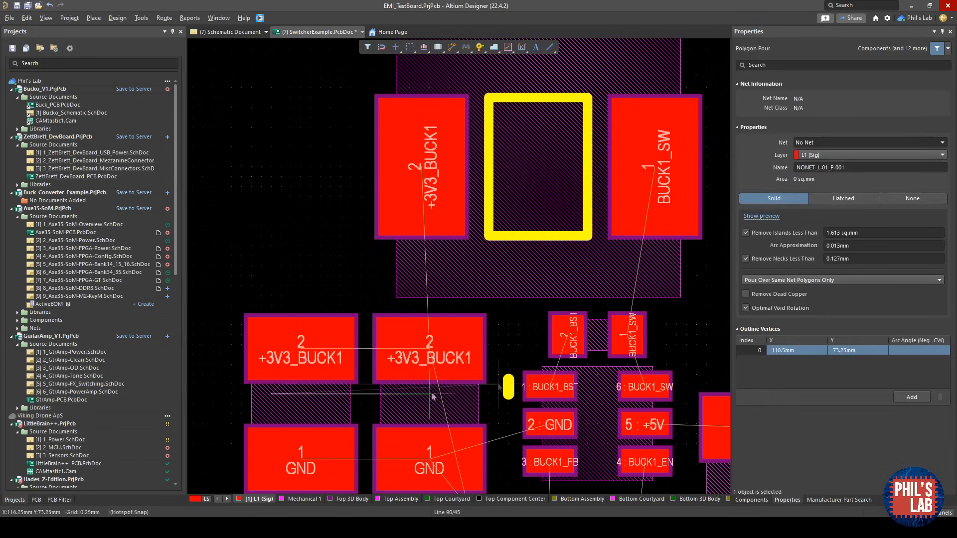
key(space)
click(478, 296)
click(479, 246)
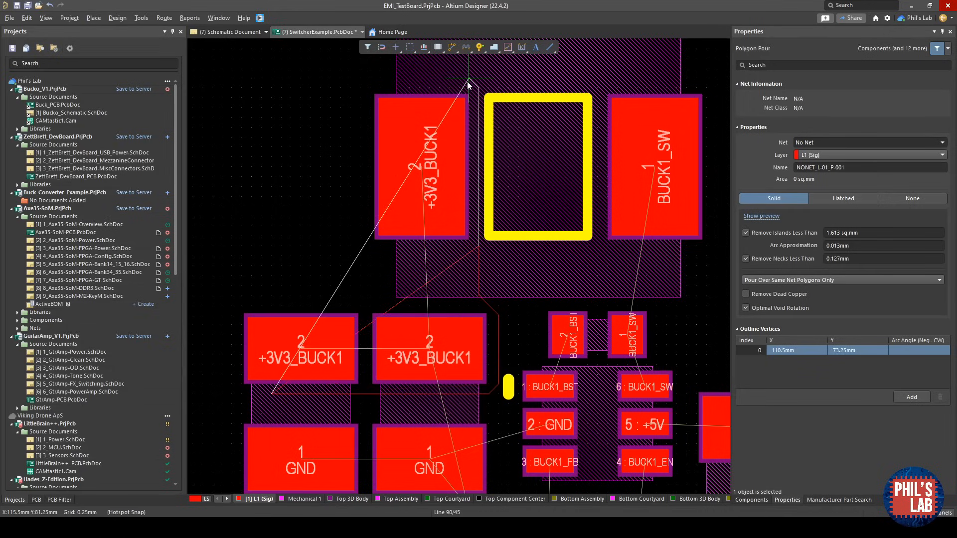
key(space)
click(367, 94)
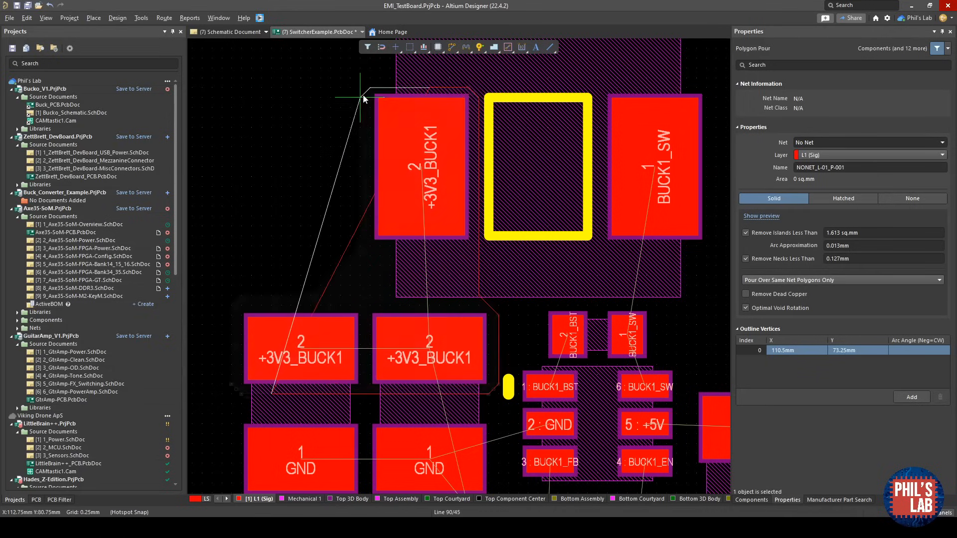
right_click(367, 94)
click(513, 324)
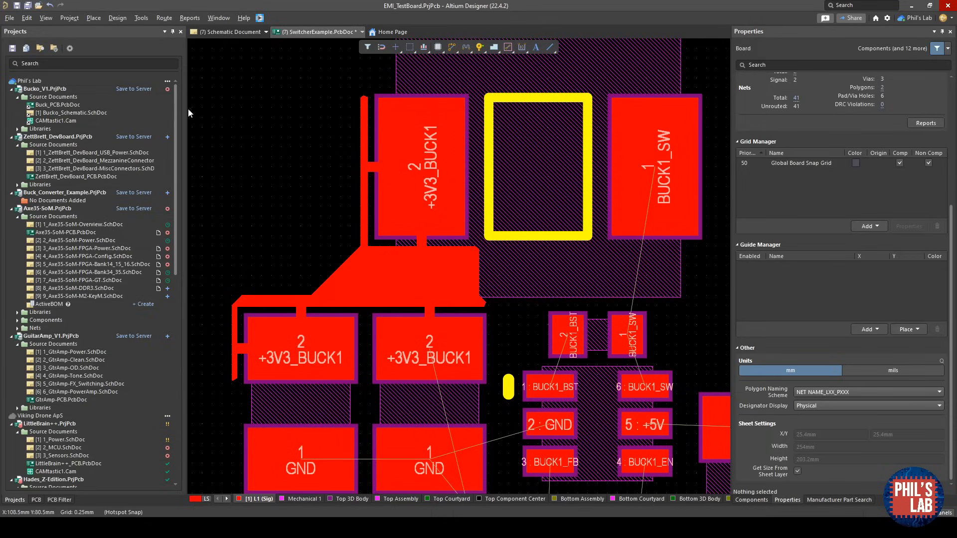
- Set the PolygonConnect design rule to direct connection and repour the +3V3_BUCK1 polygon
click(113, 19)
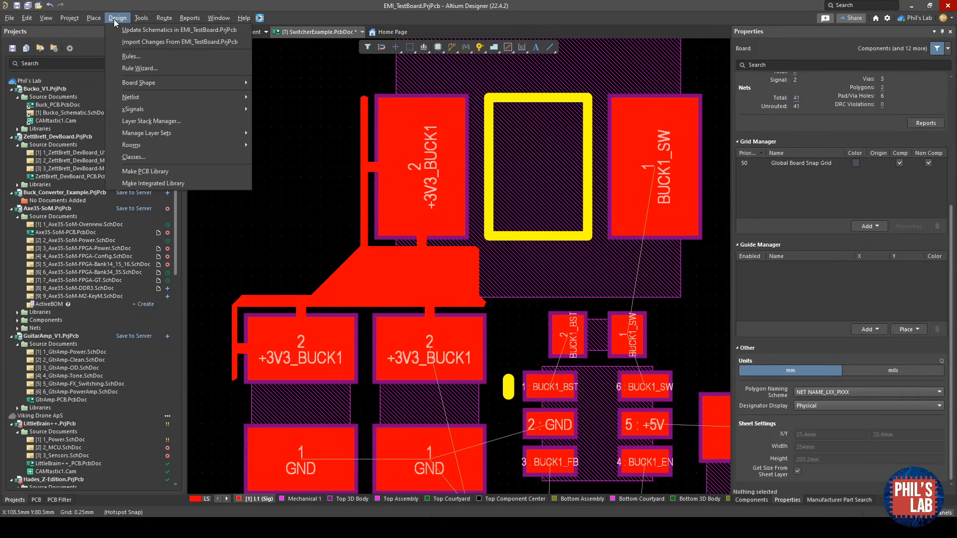
click(123, 53)
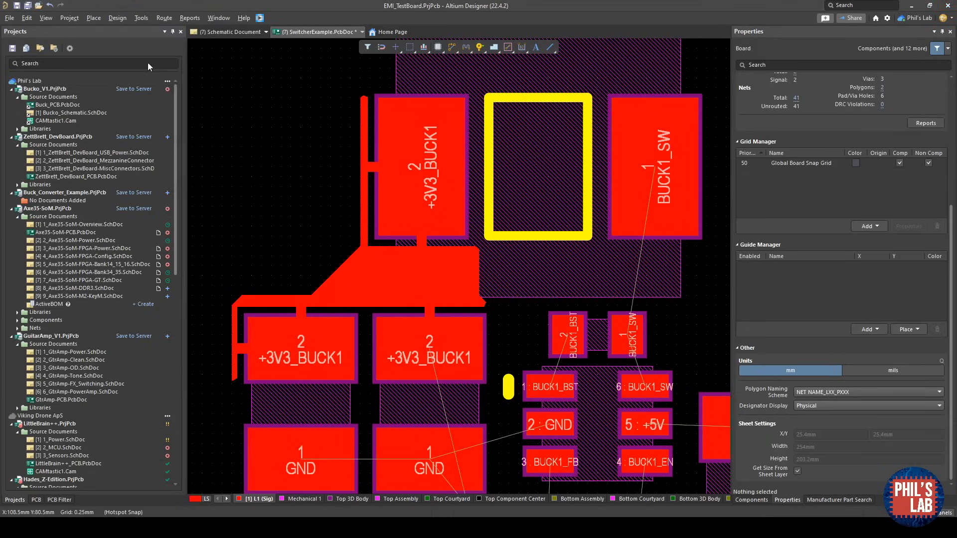
click(412, 348)
click(565, 263)
click(564, 280)
click(762, 458)
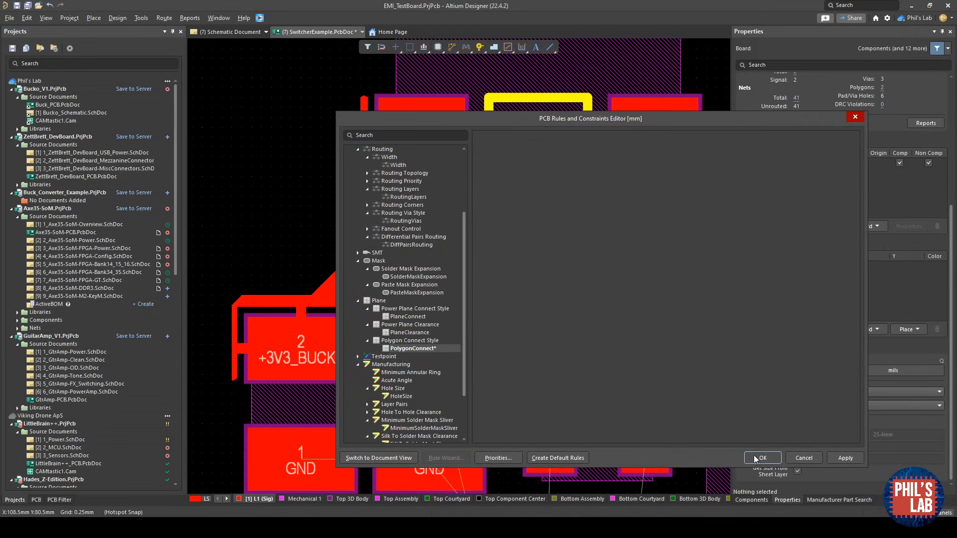
click(330, 287)
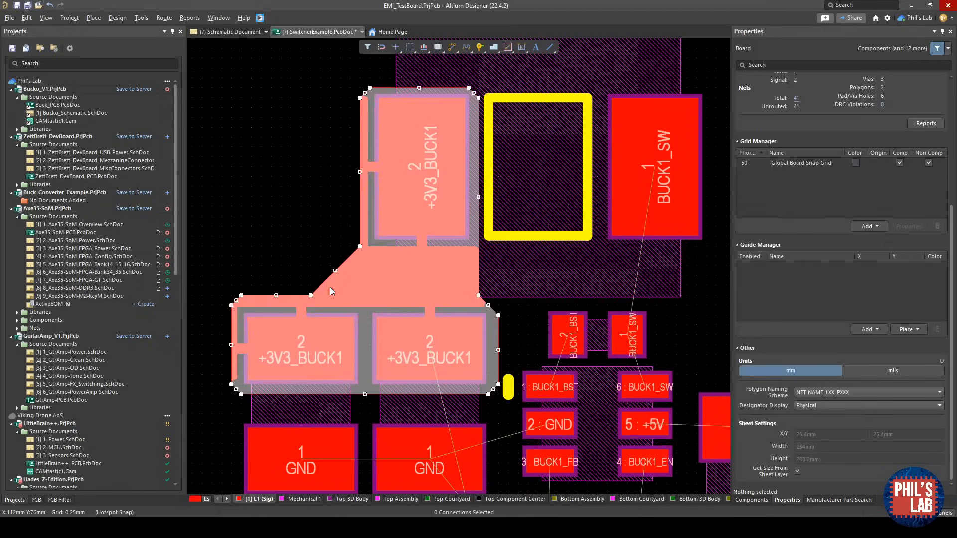
click(754, 101)
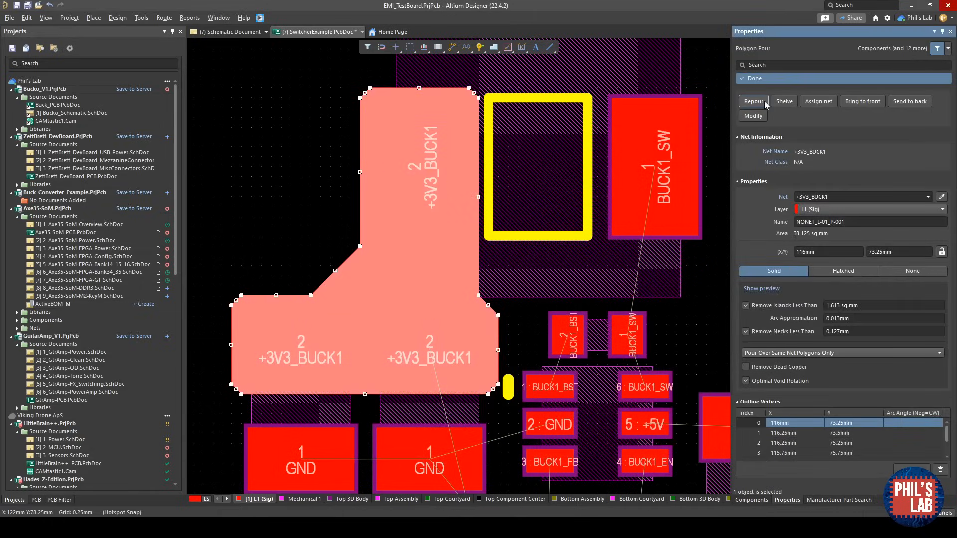
key(Escape)
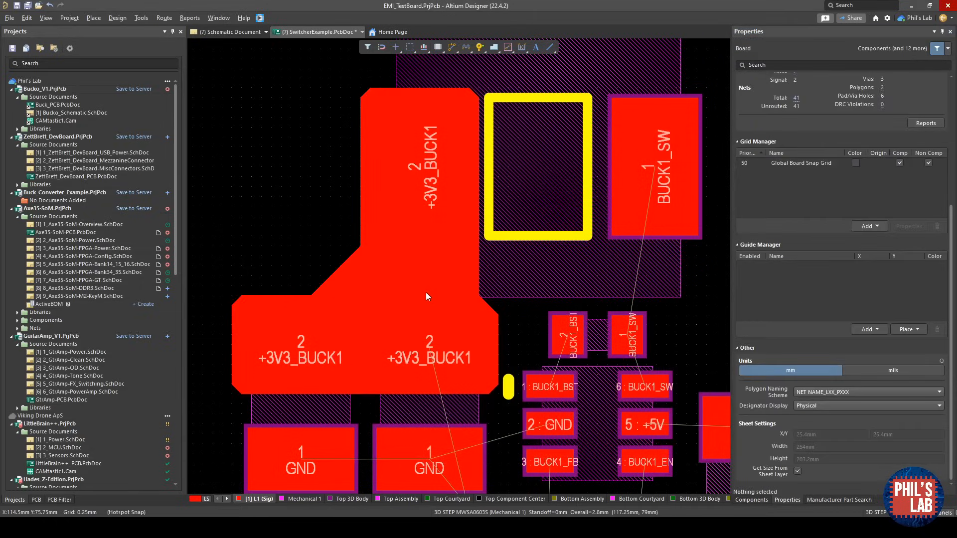
- Examine the +3V3_BUCK1 pour, the inductor and the neighbouring parts from several angles in 3D, and return to the 2D layout
click(349, 283)
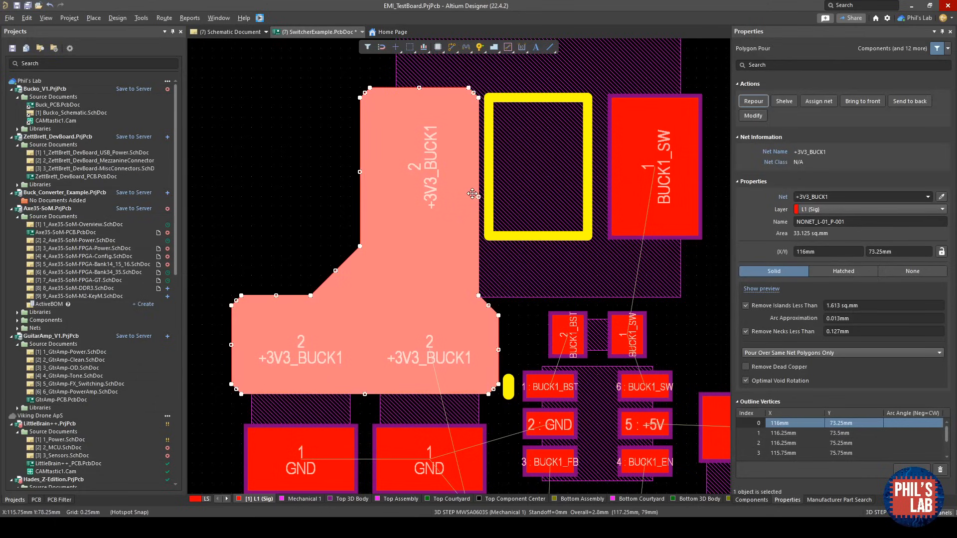
key(3)
shift+right_drag(474, 273, 407, 354)
shift+right_drag(483, 297, 461, 327)
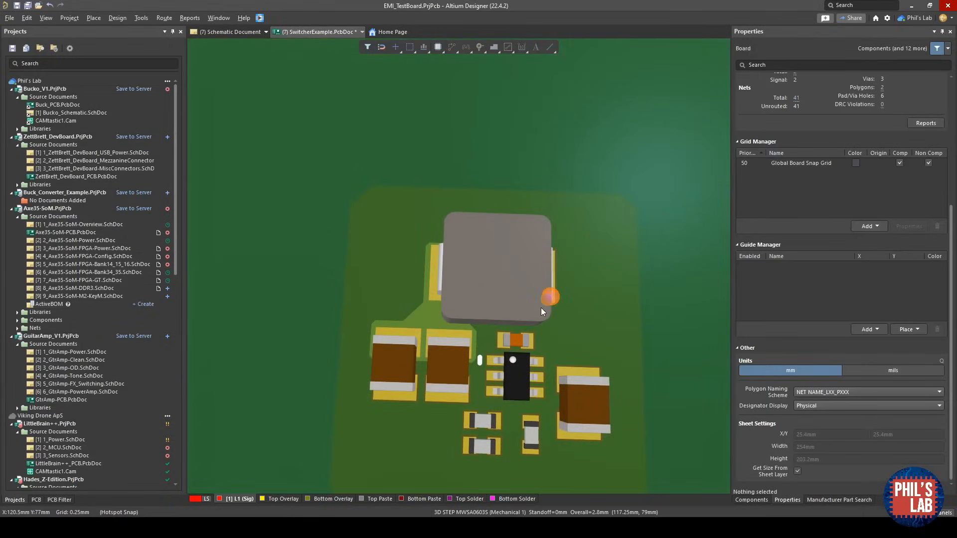
shift+right_drag(426, 300, 522, 284)
right_drag(514, 346, 417, 309)
ctrl+scroll(457, 330, up, 2)
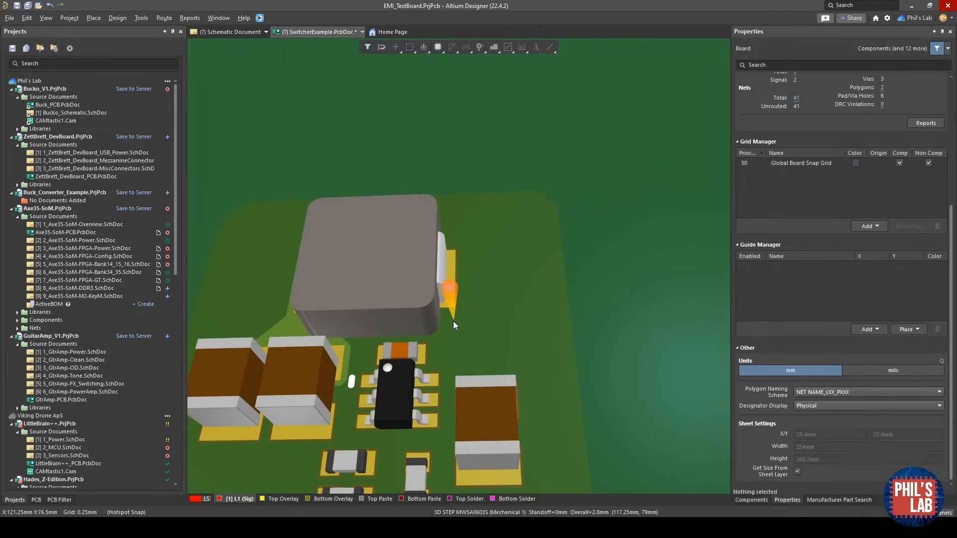
shift+right_drag(435, 330, 501, 285)
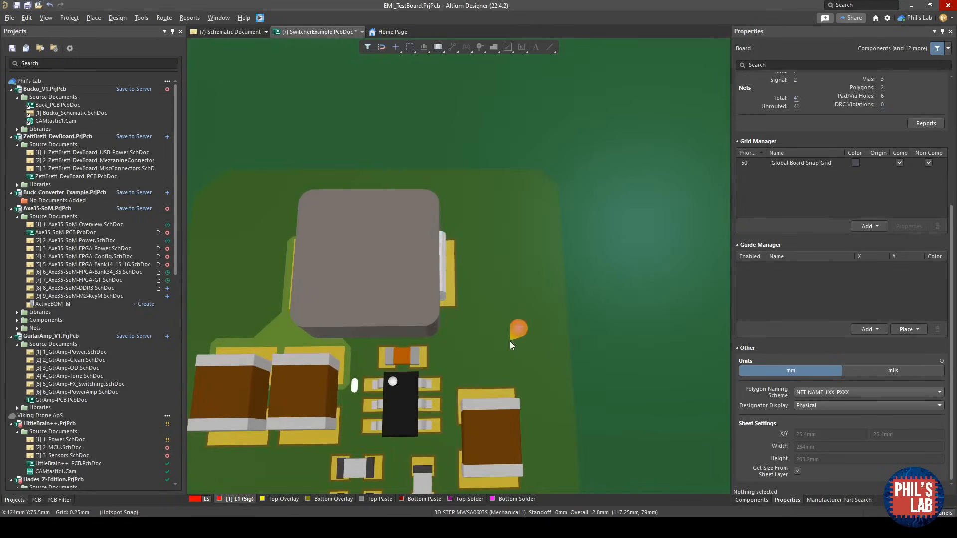
key(shift)
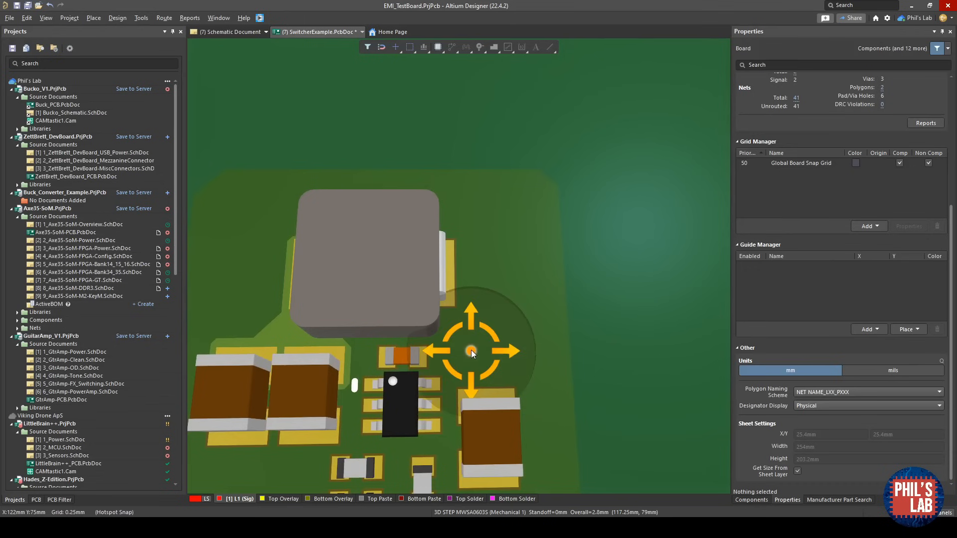
shift+right_drag(471, 350, 542, 311)
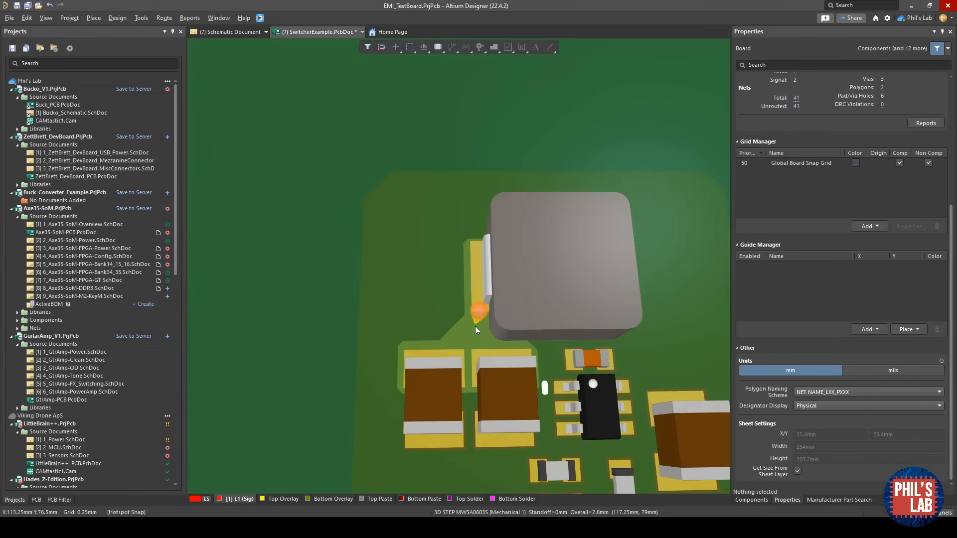
key(2)
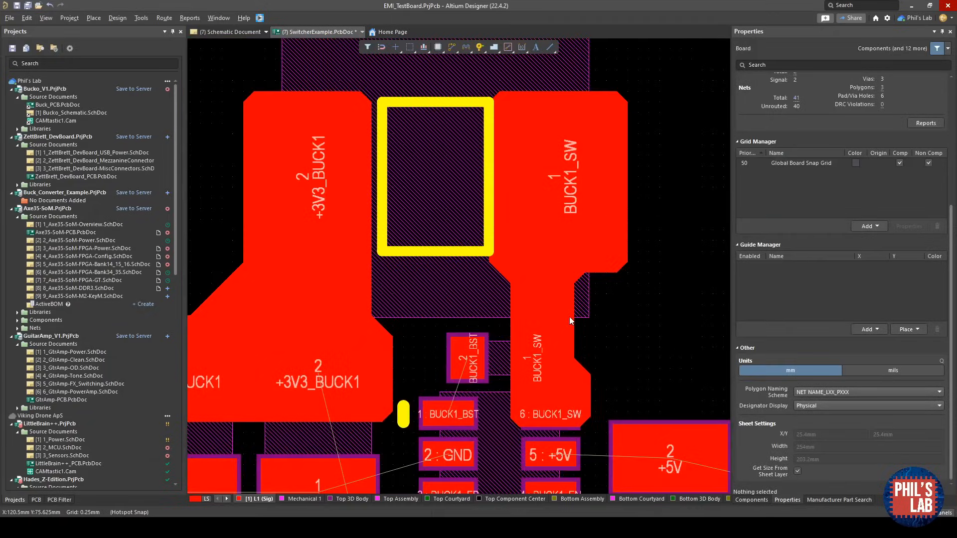
- Examine the BUCK1_SW pour beside the inductor in 3D and return to the 2D layout
key(3)
shift+right_drag(554, 269, 674, 349)
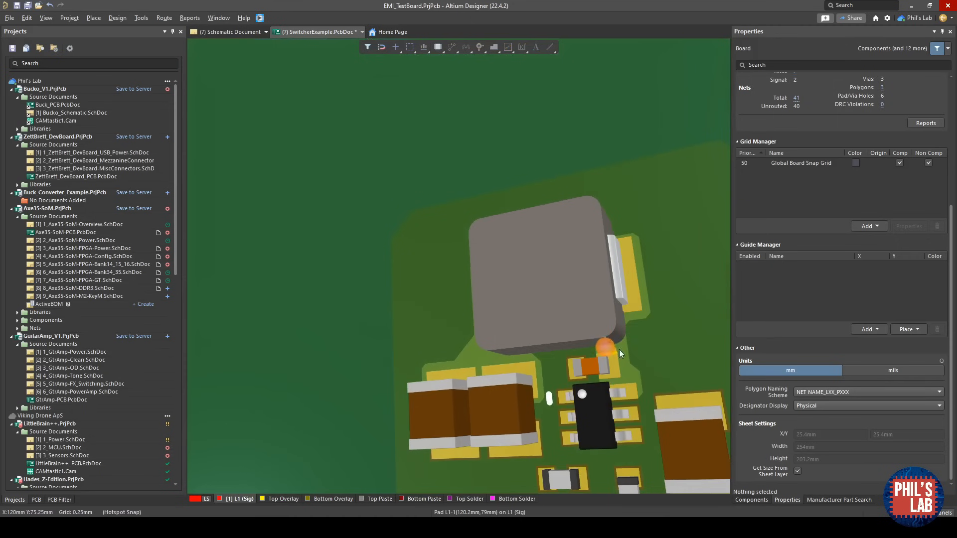
key(0)
key(2)
- Route a wide BUCK1_BST trace on L1 (Sig) between U1 pin 1 and pad 2 of capacitor C4
key(ctrl+w)
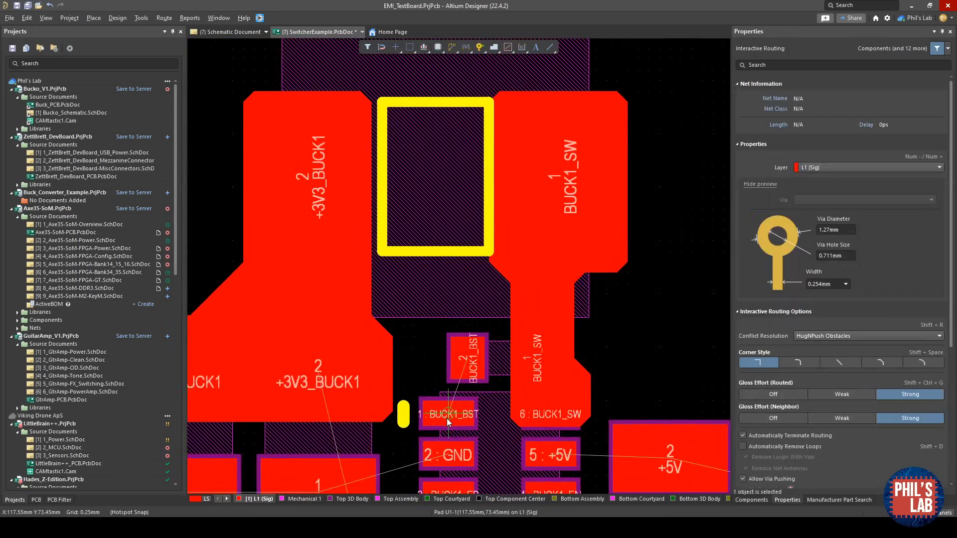
key(Escape)
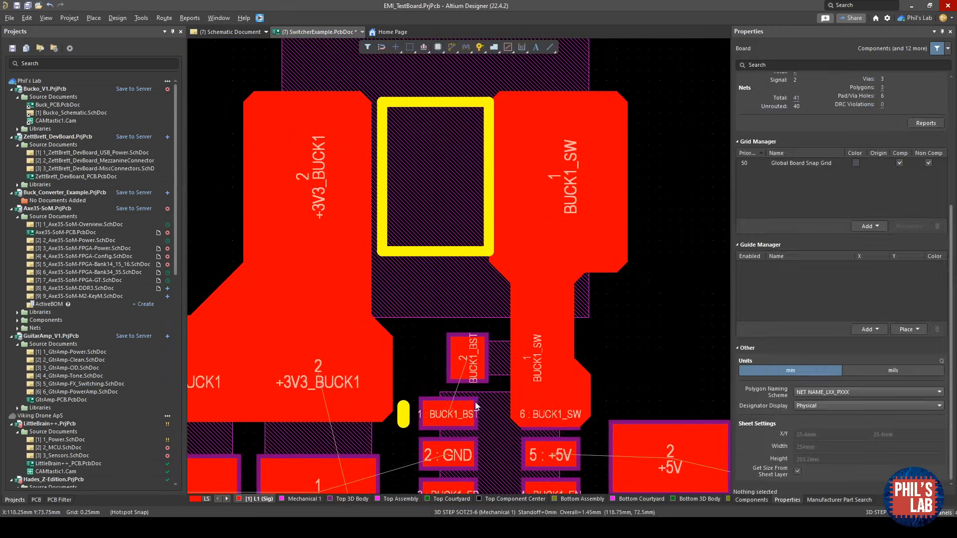
ctrl+scroll(451, 416, up, 2)
key(ctrl+w)
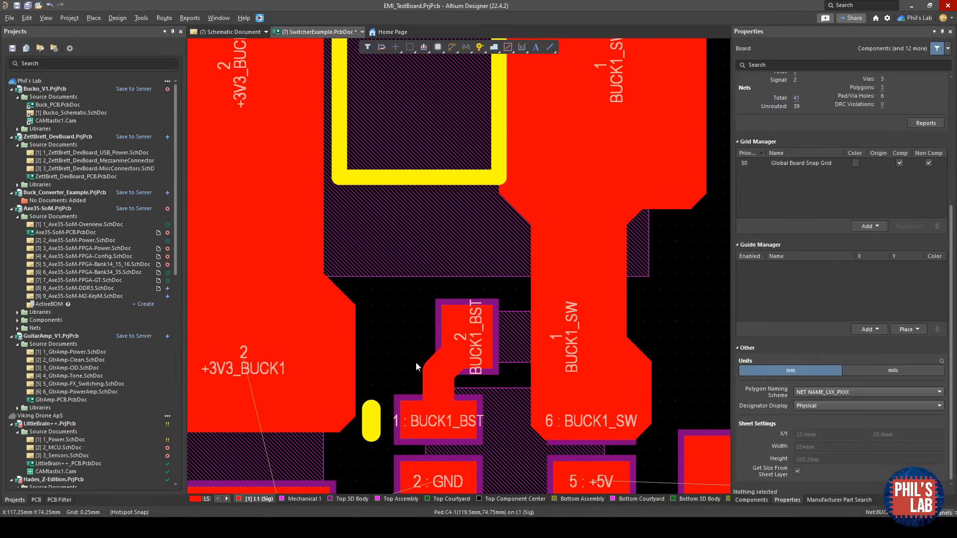
- Unlock the primitives of capacitor C4 and enable an individual thermal relief setting on its BUCK1_SW pad
right_drag(534, 372, 511, 373)
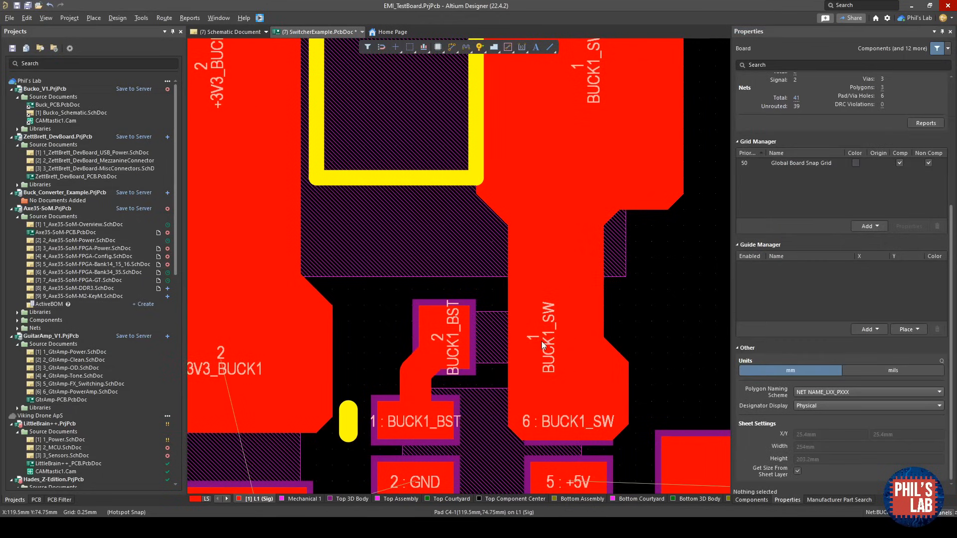
click(532, 330)
right_drag(531, 324, 495, 330)
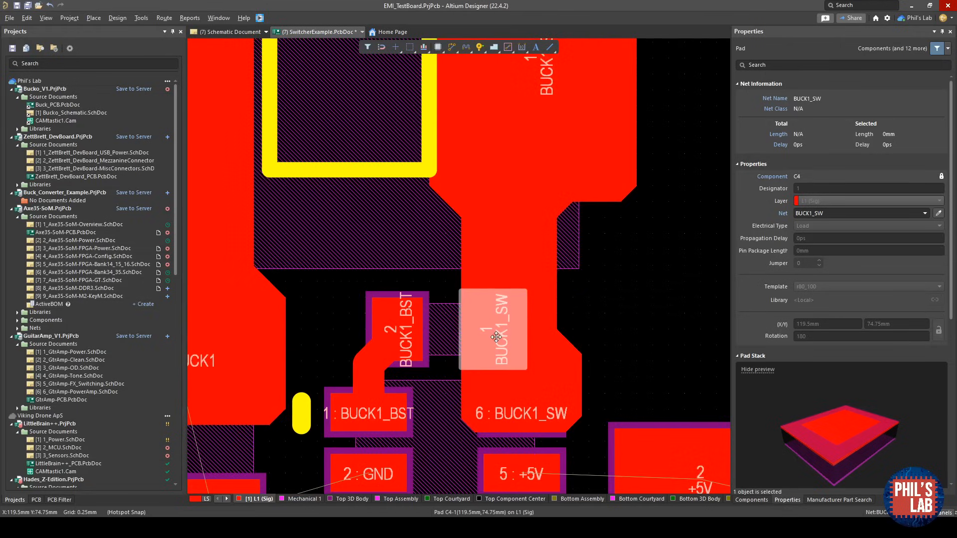
scroll(800, 322, down, 4)
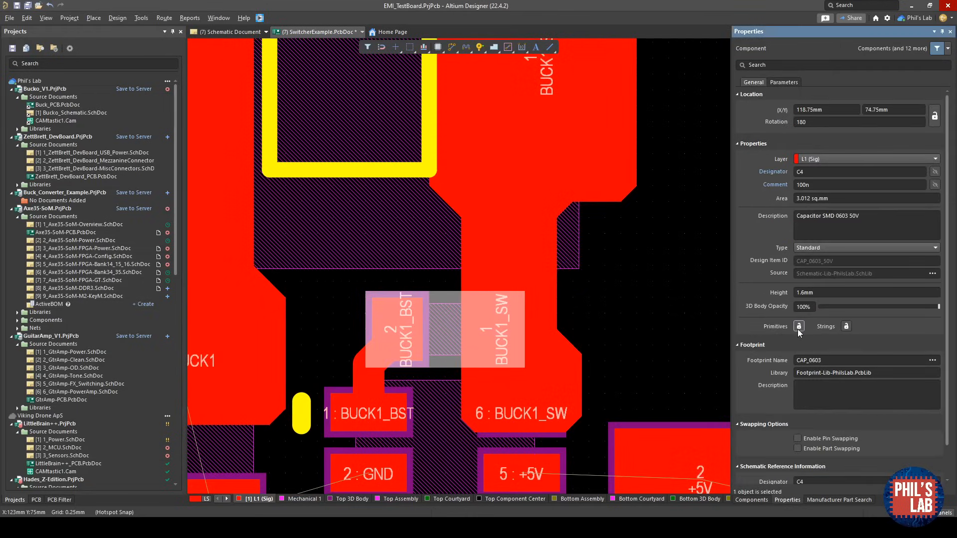
click(531, 315)
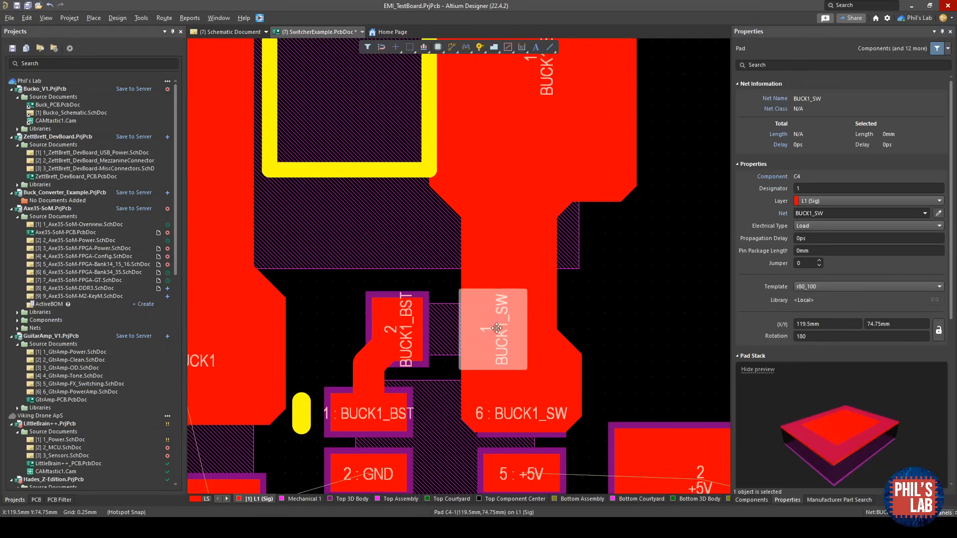
scroll(841, 345, down, 3)
click(797, 391)
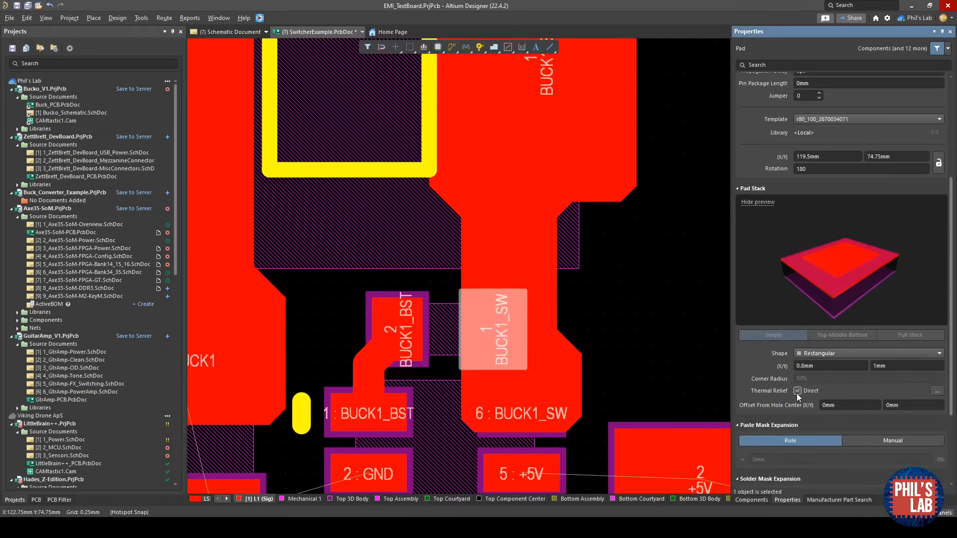
- Give C4's BUCK1_SW pad the Relief Connect style with a 0.3 mm conductor width and repour the BUCK1_SW polygon
click(937, 391)
click(358, 233)
click(356, 246)
click(408, 270)
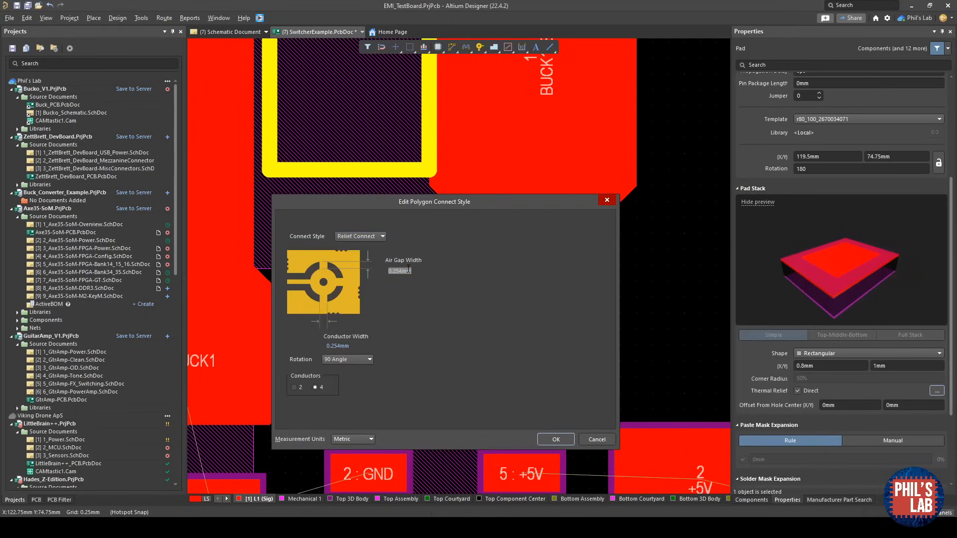
click(345, 345)
text(.3)
click(556, 440)
click(543, 311)
click(652, 262)
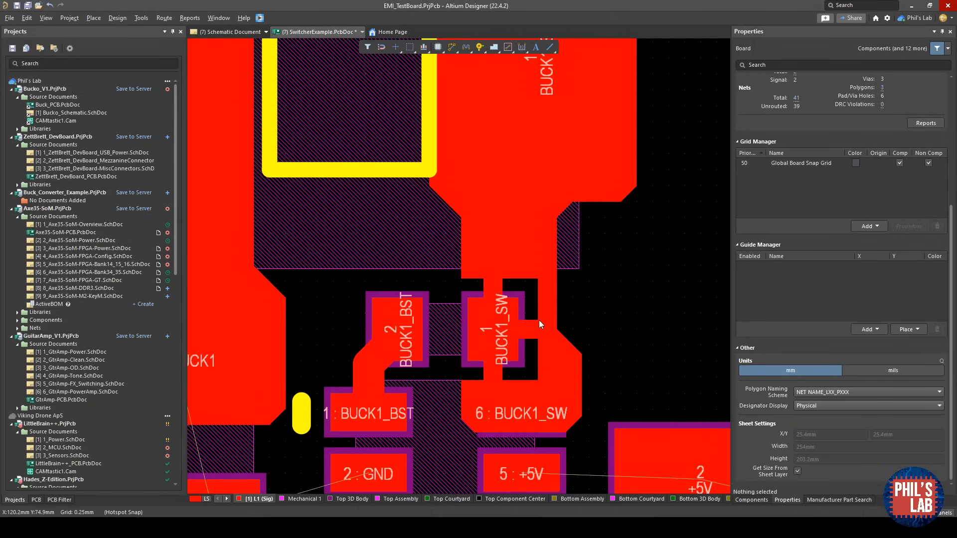
- Route a wide +5V trace on L1 (Sig) from U1 pin 5 to pad 2 of capacitor C3
ctrl+scroll(533, 315, down, 2)
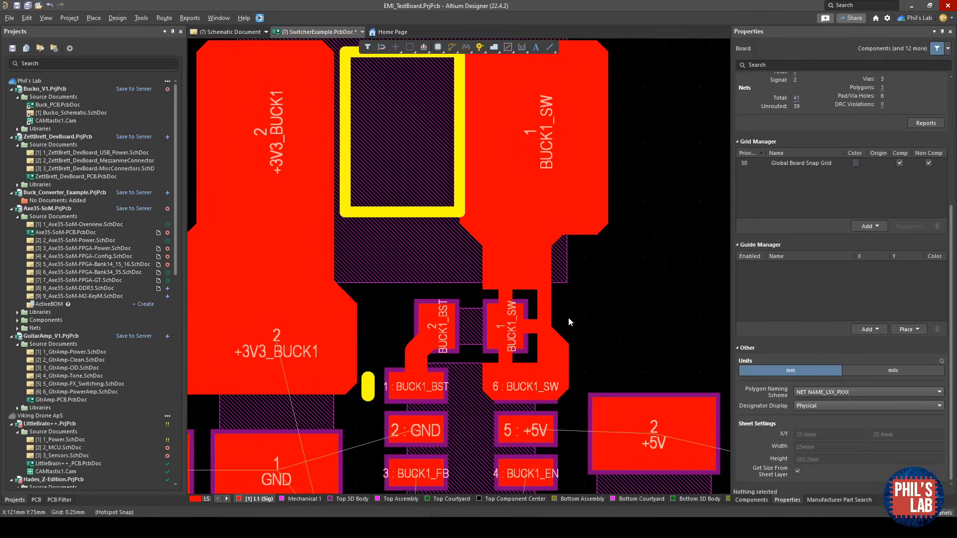
right_drag(568, 318, 608, 333)
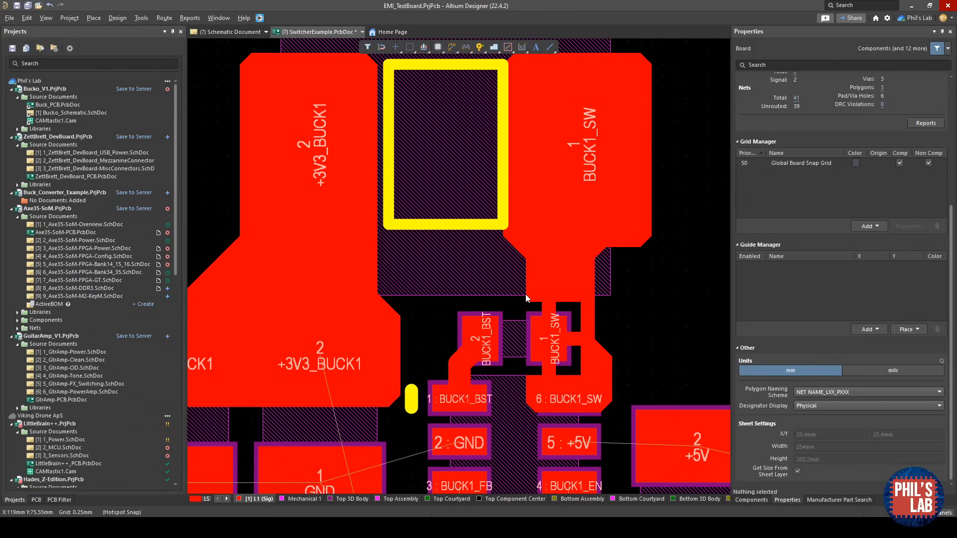
right_drag(592, 366, 477, 284)
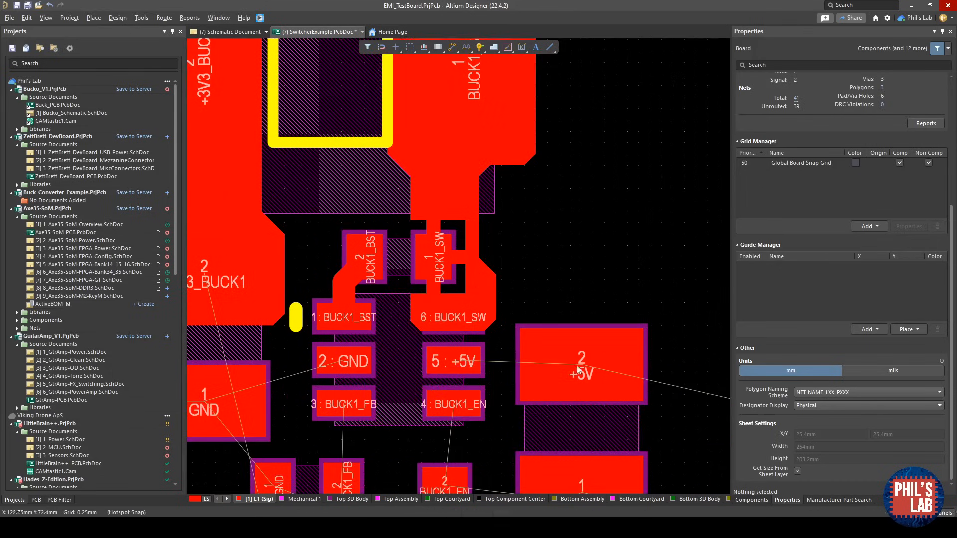
key(ctrl+w)
click(447, 362)
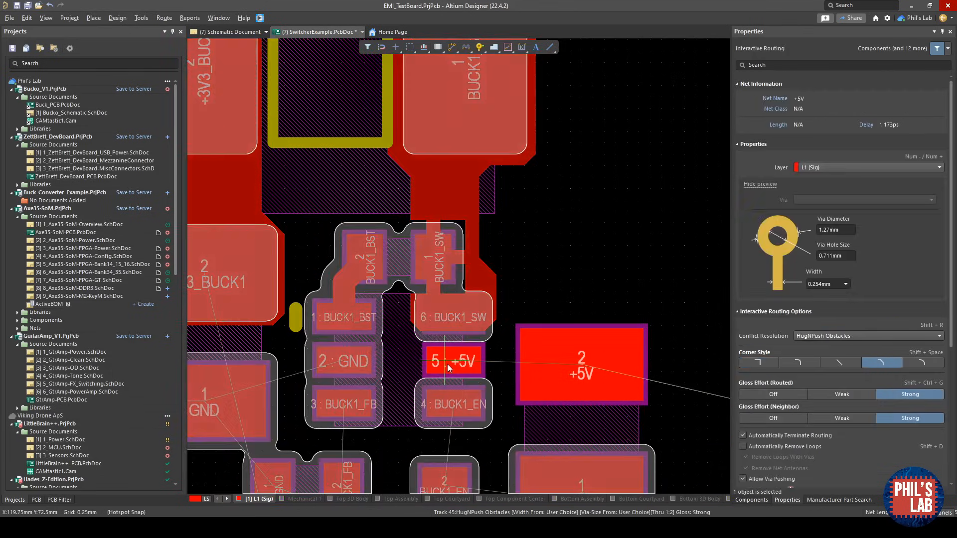
click(588, 365)
right_click(587, 365)
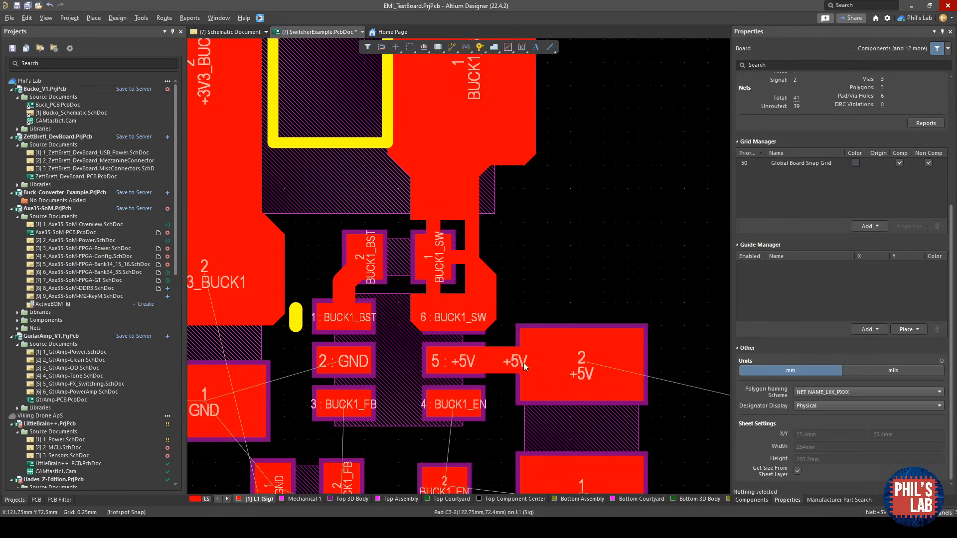
- Place GND vias: three each at C6 and C3, two at C5, one each at U1 pin 2, R1 and the GND-side feedback resistor
right_drag(436, 402, 590, 340)
right_drag(449, 384, 529, 386)
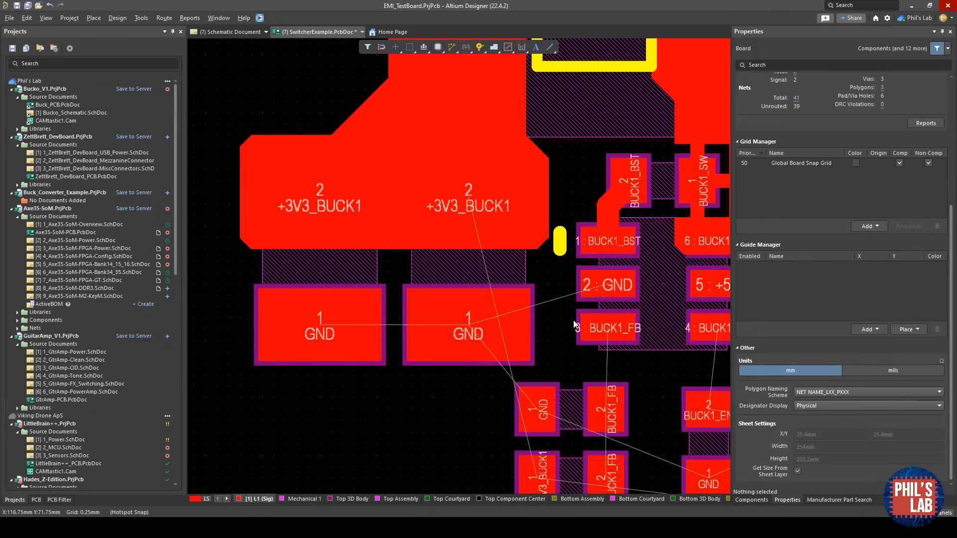
right_drag(607, 312, 564, 318)
ctrl+scroll(494, 120, down, 1)
ctrl+scroll(494, 120, down, 1)
right_drag(432, 273, 412, 346)
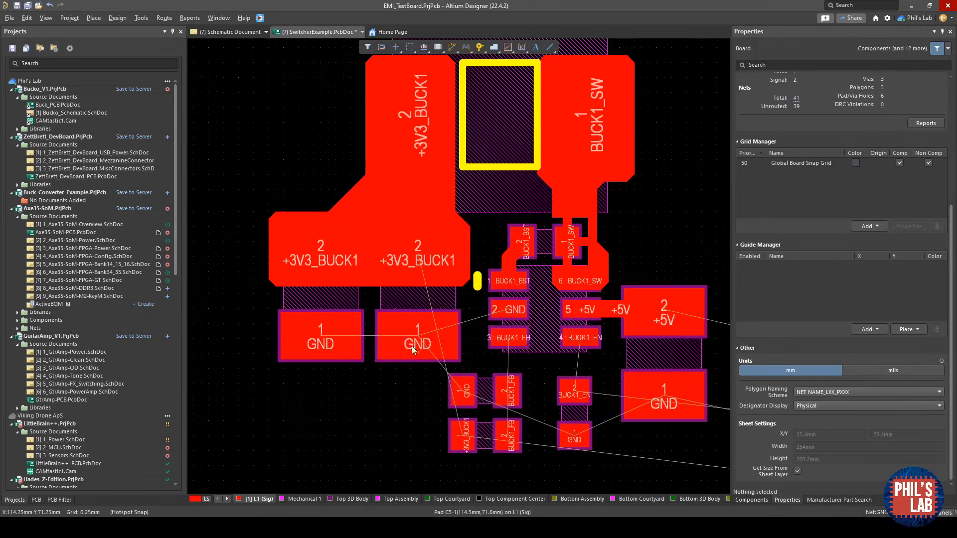
ctrl+scroll(440, 319, up, 1)
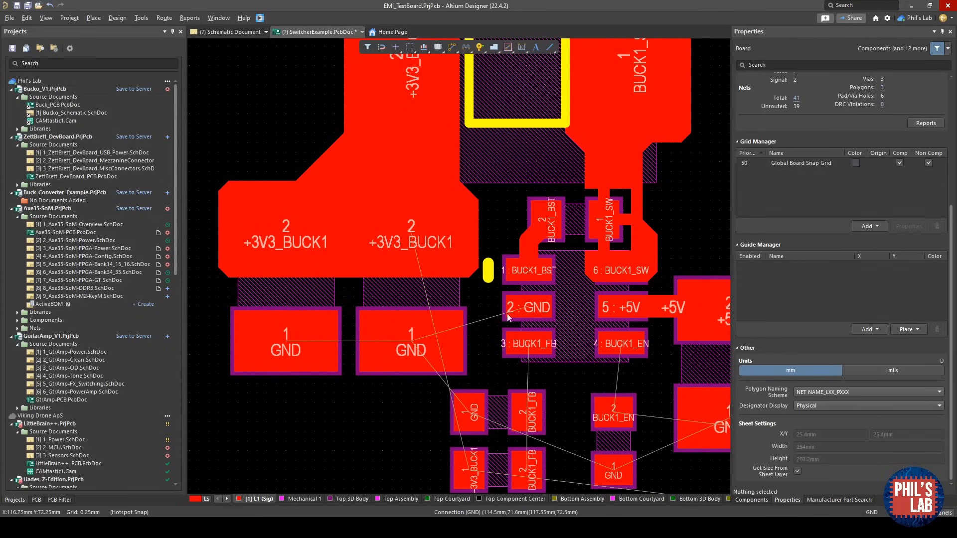
key(p)
key(g)
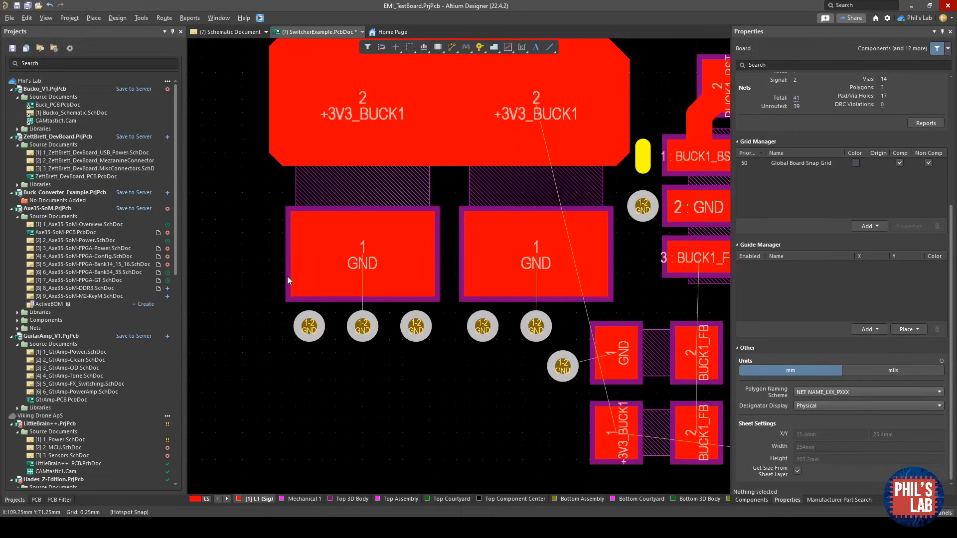
- Place a 0.6 mm GND via with a 0.3 mm hole under U1, between pins 2 and 5
right_drag(583, 341, 458, 333)
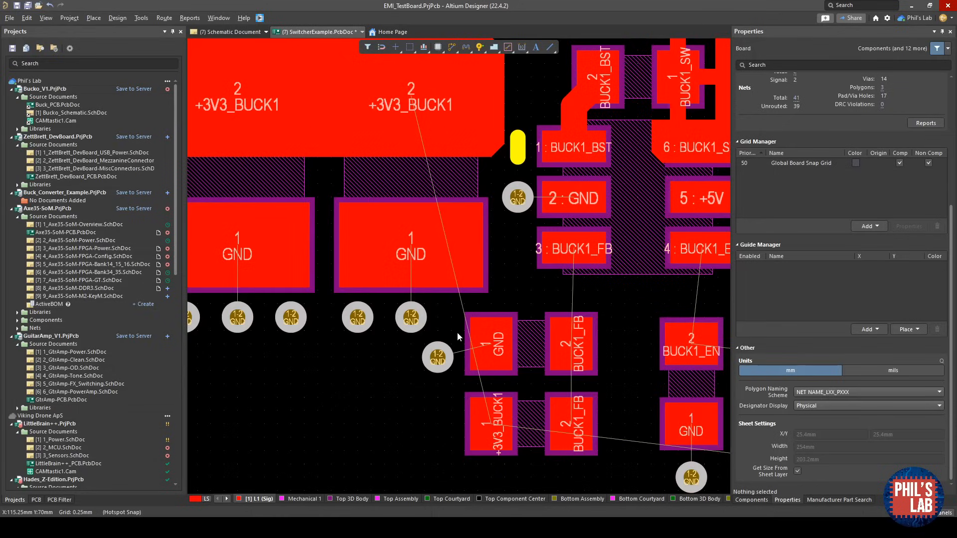
ctrl+scroll(437, 344, up, 4)
drag(437, 357, 445, 376)
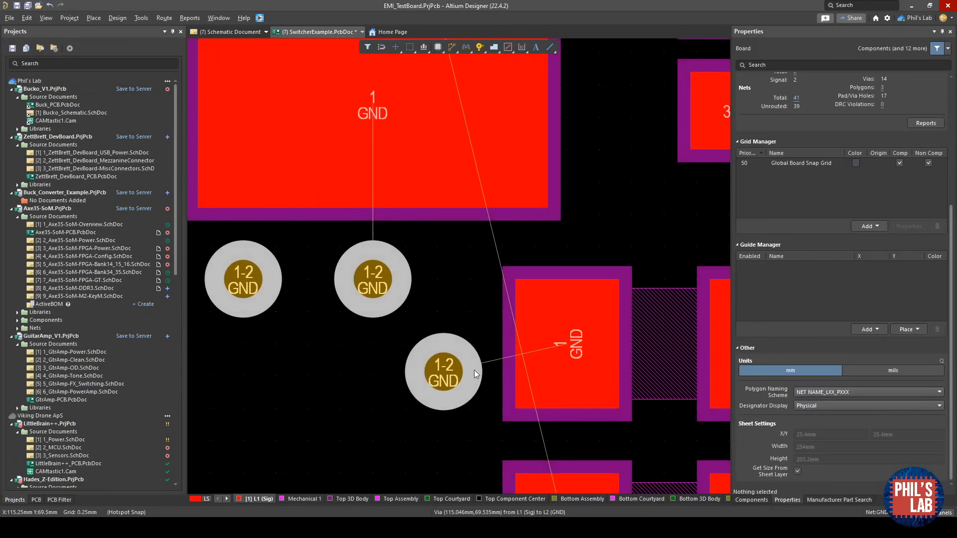
ctrl+scroll(474, 370, down, 3)
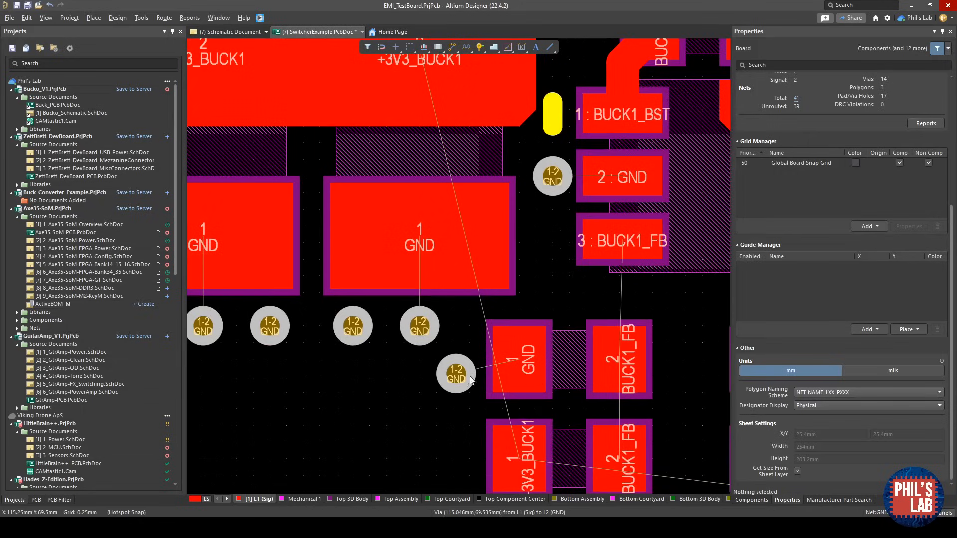
drag(572, 216, 573, 217)
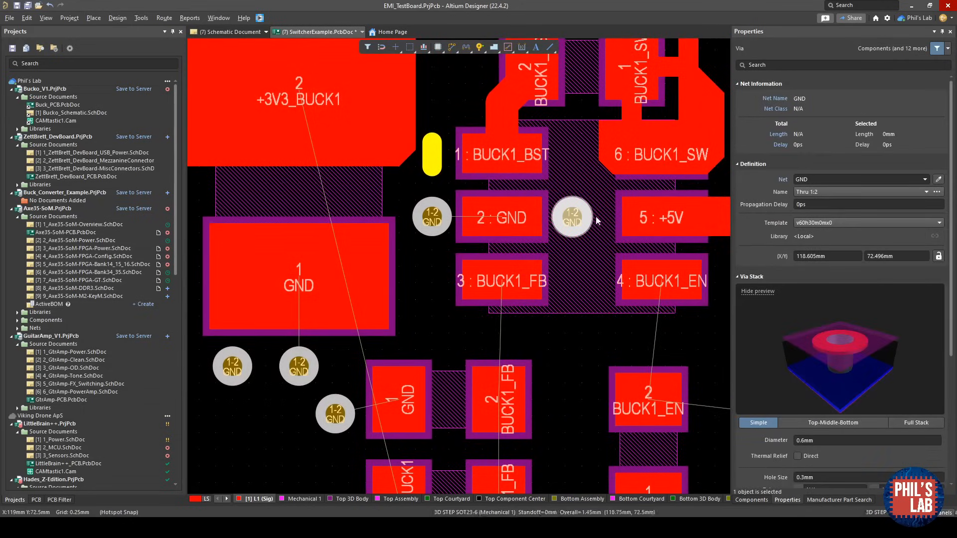
- Pour GND polygons on L1 (Sig) over the C5 and C6 GND pads with U1 pin 2, and over C3's GND pad and vias
ctrl+scroll(560, 317, down, 2)
right_drag(654, 330, 559, 317)
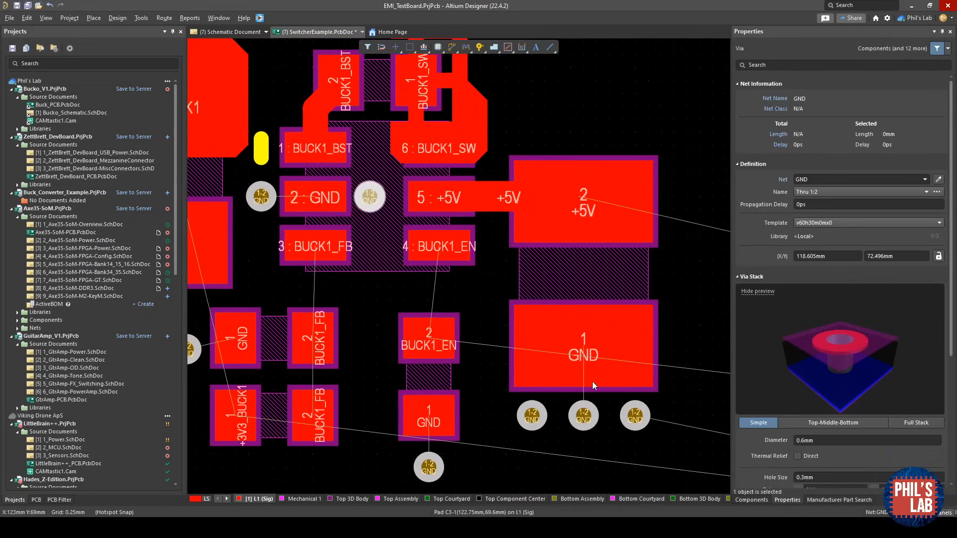
right_drag(405, 362, 557, 370)
ctrl+scroll(557, 370, down, 1)
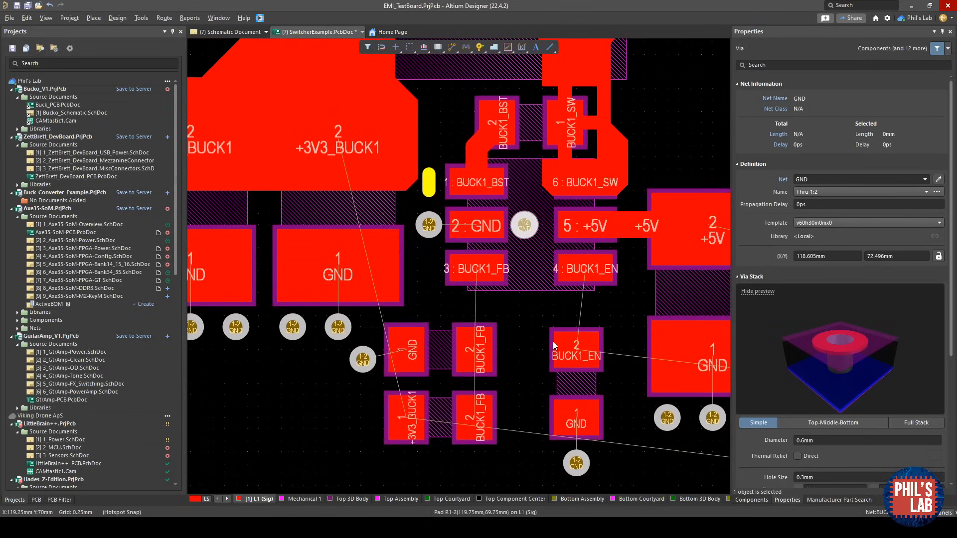
right_drag(418, 363, 489, 348)
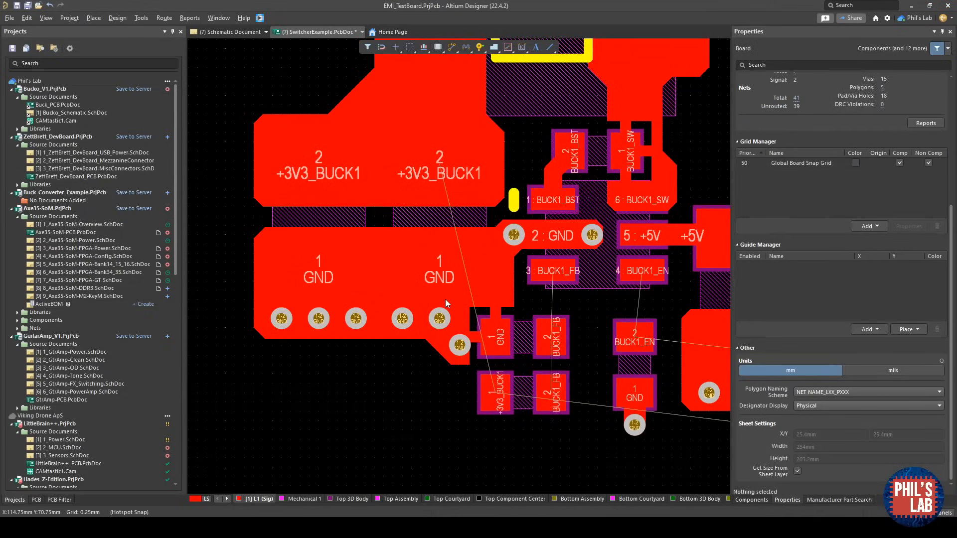
- Examine the GND pours, thermal reliefs and vias around U1, the capacitors and resistors in 2D and 3D
right_drag(460, 298, 466, 372)
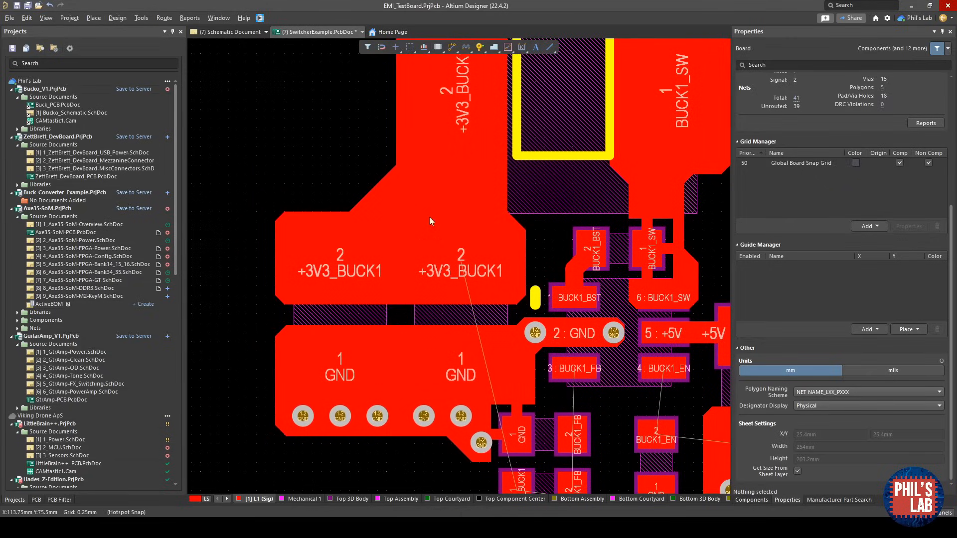
right_drag(502, 409, 477, 380)
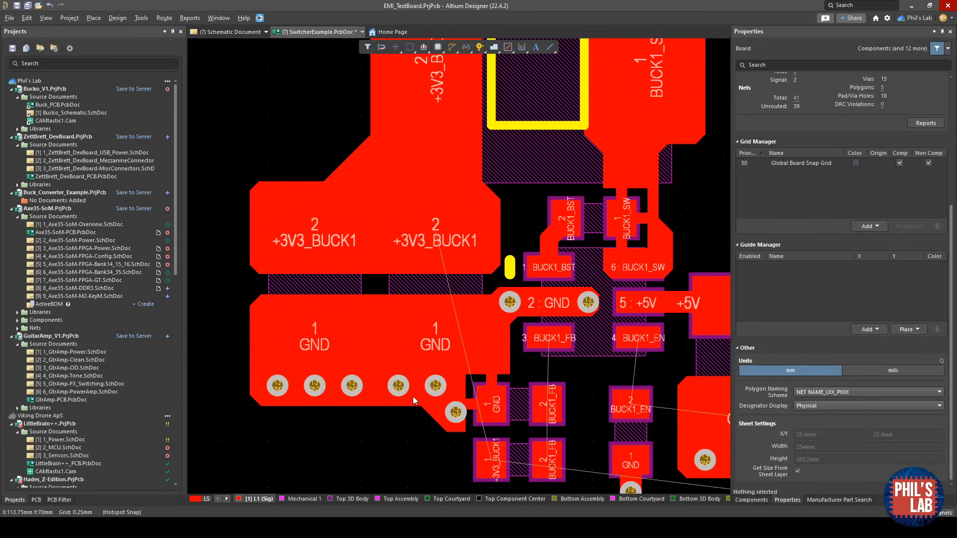
ctrl+scroll(502, 433, up, 2)
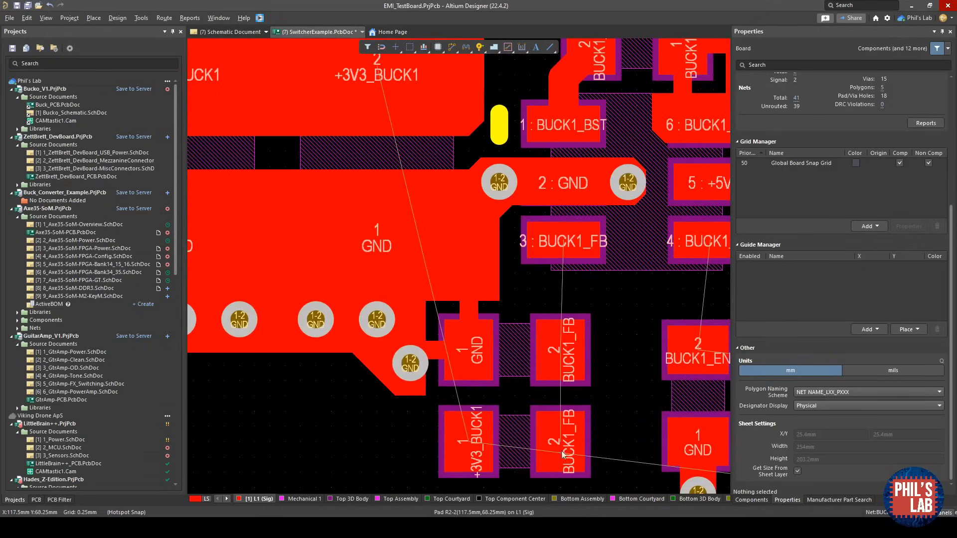
right_drag(603, 445, 427, 356)
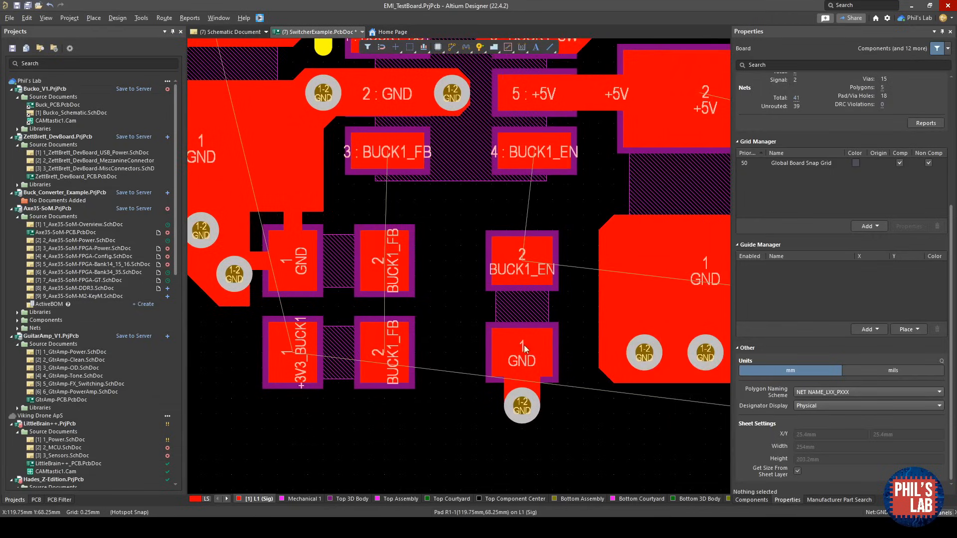
ctrl+scroll(522, 353, up, 1)
ctrl+scroll(522, 353, up, 1)
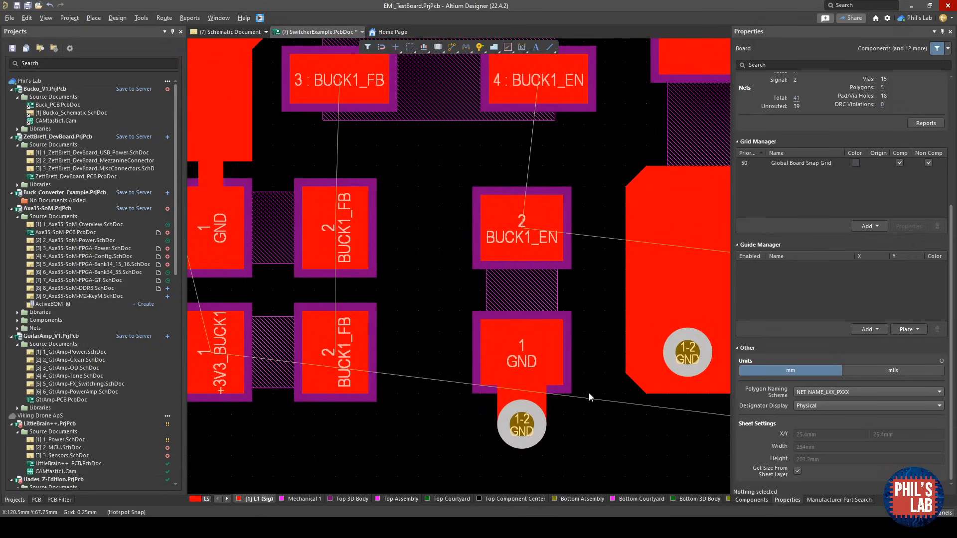
key(3)
shift+right_drag(507, 385, 579, 403)
ctrl+scroll(588, 399, up, 3)
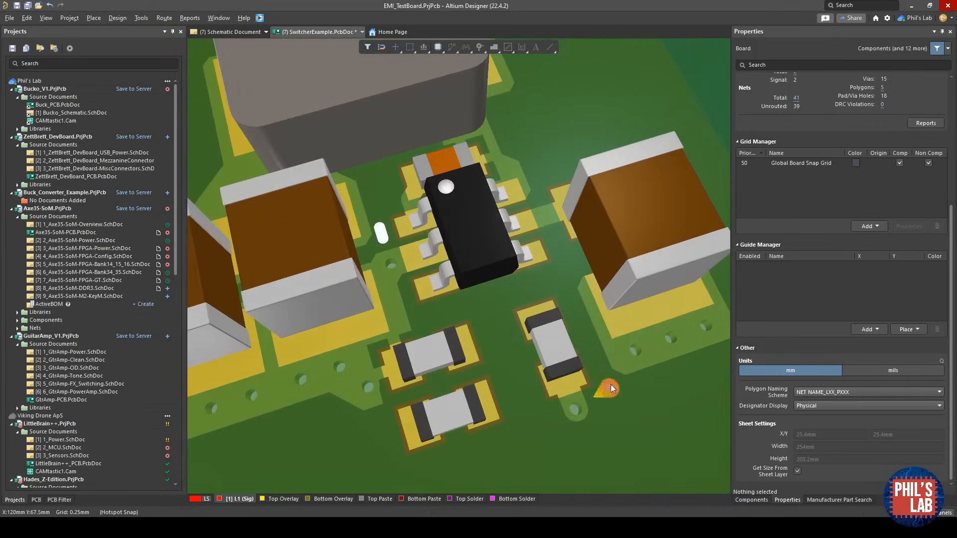
mouse_move(637, 350)
right_down()
mouse_move(559, 359)
mouse_move(616, 337)
mouse_move(640, 340)
right_up()
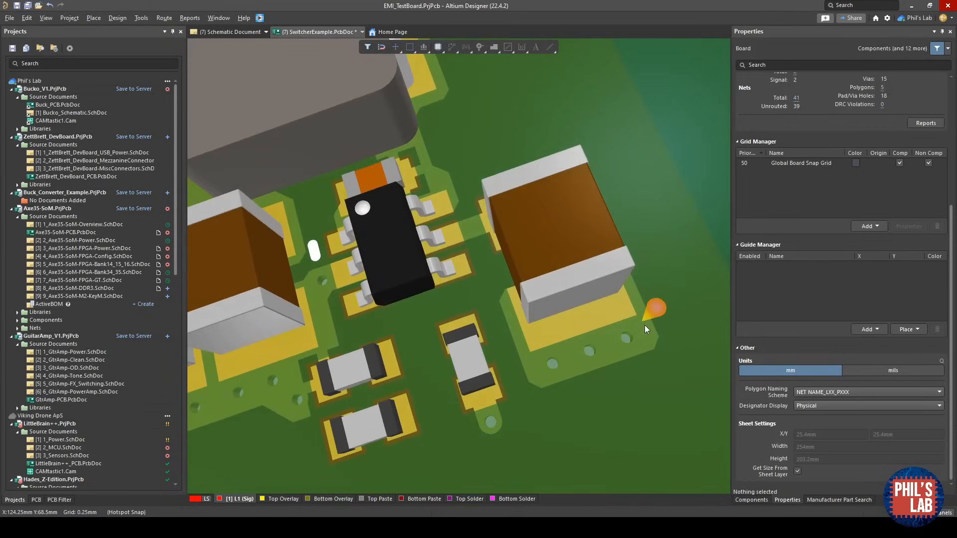
key(2)
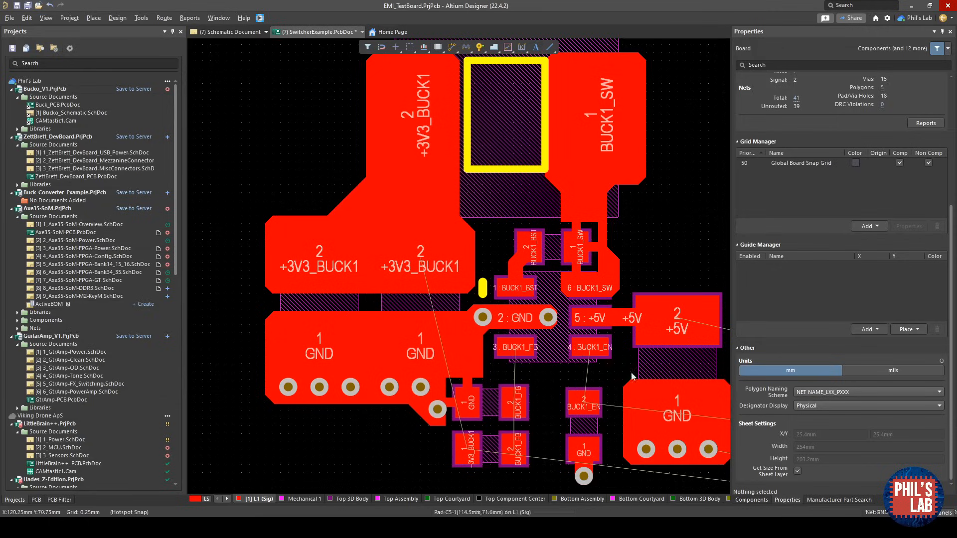
- Route a 0.254 mm +3V3_BUCK1 trace on L1 (Sig) from C6 pad 2 around the outside of the output capacitors to R2 pad 1
right_drag(538, 386, 584, 379)
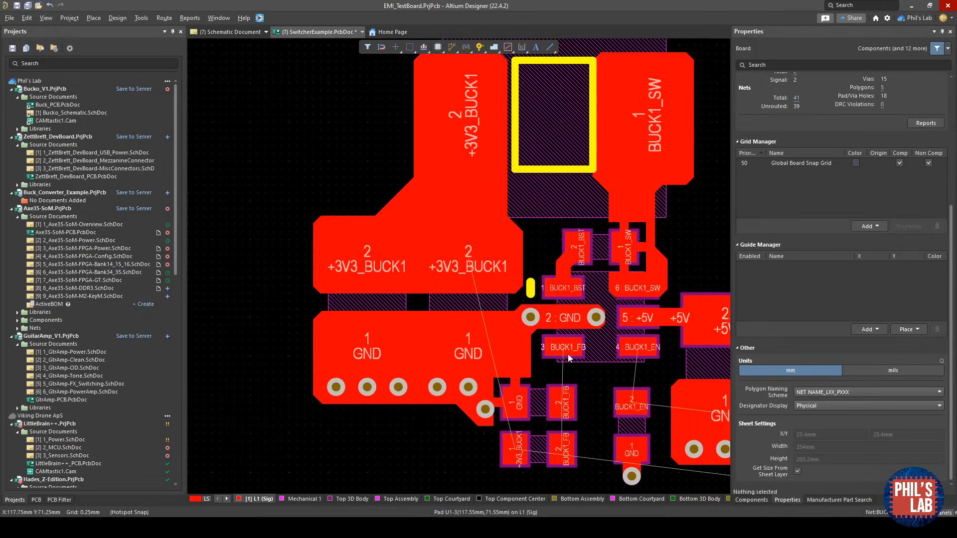
right_drag(405, 380, 462, 367)
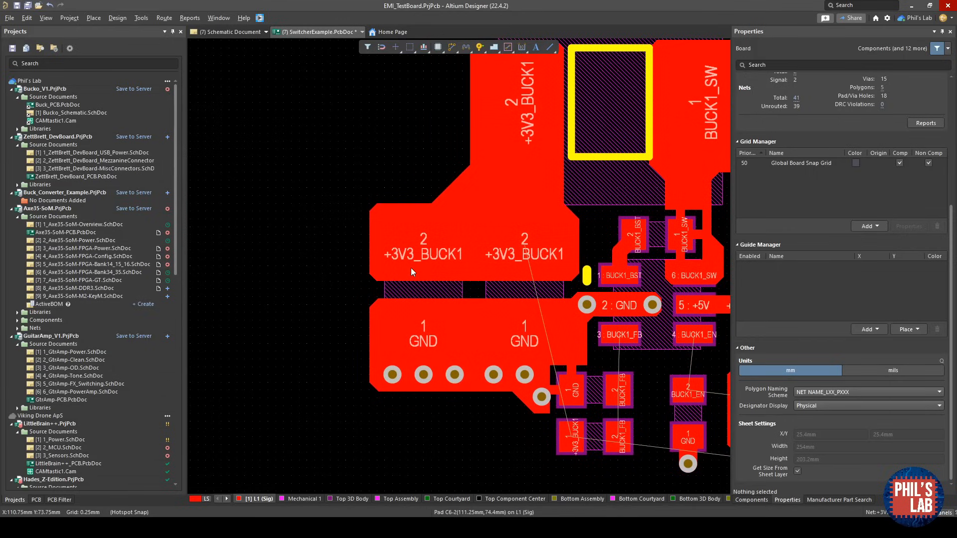
key(ctrl+w)
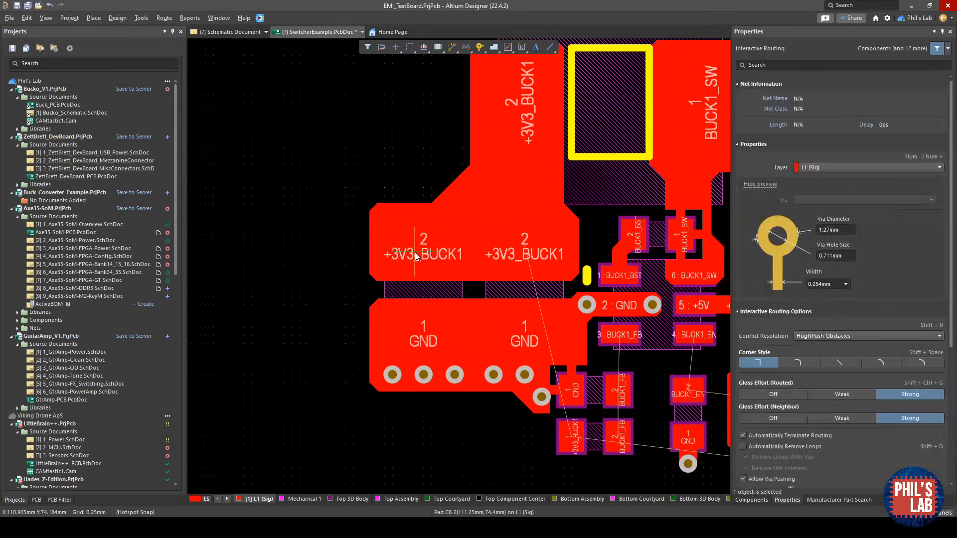
click(390, 253)
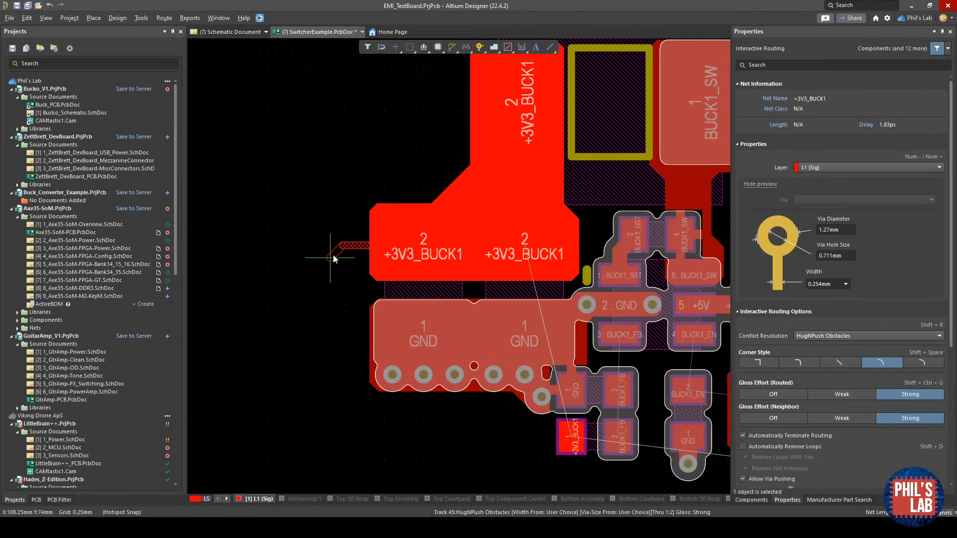
click(332, 259)
click(347, 446)
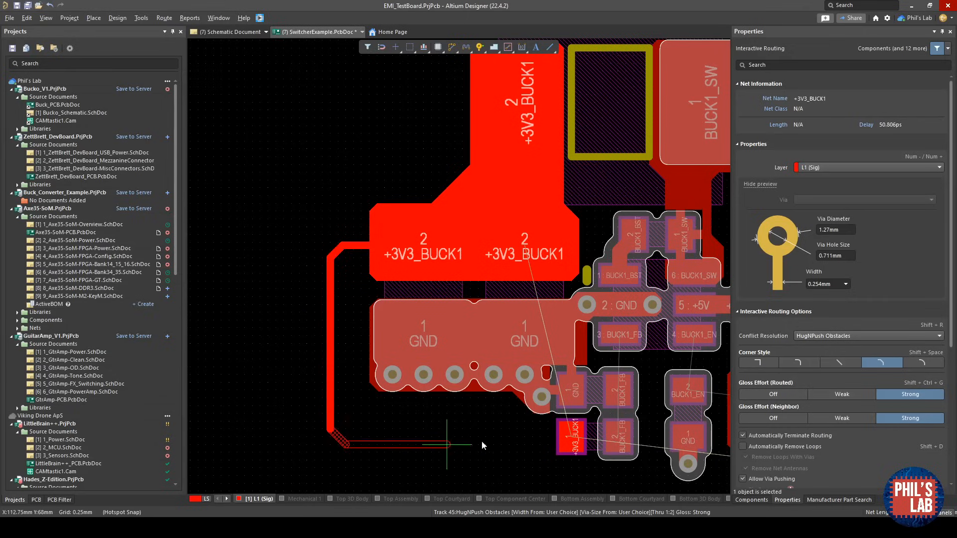
click(570, 438)
right_click(562, 439)
ctrl+scroll(379, 432, up, 6)
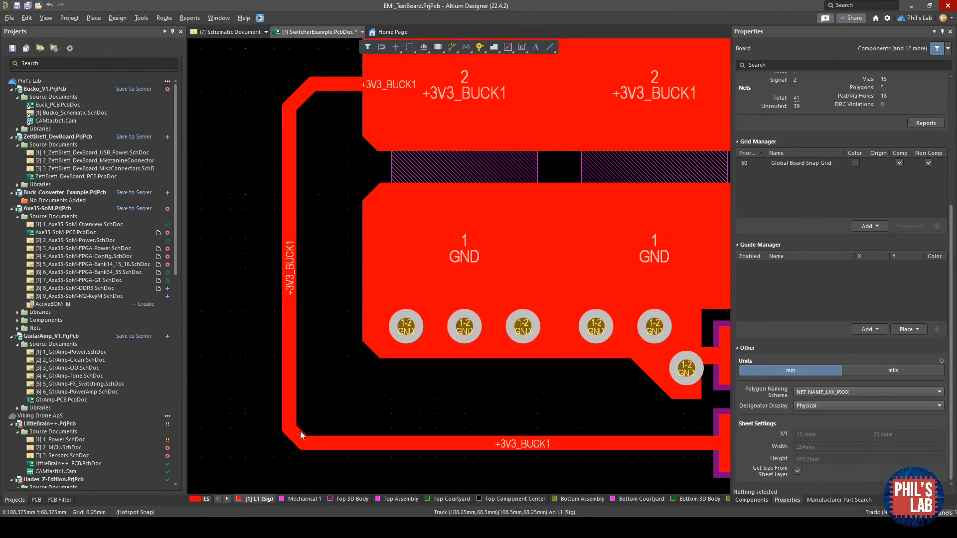
- Route a straight 0.254 mm BUCK1_FB trace on L1 (Sig) from R2 pad 2 through the other feedback resistor's pad to U1 pin 3
ctrl+scroll(305, 429, down, 10)
ctrl+scroll(465, 416, up, 5)
key(ctrl+w)
click(460, 417)
key(shift+space)
click(460, 304)
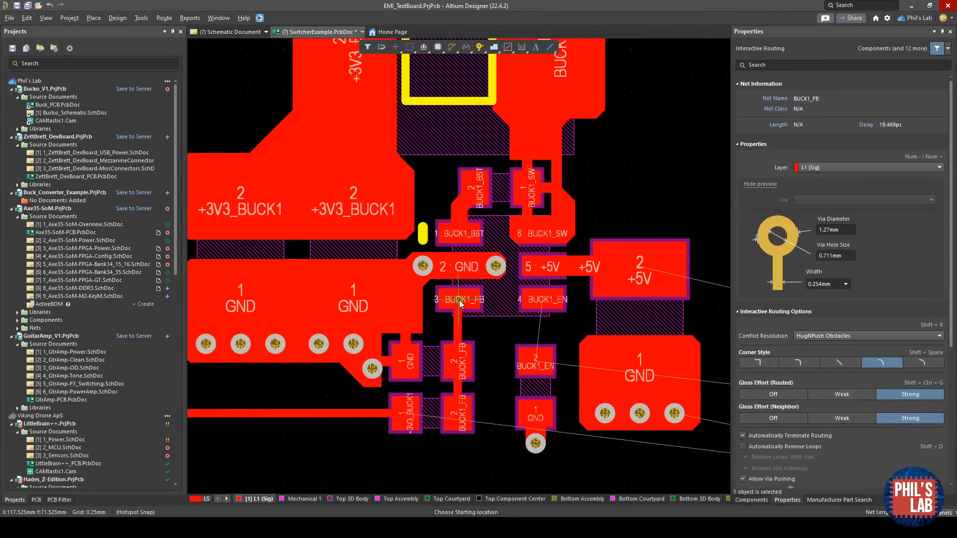
right_click(460, 304)
right_drag(459, 304, 542, 302)
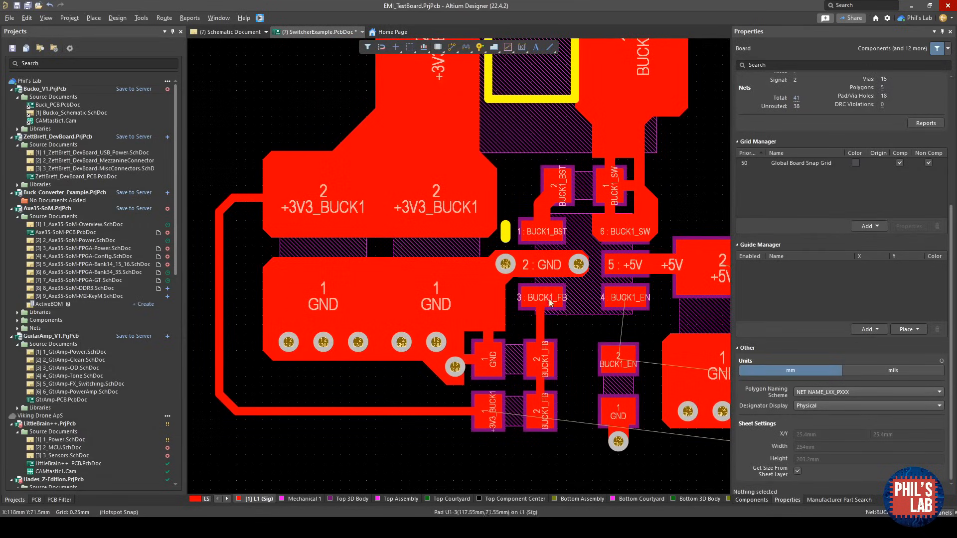
- Delete the +3V3_BUCK1 feedback trace that runs around the output capacitors
ctrl+scroll(562, 313, down, 3)
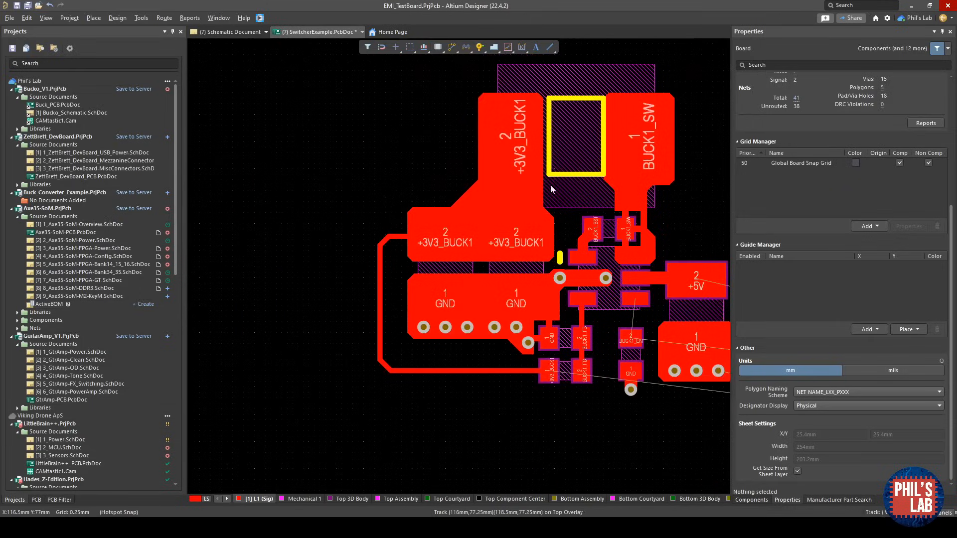
drag(439, 409, 373, 361)
key(Tab)
key(Delete)
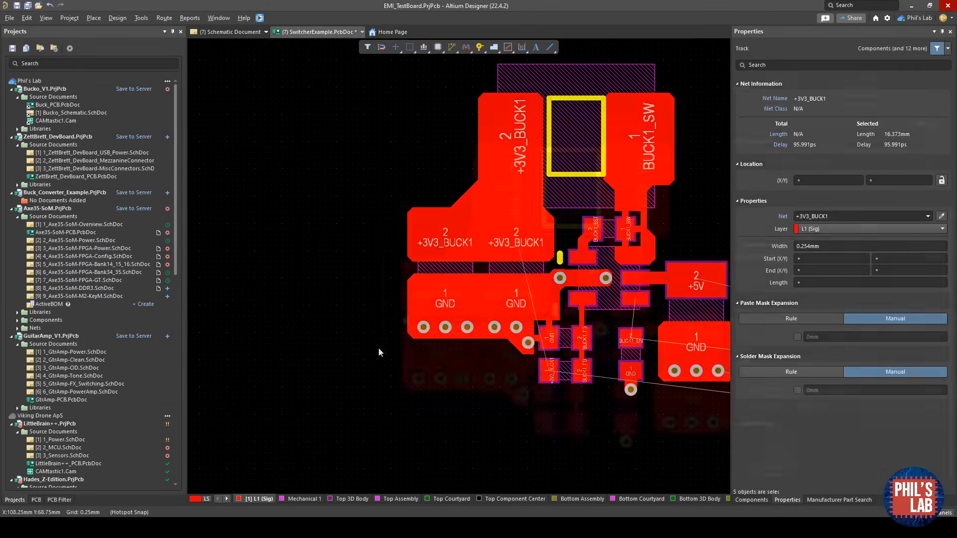
- Try routing a 0.254 mm +3V3_BUCK1 trace on L1 (Sig) from the inductor's pad 2 around the switch-node side and past the input capacitor
right_drag(380, 349, 376, 401)
key(ctrl+w)
click(514, 192)
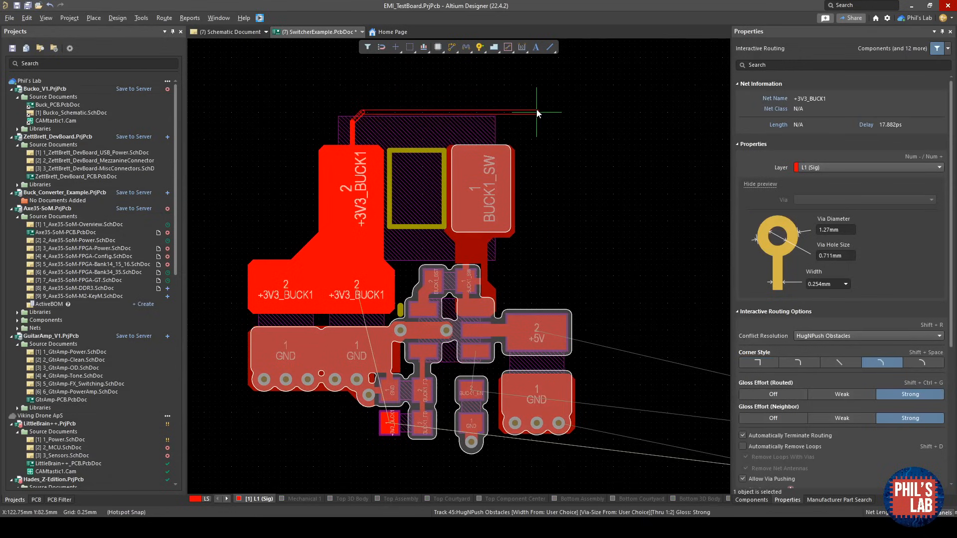
click(538, 113)
click(538, 184)
click(611, 419)
key(Escape)
key(Escape)
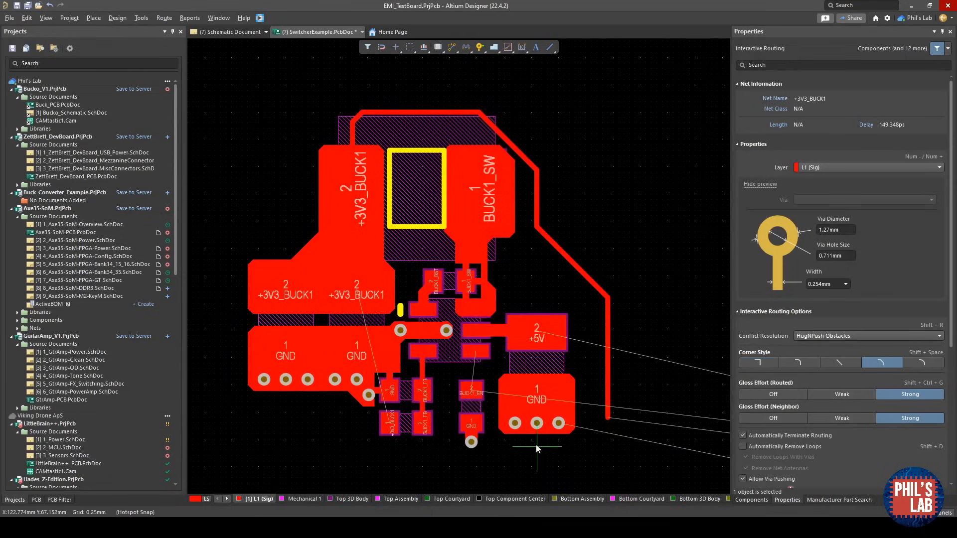
key(ctrl+z)
- Try routing a 0.254 mm +3V3_BUCK1 trace on L1 (Sig) from C6 pad 2 around the output capacitors to R2 pad 1
right_drag(381, 377, 546, 312)
key(ctrl+w)
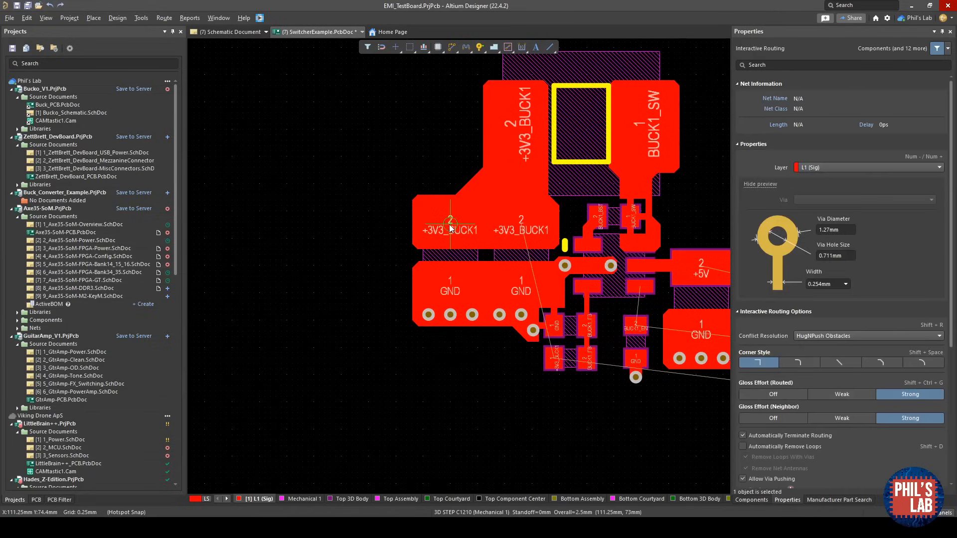
click(450, 229)
key(shift+space)
key(shift+space)
key(shift+space)
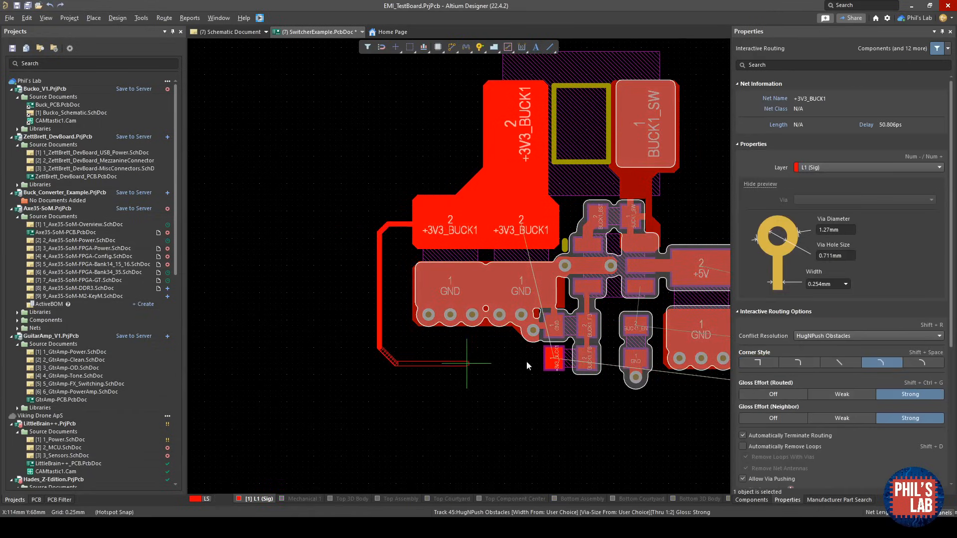
click(554, 361)
key(Escape)
key(ctrl+z)
- Route a 0.254 mm BUCK1_EN trace on L1 (Sig) from pad 2 of the enable resistor to U1 pin 4
right_drag(647, 326, 568, 326)
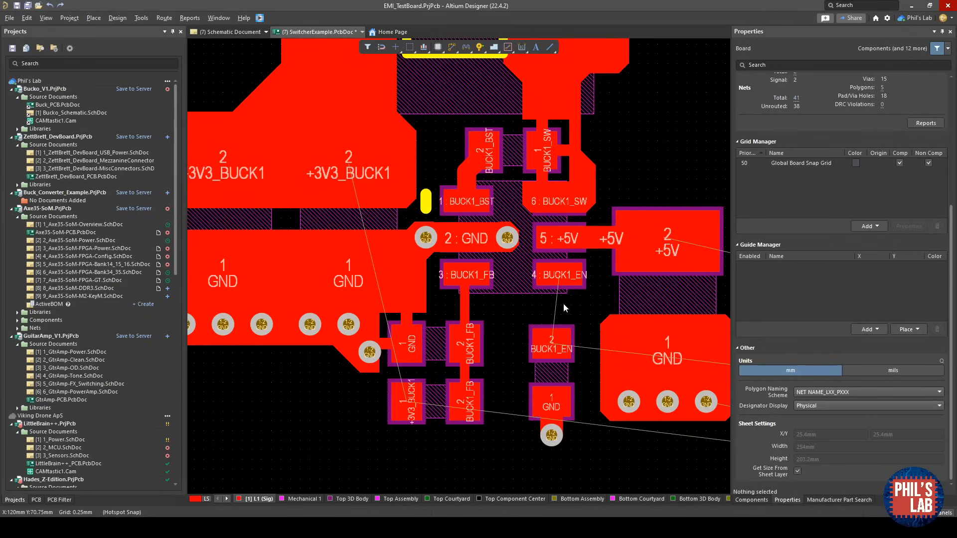
key(ctrl+w)
click(559, 331)
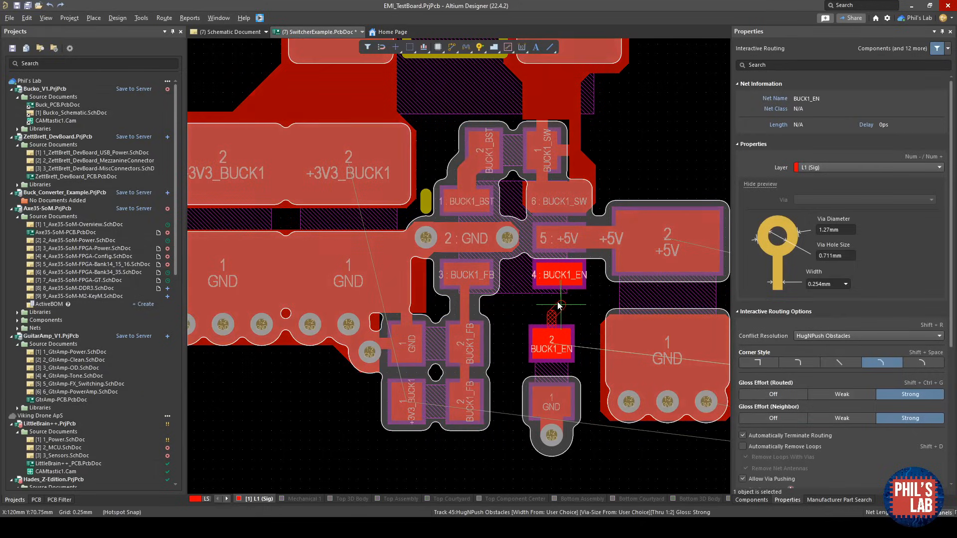
click(561, 276)
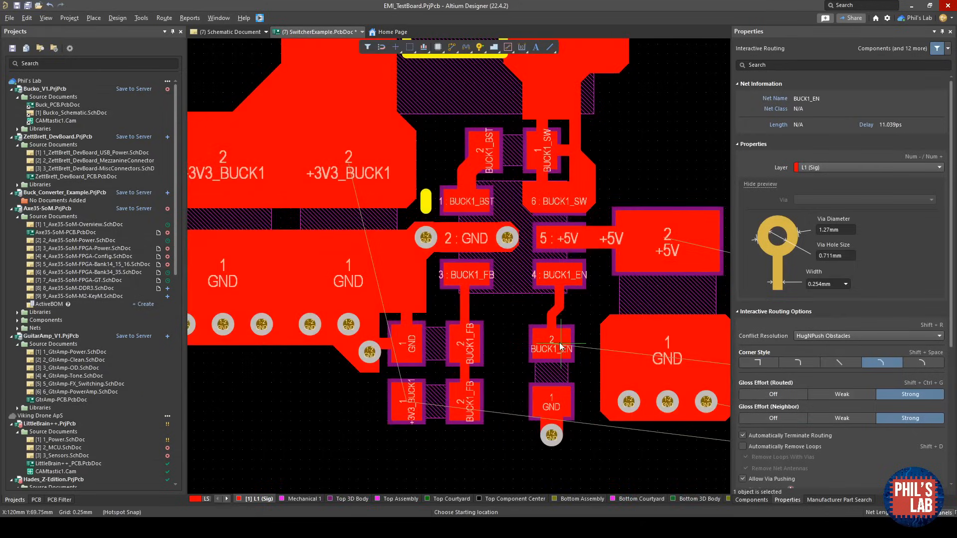
- Route a 0.254 mm BUCK1_EN trace on L1 (Sig) from the enable resistor's pad 2 past its GND via and away from the converter
click(545, 351)
click(504, 356)
scroll(518, 421, down, 3)
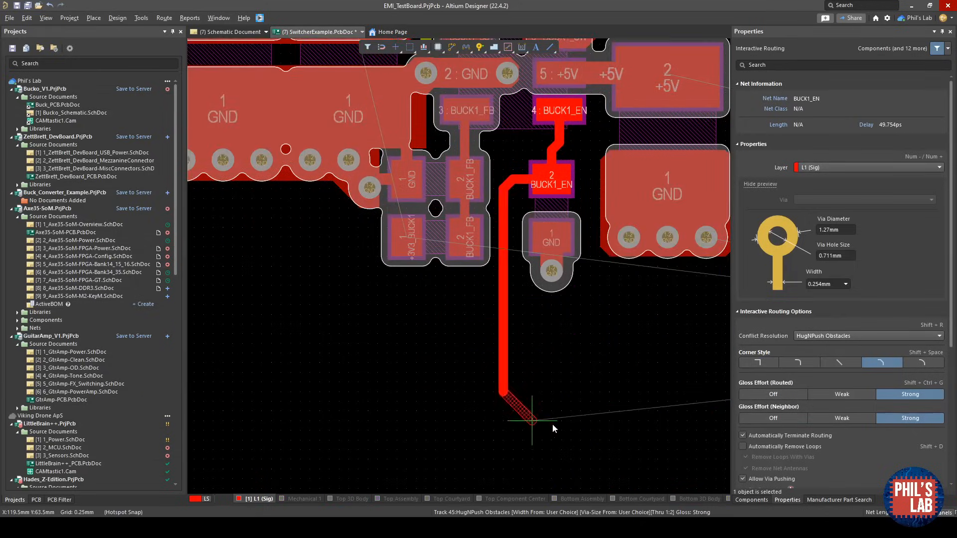
click(540, 424)
double_click(618, 422)
right_click(618, 422)
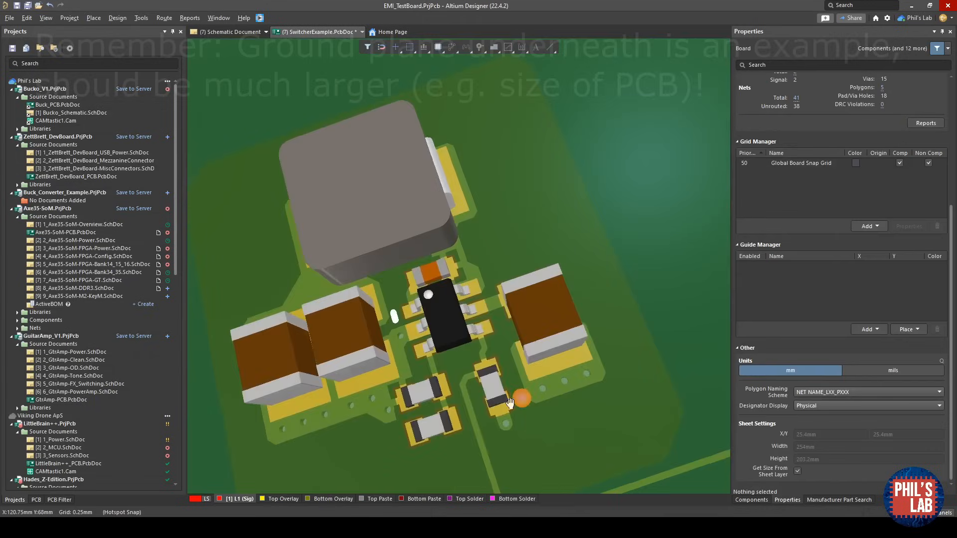
- Examine the buck converter layout in 3D, including the component placement around U1, the GND pours and the feedback and enable traces
shift+right_drag(478, 279, 539, 249)
shift+right_drag(480, 304, 497, 288)
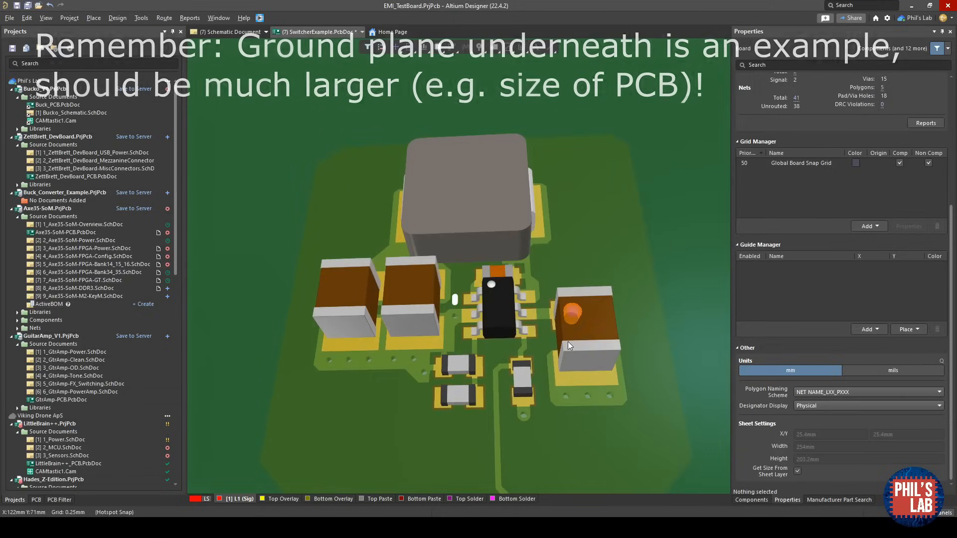
shift+right_drag(519, 327, 548, 346)
right_drag(469, 250, 516, 259)
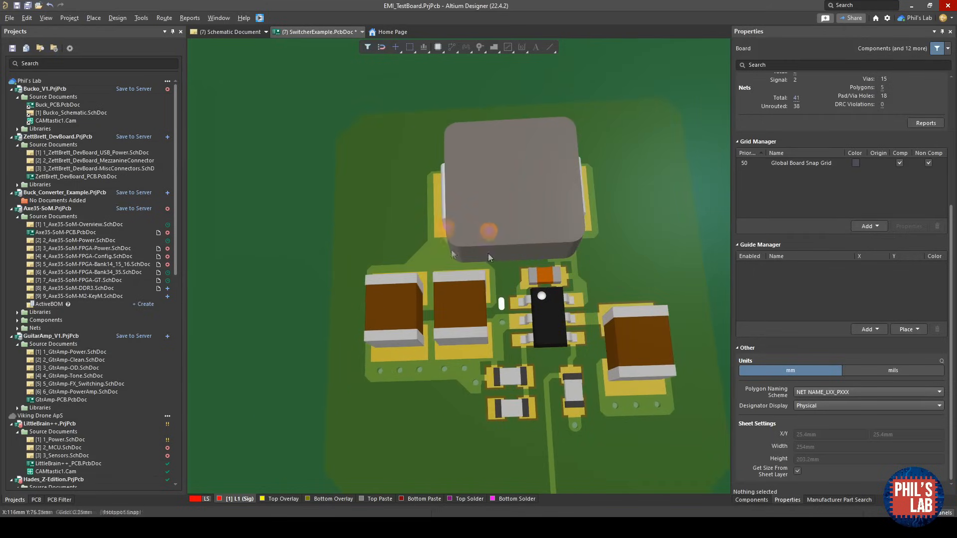
key(shift)
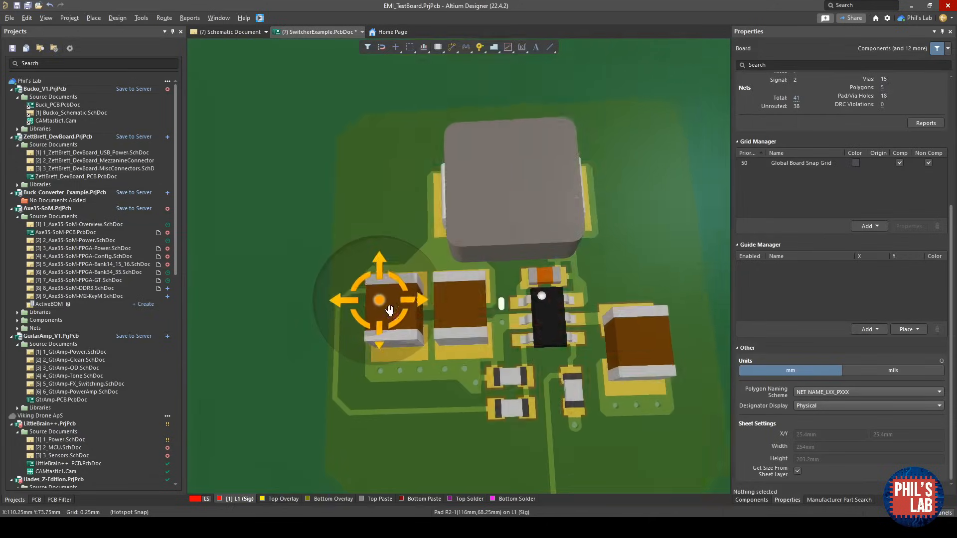
shift+right_drag(382, 301, 405, 314)
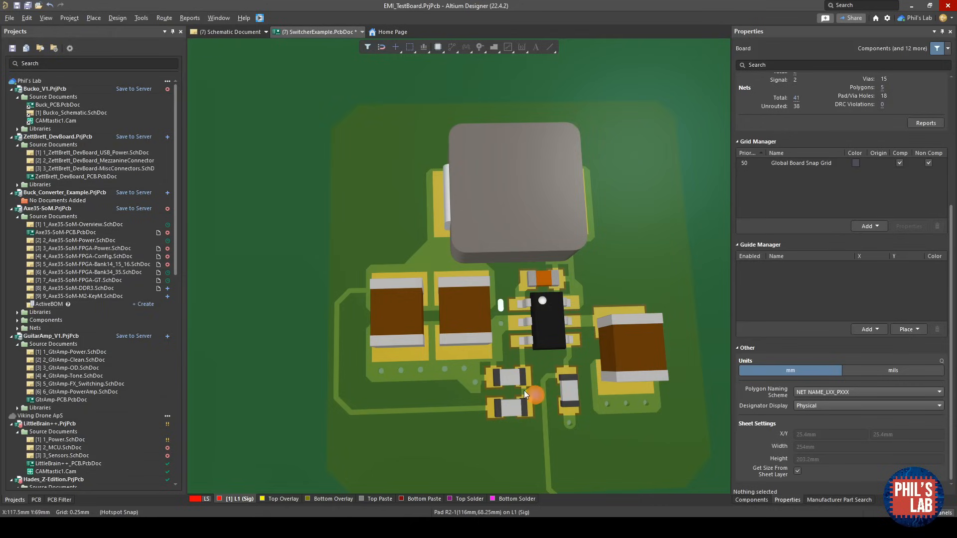
shift+right_drag(507, 372, 557, 357)
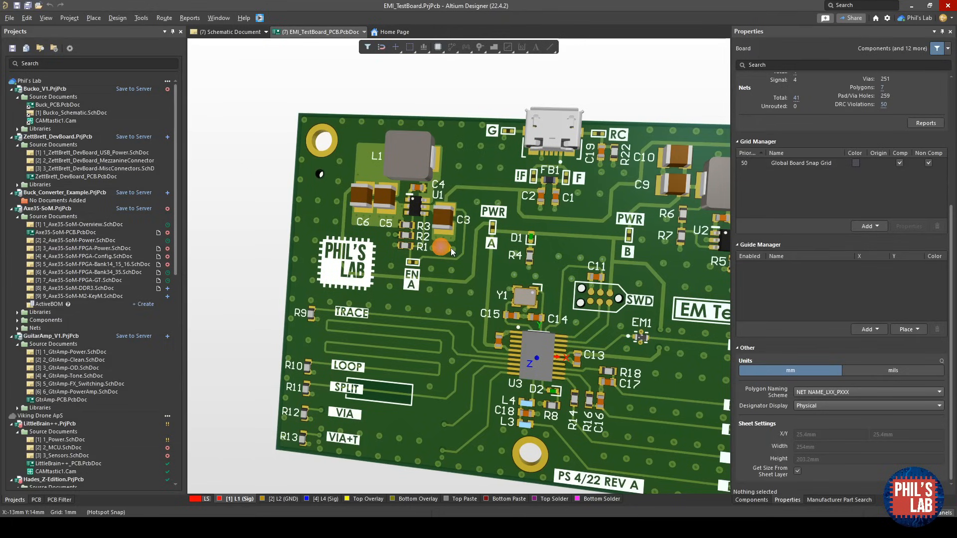
- Examine the two buck converters around U1 and U2 on the complete EMI test board in 3D
right_drag(544, 273, 522, 260)
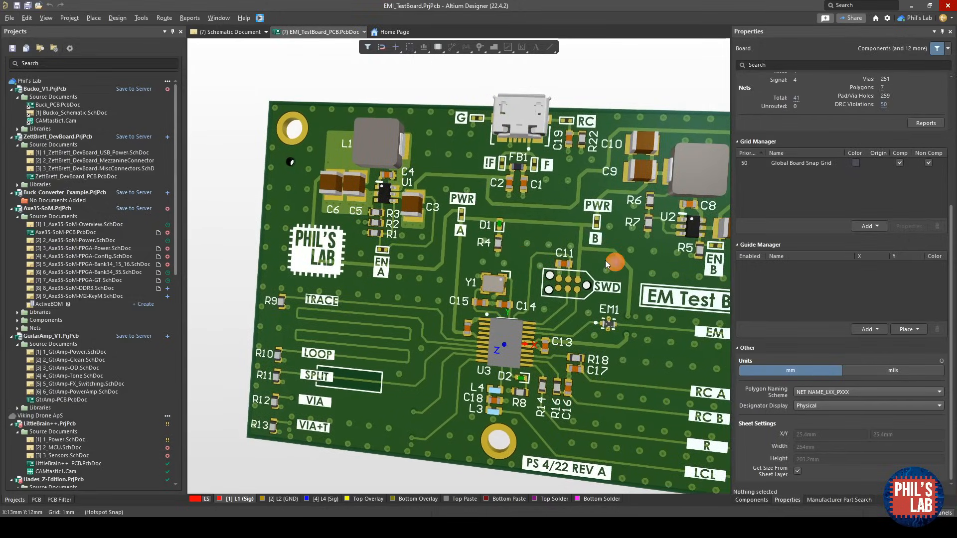
right_drag(595, 256, 569, 254)
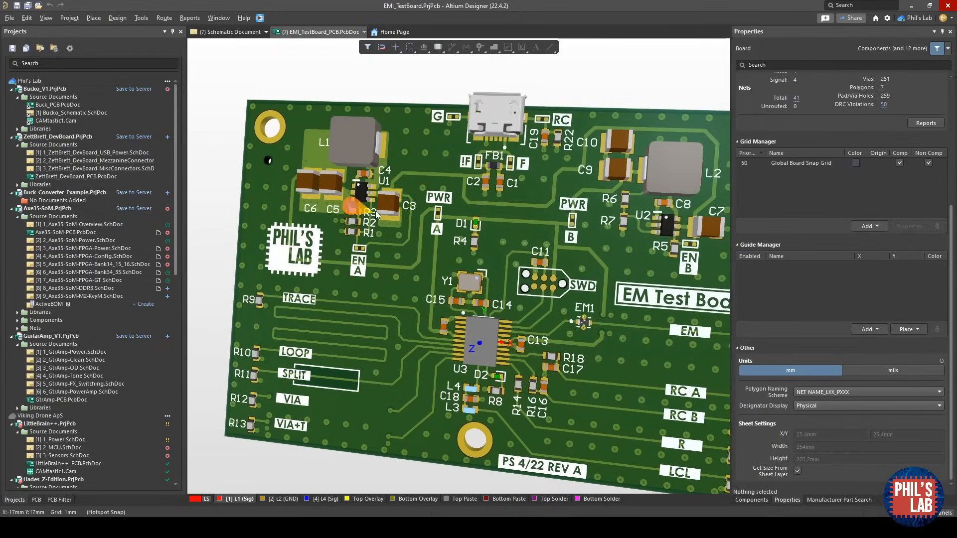
right_drag(601, 177, 449, 173)
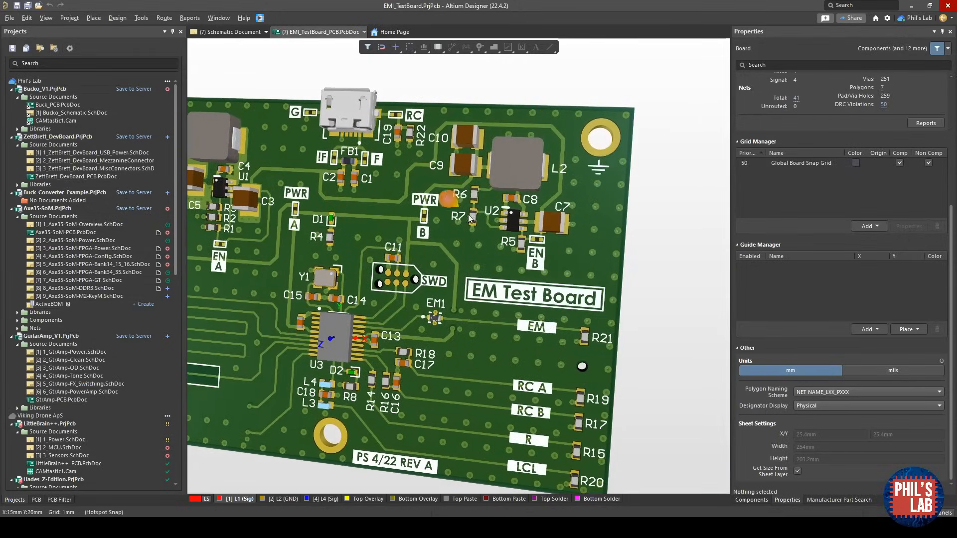
right_drag(398, 333, 519, 294)
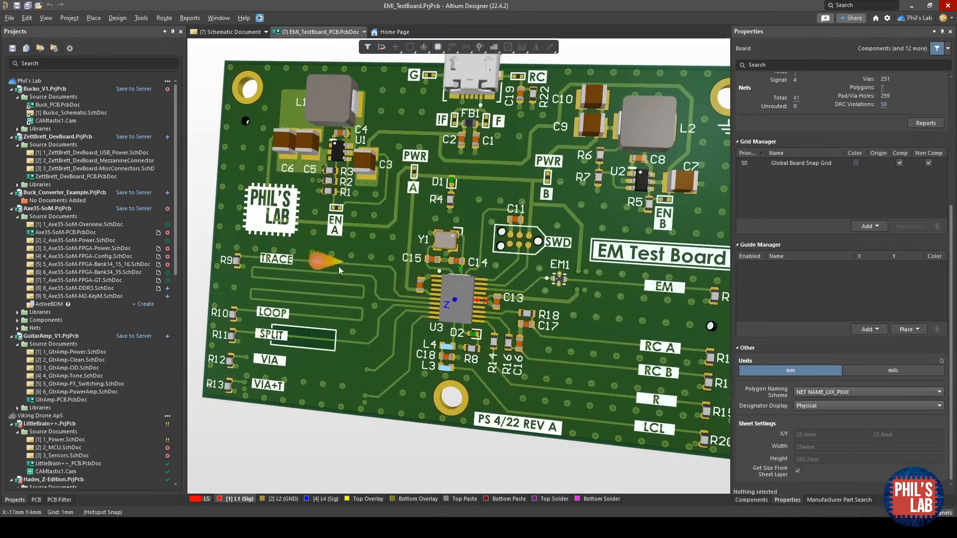